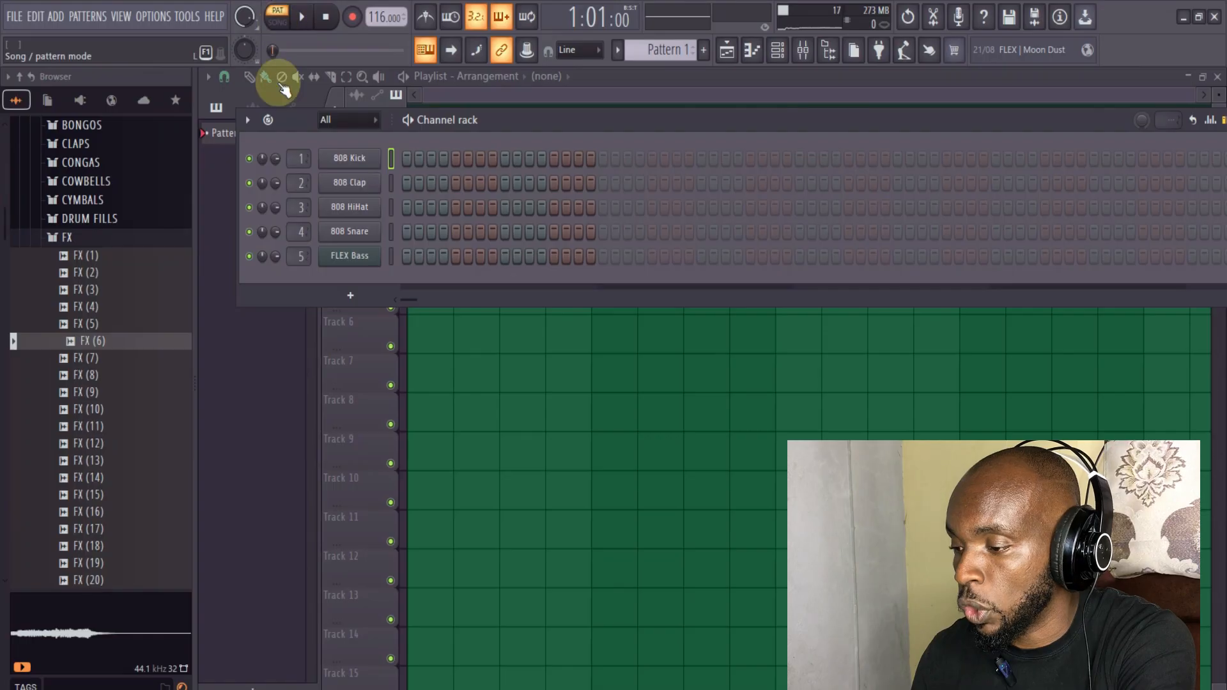
# - Reposition the channel rack over the playlist and view the playlist, mixer and channel rack windows in turn
pyautogui.moveTo(501, 130); pyautogui.dragTo(483, 116)
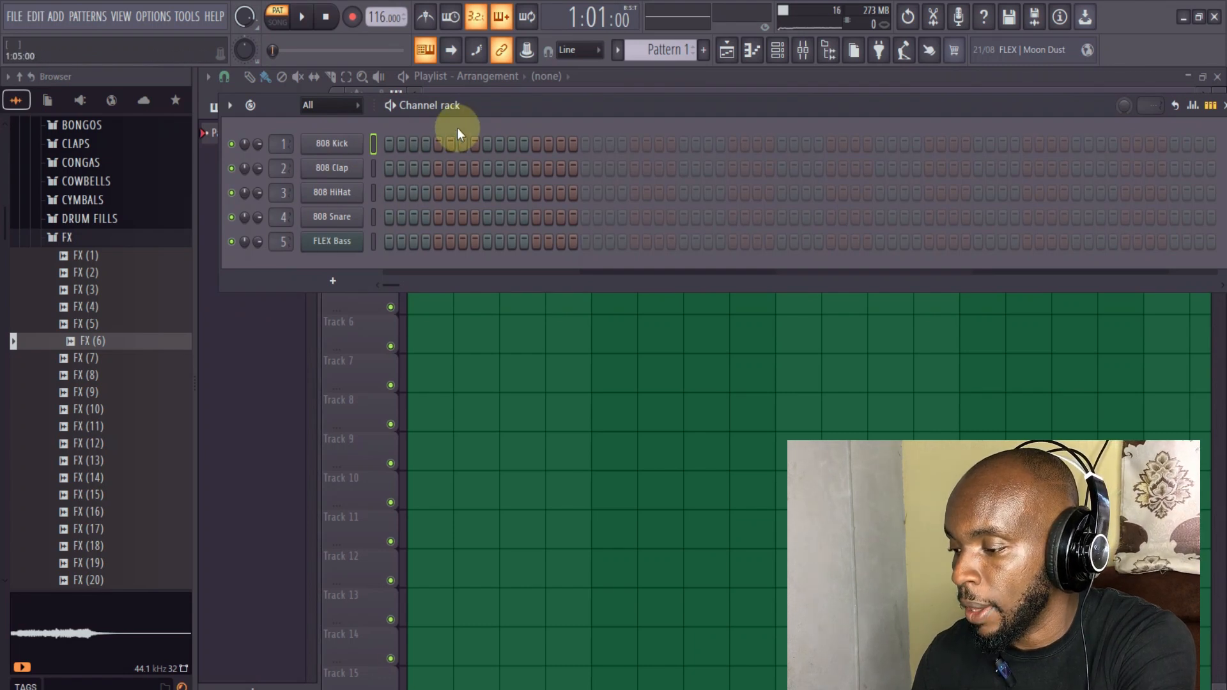
pyautogui.moveTo(498, 106); pyautogui.dragTo(440, 128)
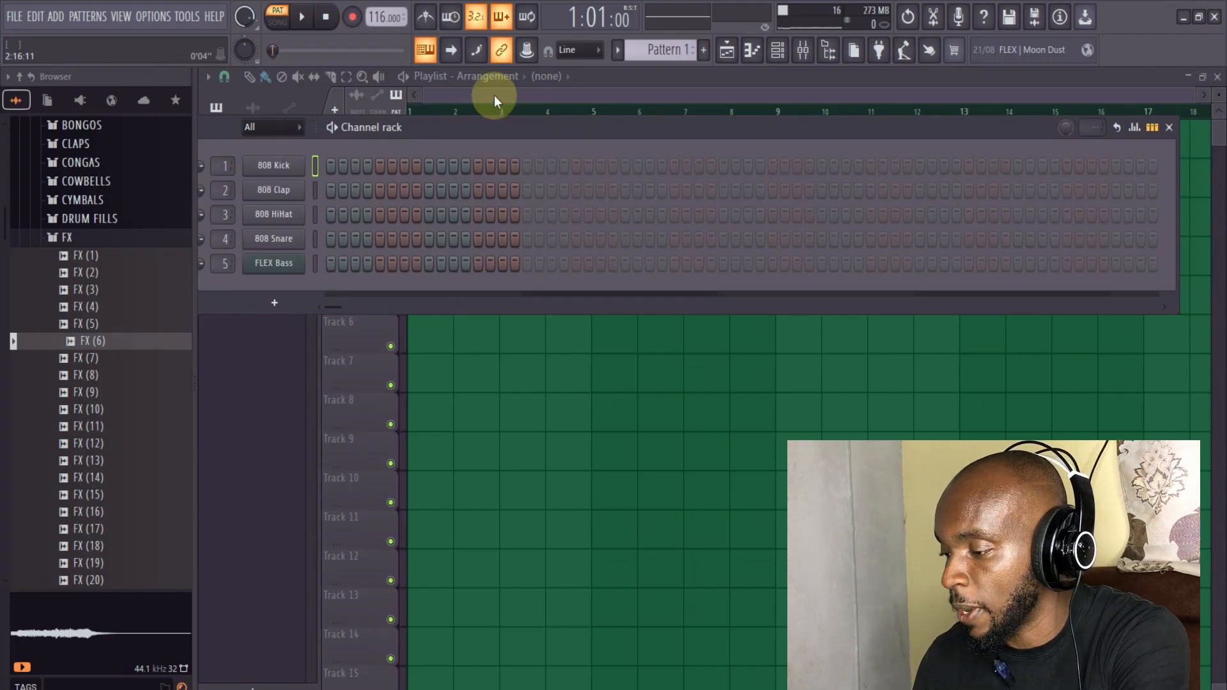
pyautogui.click(458, 96)
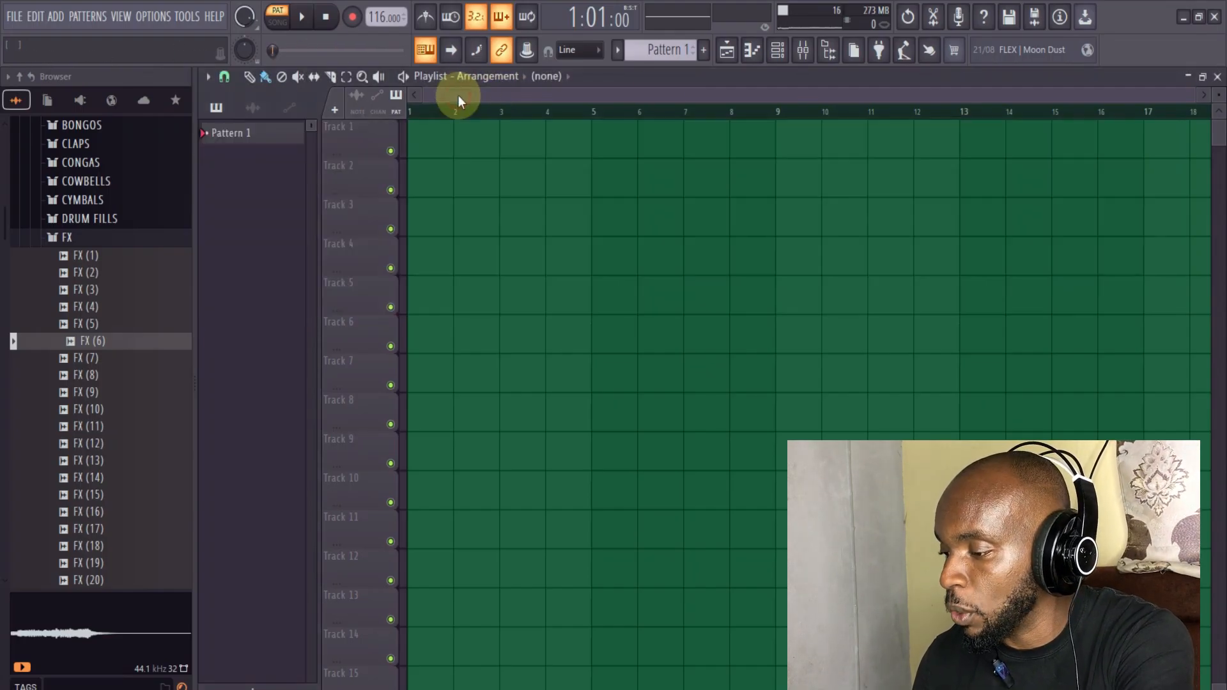
pyautogui.click(723, 60)
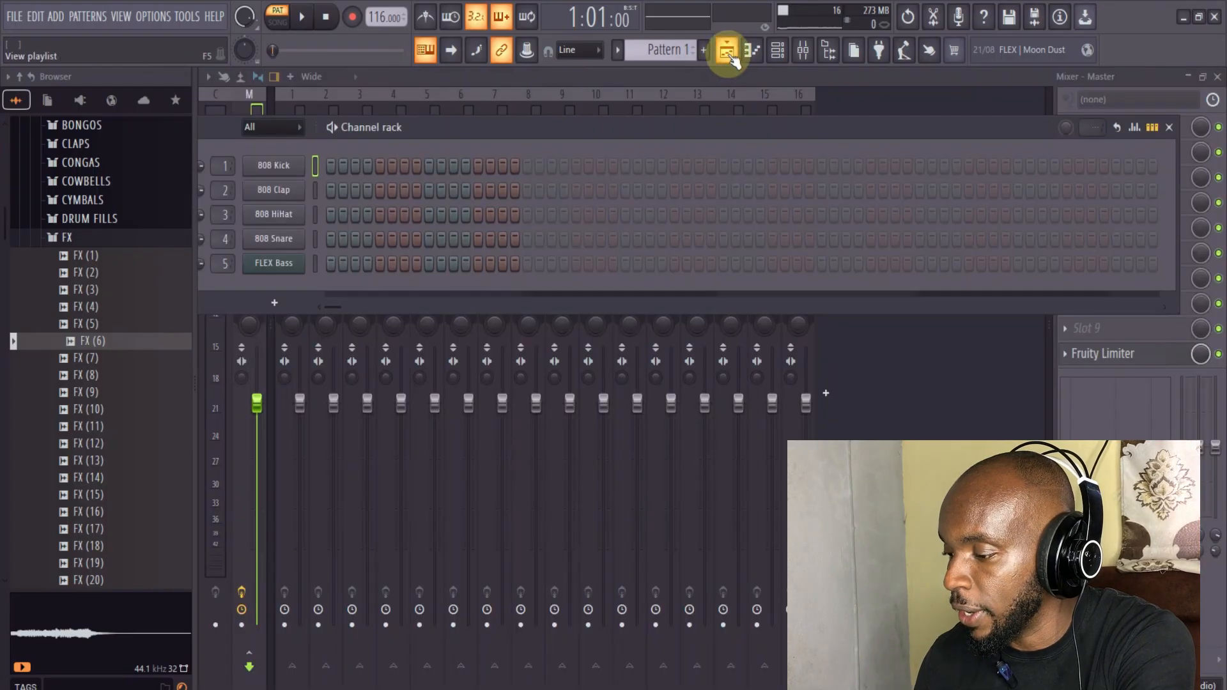
pyautogui.click(728, 56)
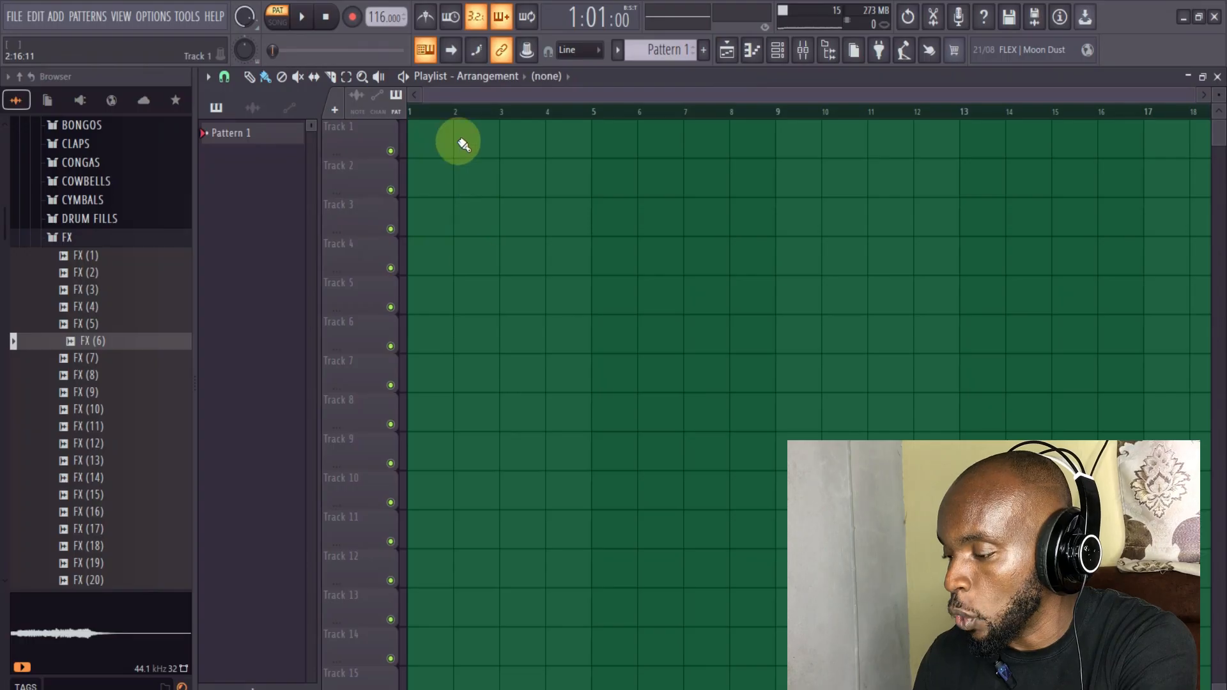
pyautogui.click(778, 52)
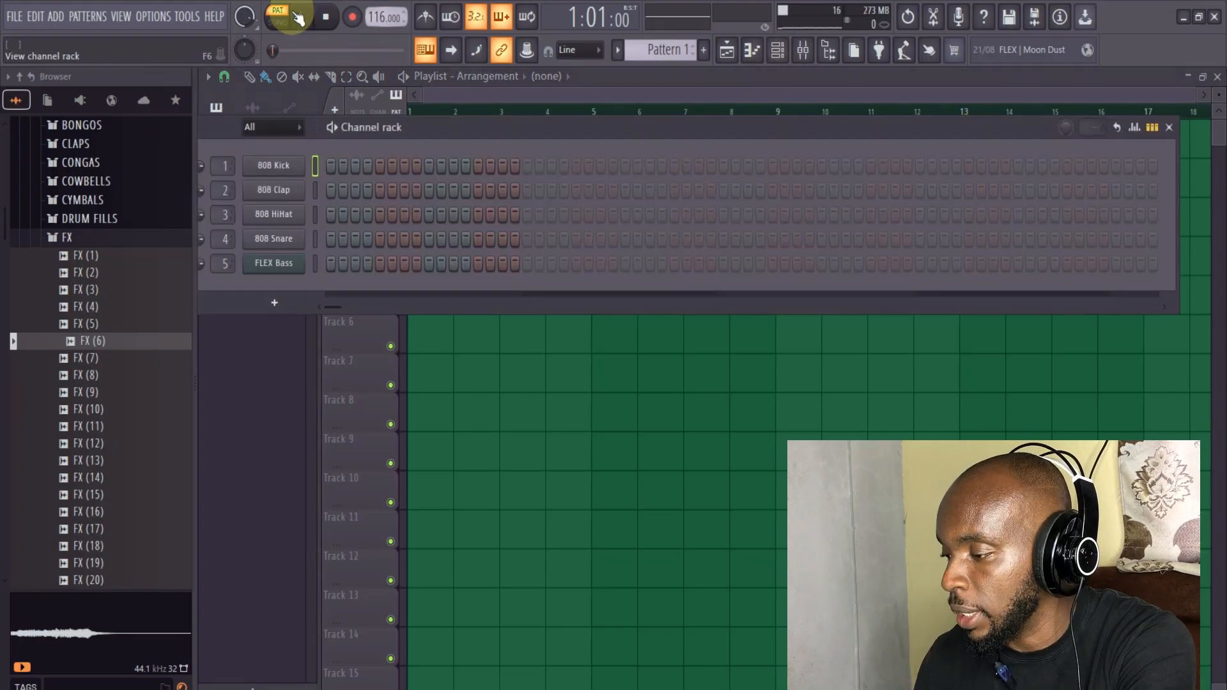
pyautogui.click(401, 266)
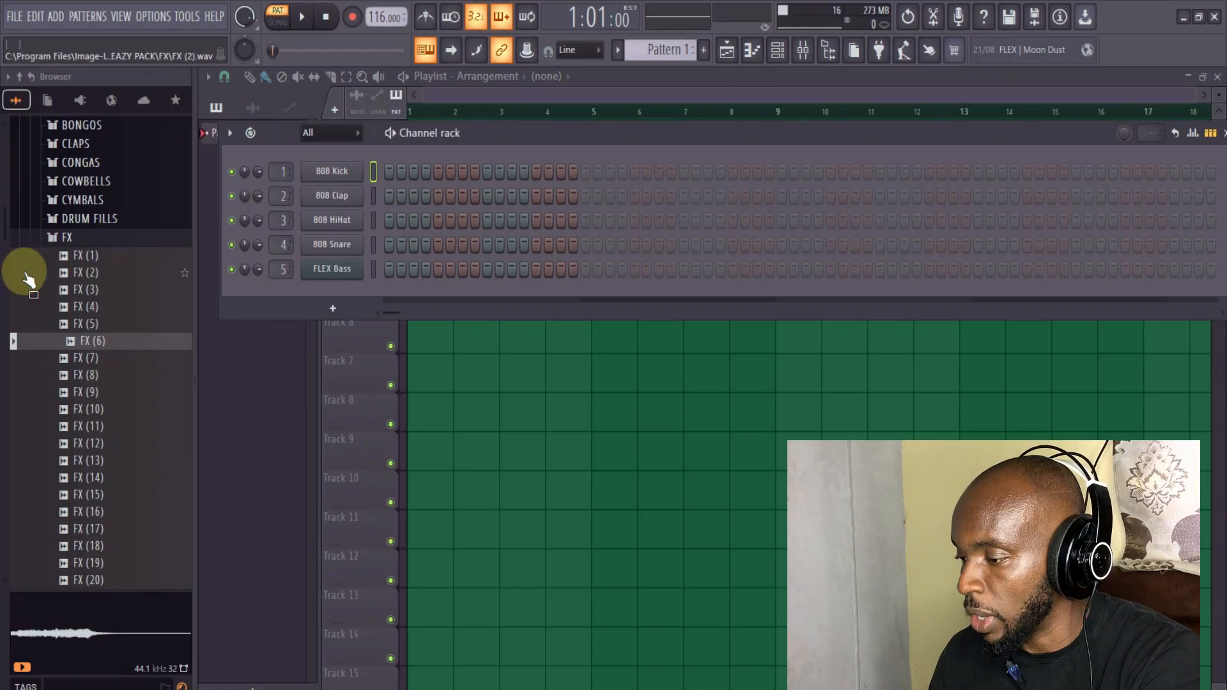
# - Browse the MELLOW AND SLEAZY PACK folders and audition several samples from KICKS, including Kick (1) and Kick (6)
pyautogui.scroll(2, 9, 220)
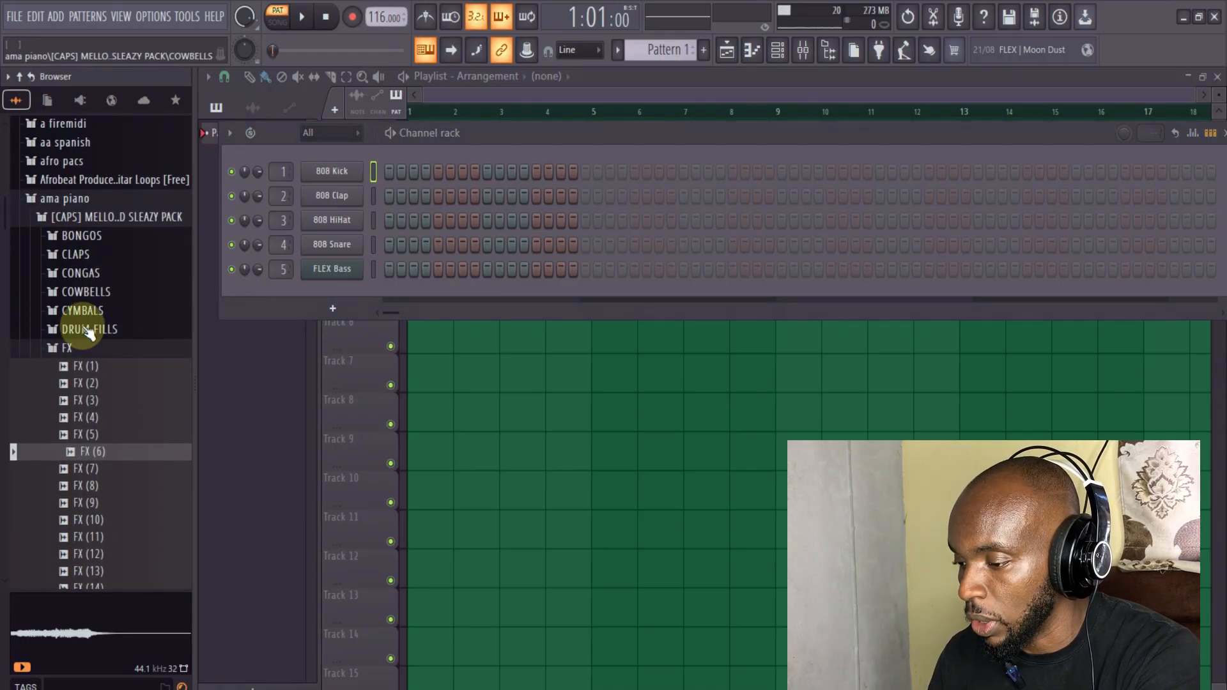
pyautogui.click(88, 347)
pyautogui.click(90, 385)
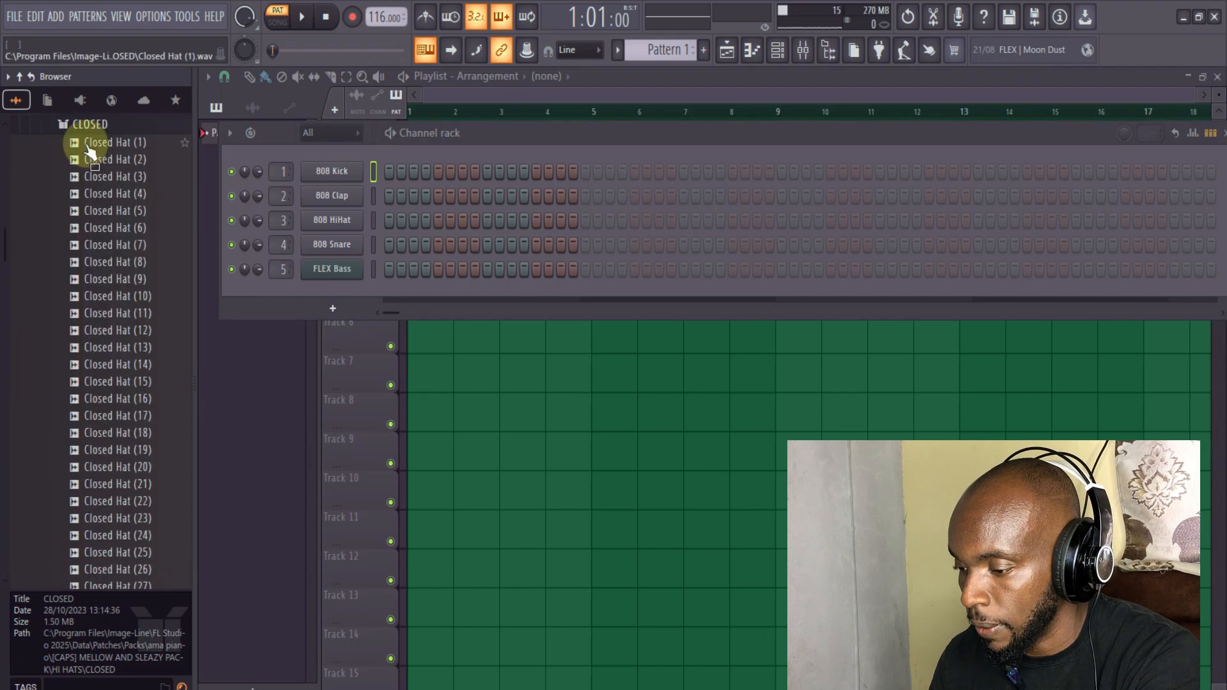
pyautogui.click(77, 123)
pyautogui.click(89, 331)
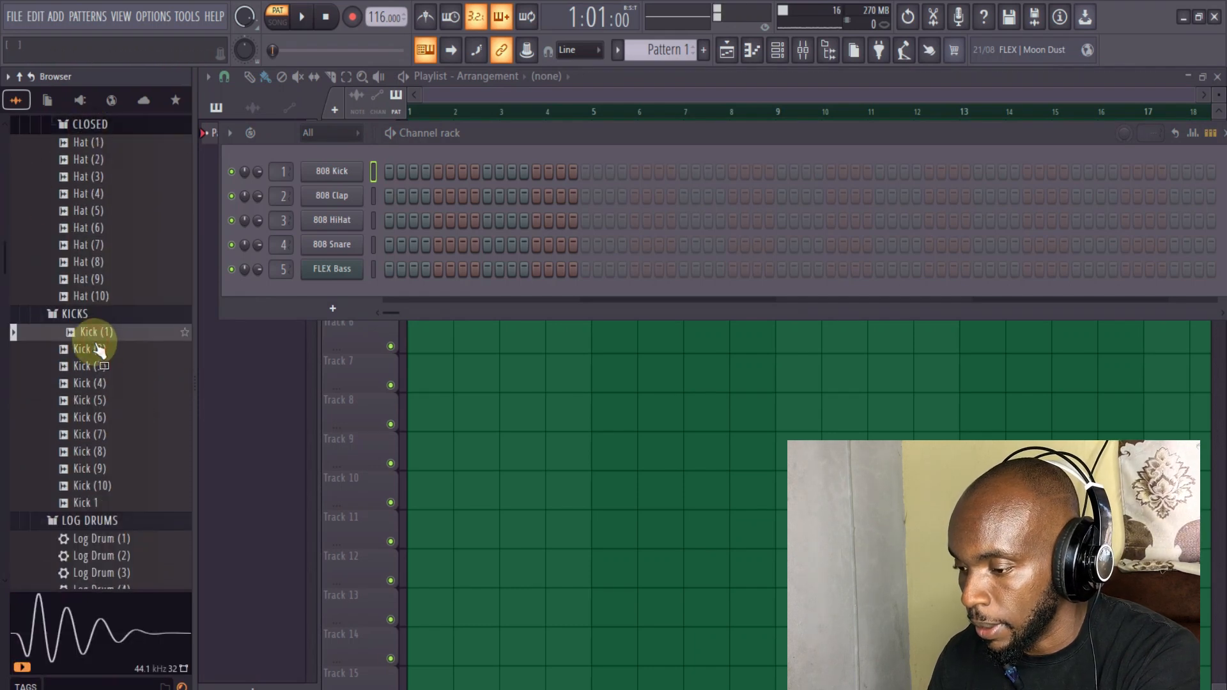
pyautogui.click(91, 365)
pyautogui.click(99, 400)
pyautogui.click(96, 417)
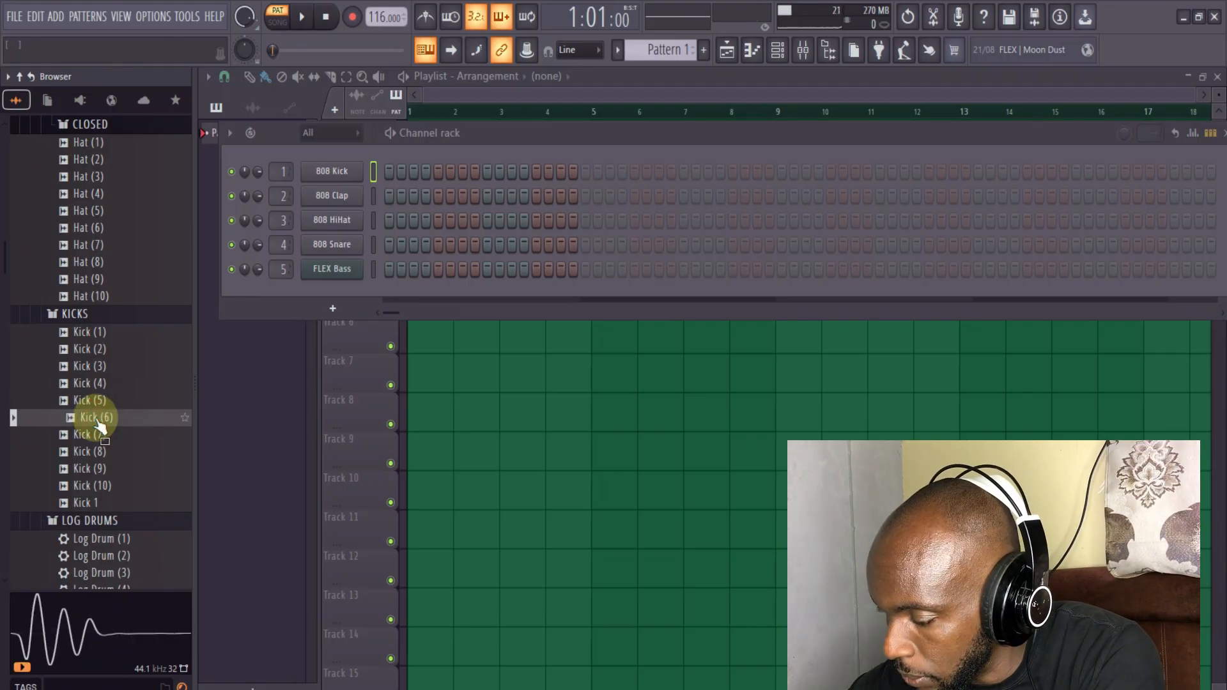
pyautogui.click(96, 418)
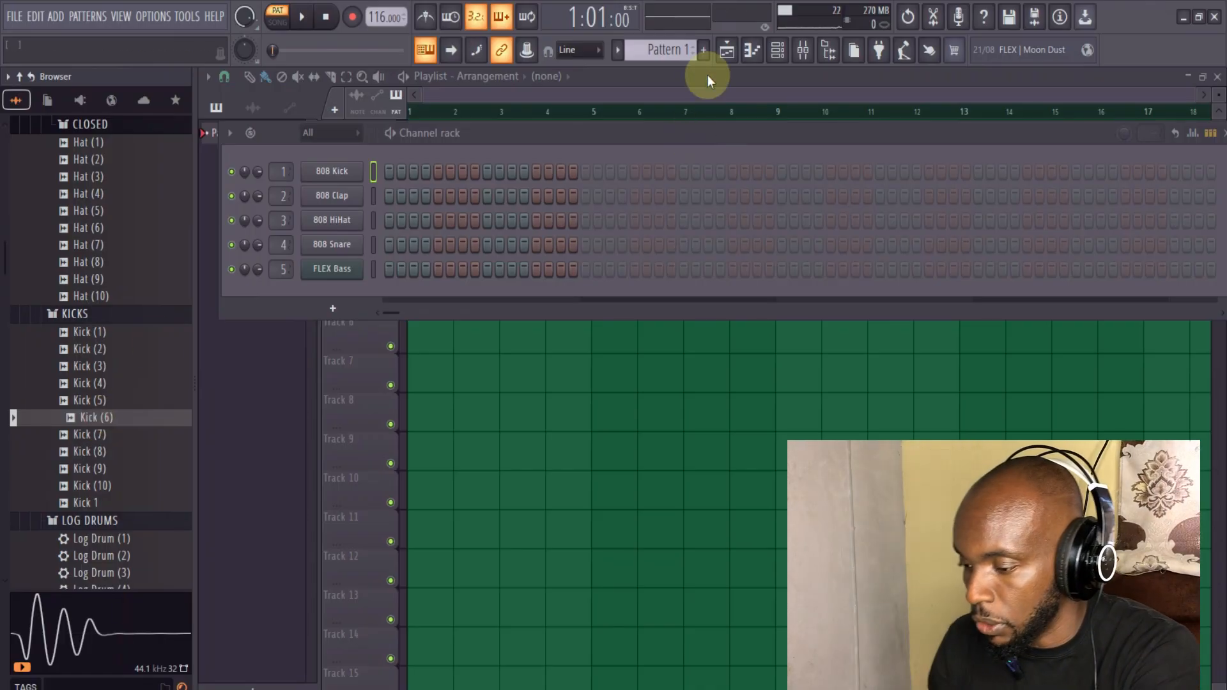
# - Hide the playlist and replace the 808 Kick channel's sample with Kick (7) from the KICKS folder
pyautogui.click(726, 49)
pyautogui.click(90, 434)
pyautogui.moveTo(144, 395); pyautogui.dragTo(325, 174)
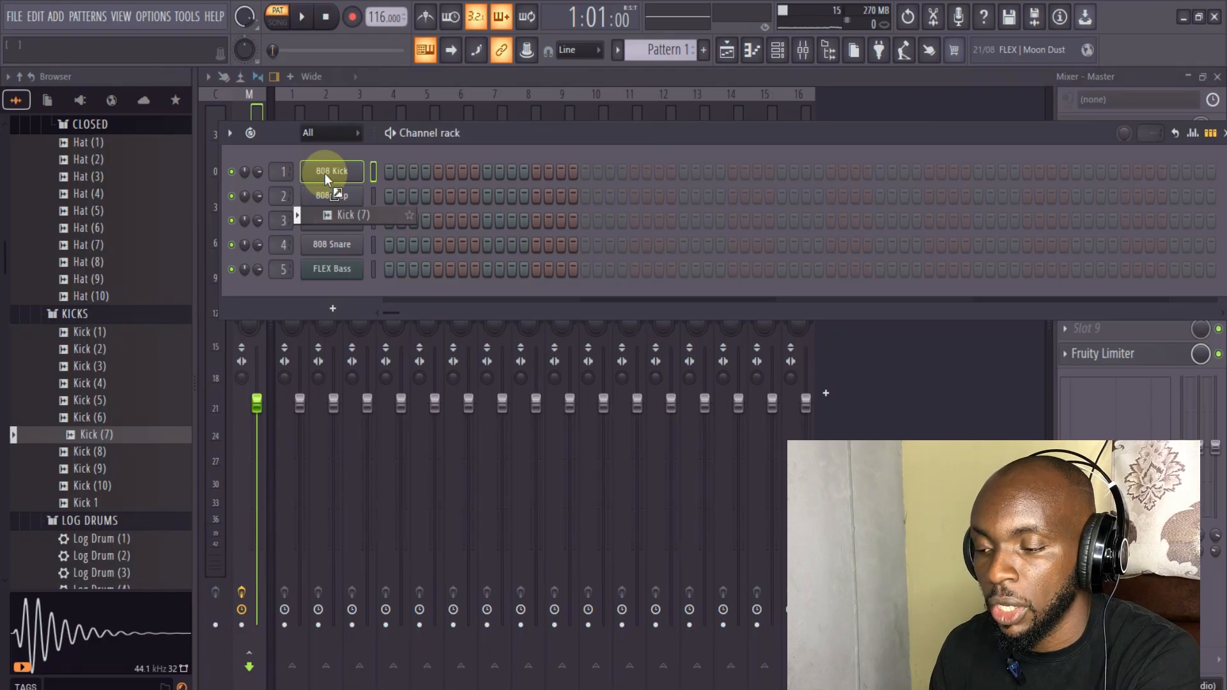
pyautogui.moveTo(324, 173); pyautogui.dragTo(325, 173)
pyautogui.moveTo(101, 434); pyautogui.dragTo(330, 170)
pyautogui.moveTo(114, 441); pyautogui.dragTo(324, 155)
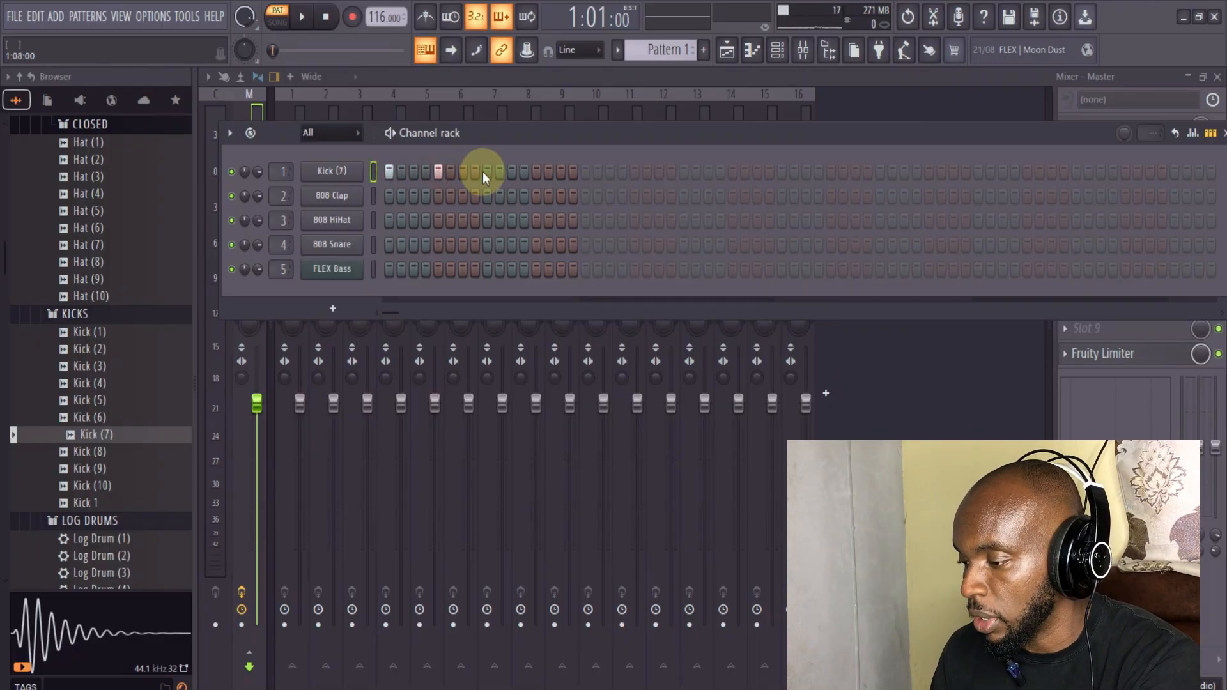
# - Program Kick (7) on every fourth step from step 1 to step 29, correcting the sixth hit to step 21 during playback
pyautogui.click(586, 173)
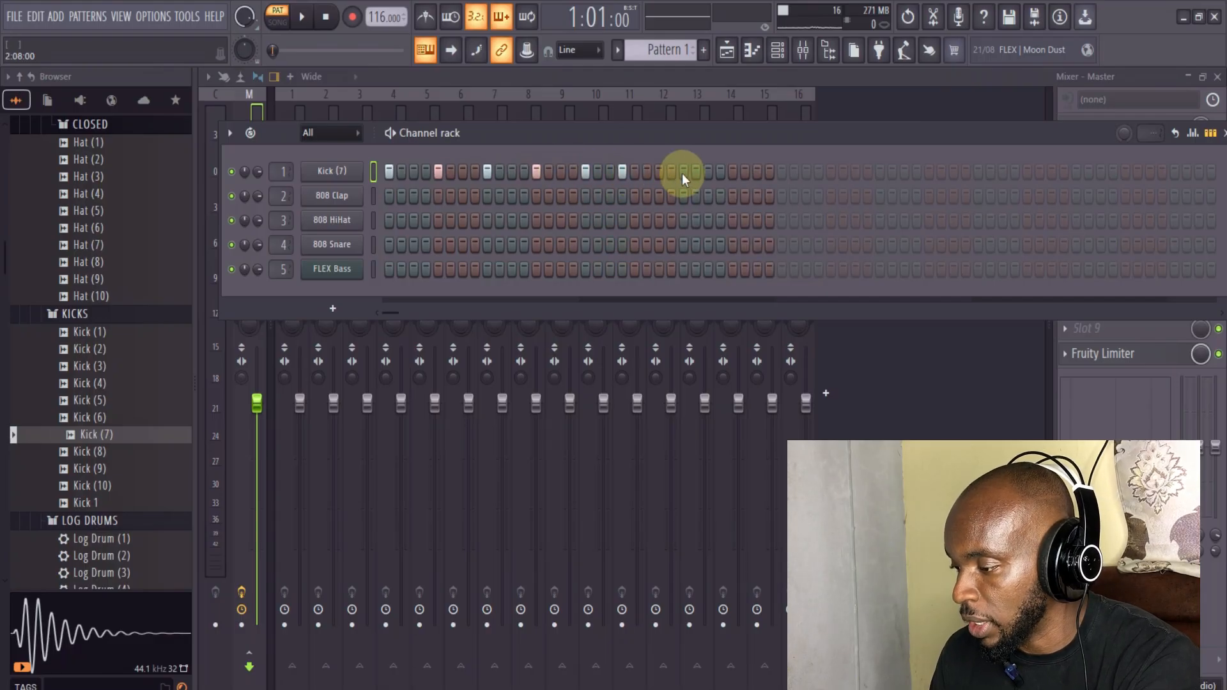
pyautogui.press('space')
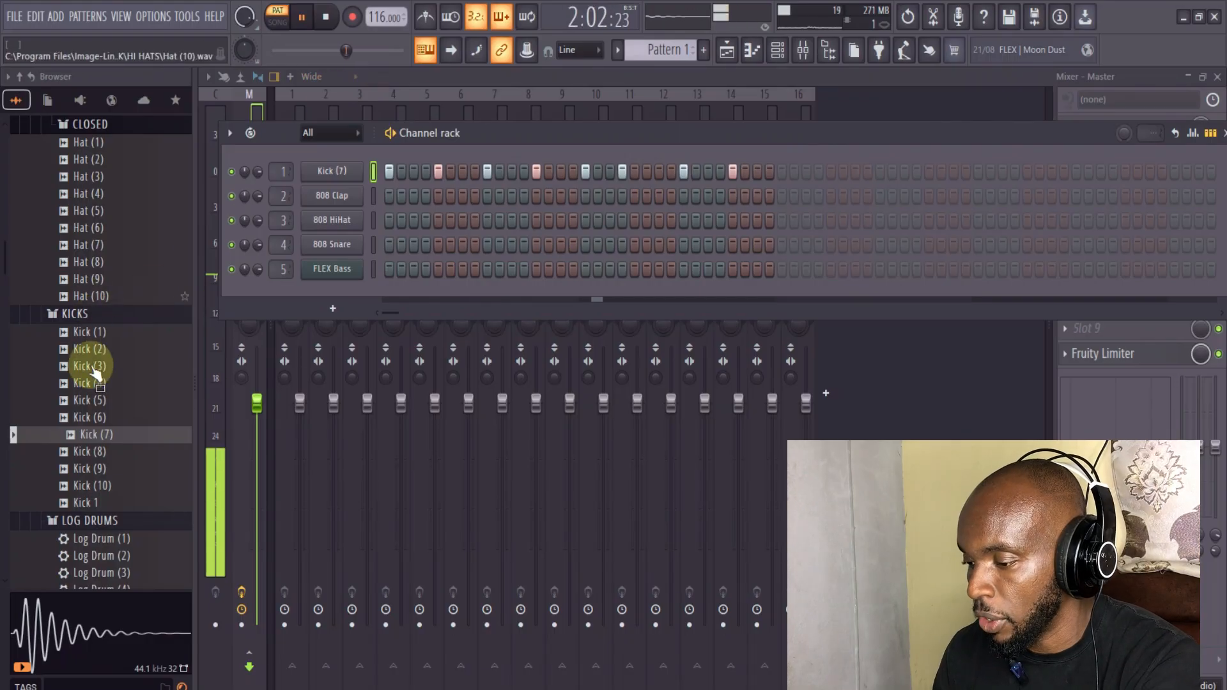
pyautogui.click(634, 173)
pyautogui.press('space')
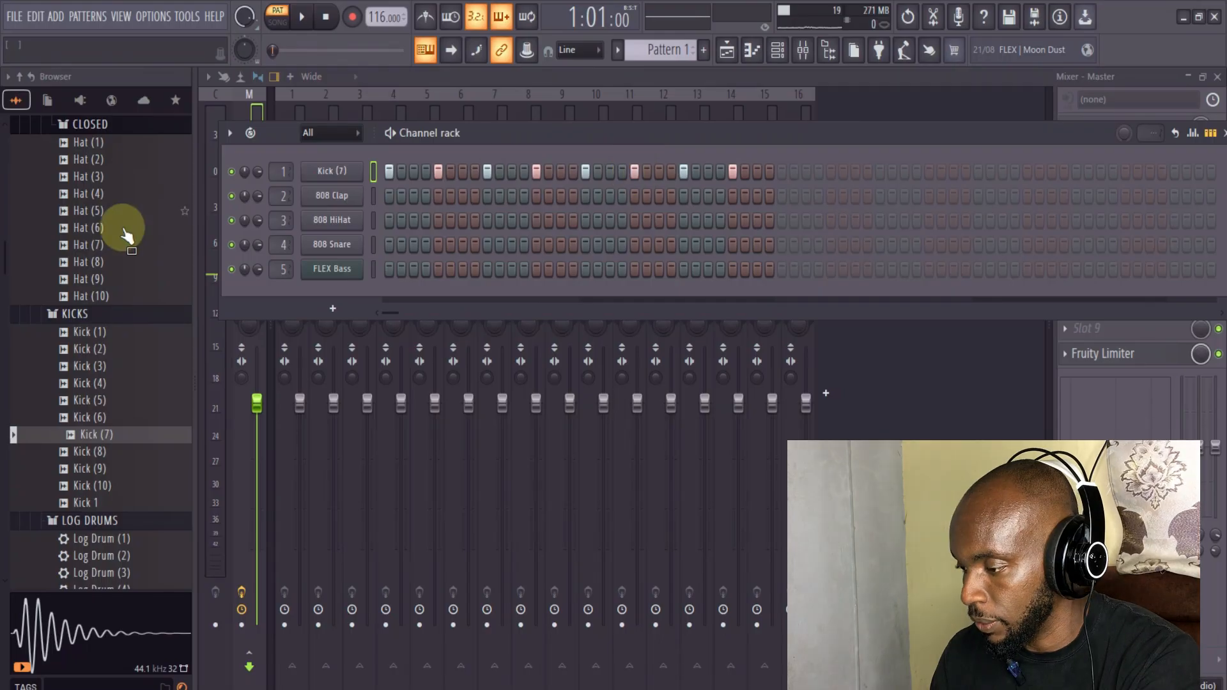
# - Audition the samples in the HI HATS folder and replace the 808 HiHat channel's sample with Hat (4)
pyautogui.scroll(3, 8, 255)
pyautogui.click(78, 273)
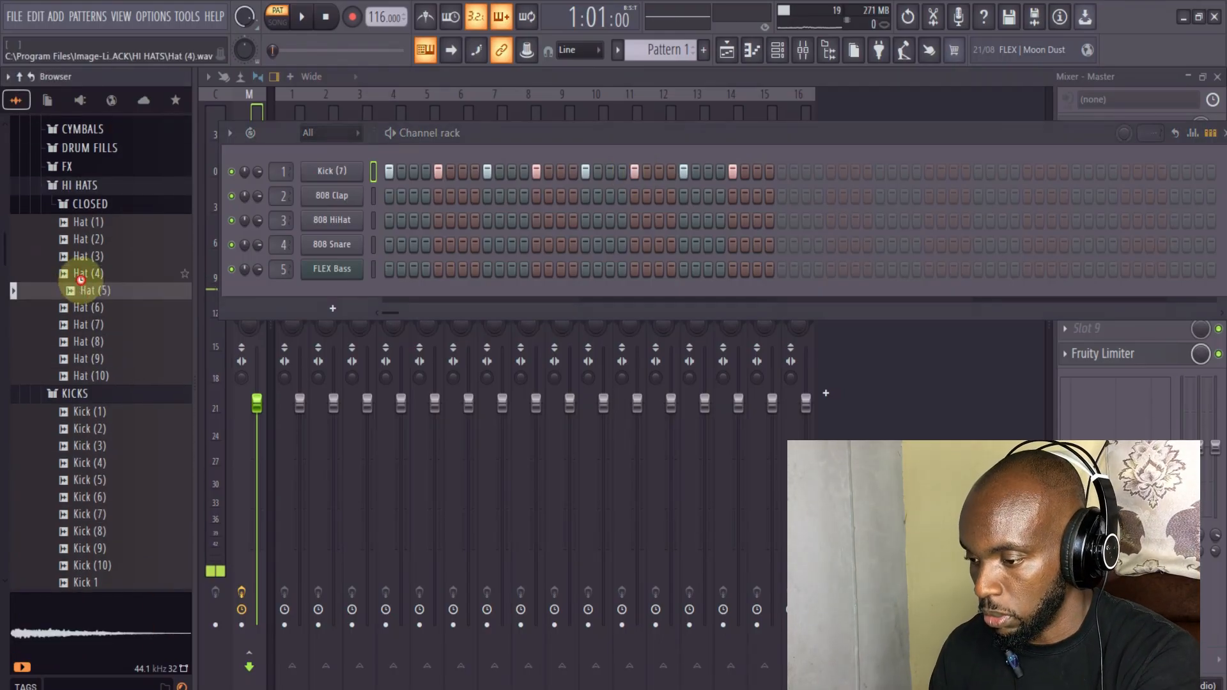
pyautogui.click(88, 256)
pyautogui.moveTo(89, 273); pyautogui.dragTo(345, 222)
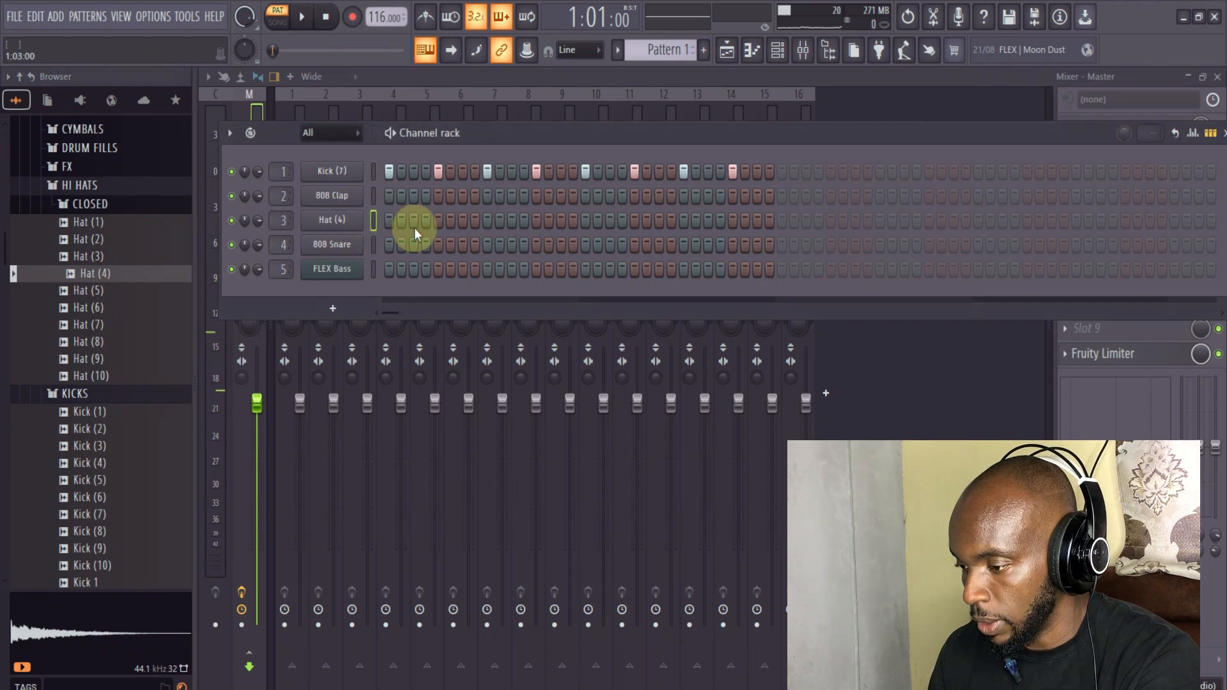
# - Program Hat (4) on every fourth step from step 3 to step 31 while the pattern plays, and stop playback
pyautogui.click(417, 224)
pyautogui.press('space')
pyautogui.click(462, 220)
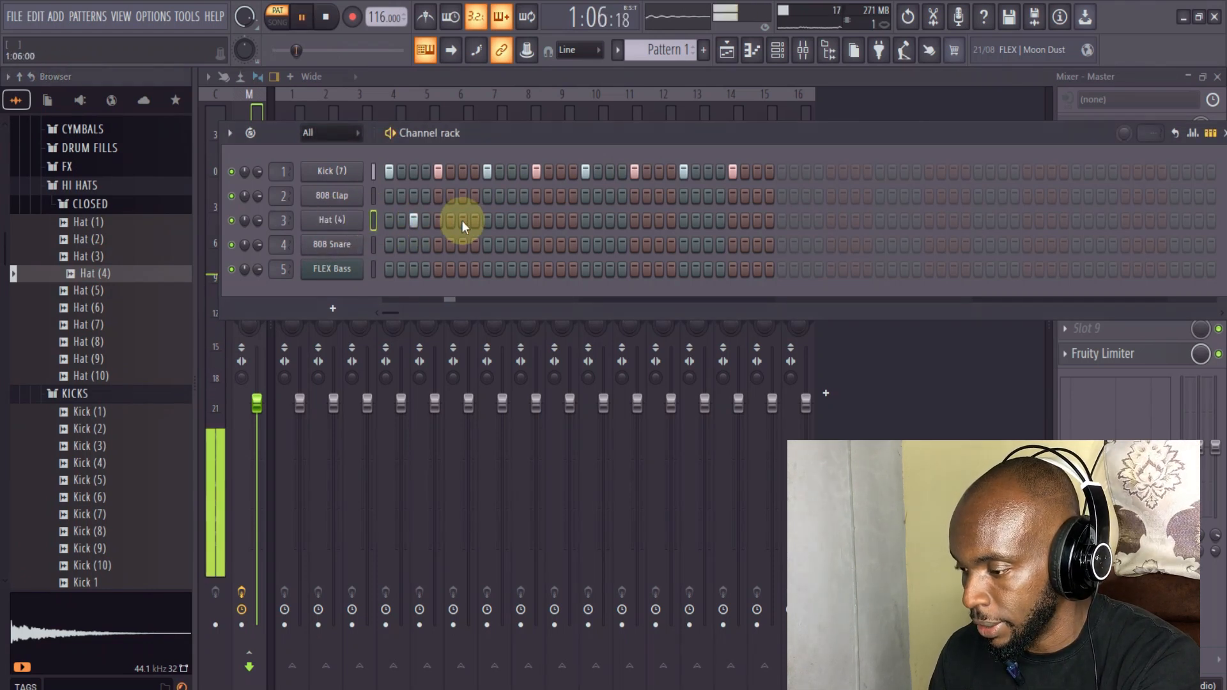
pyautogui.click(511, 221)
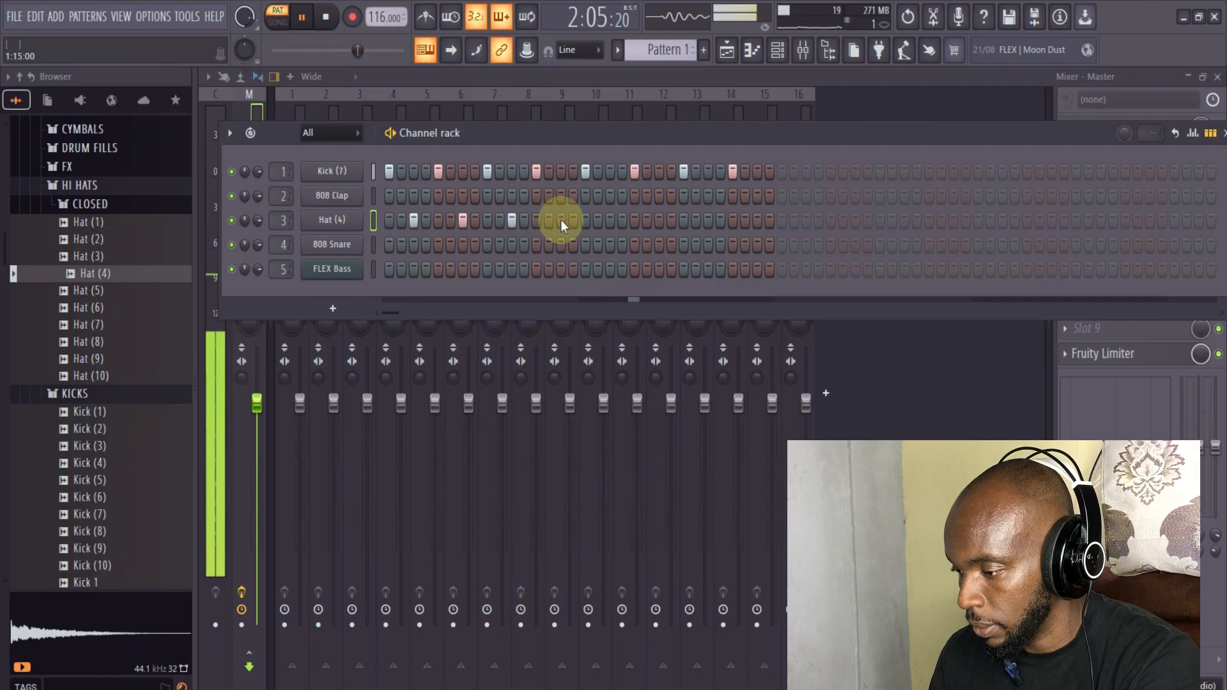
pyautogui.click(560, 220)
pyautogui.click(610, 220)
pyautogui.click(659, 220)
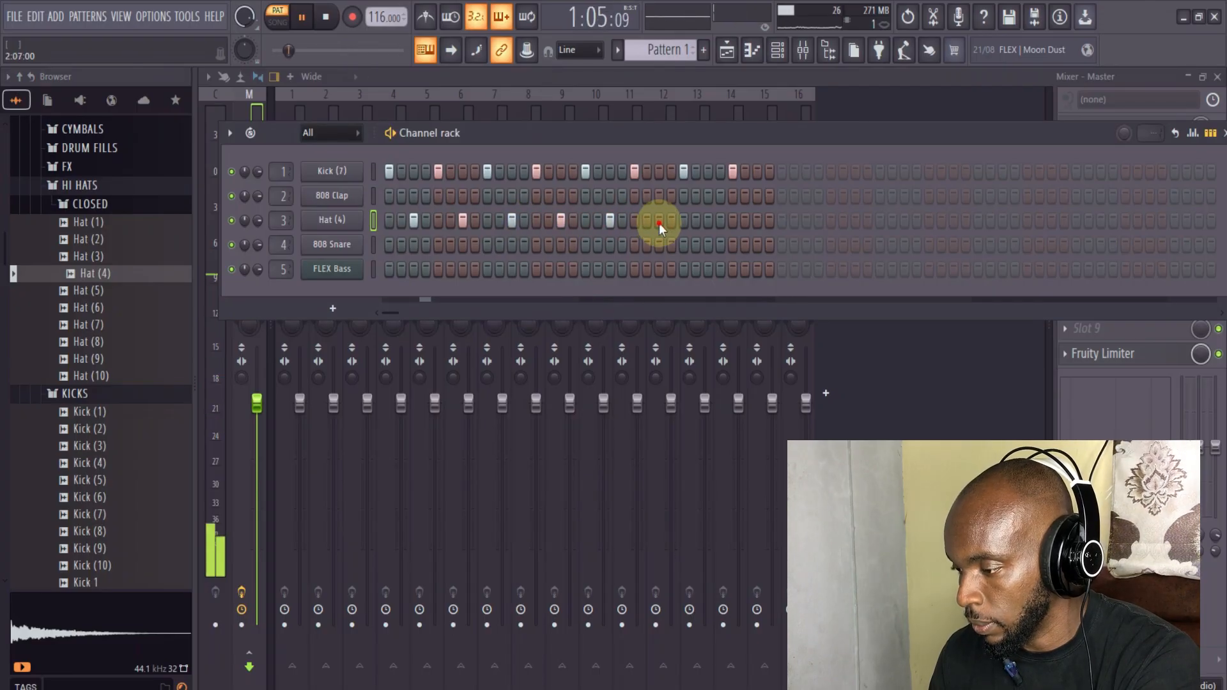
pyautogui.click(708, 224)
pyautogui.click(757, 220)
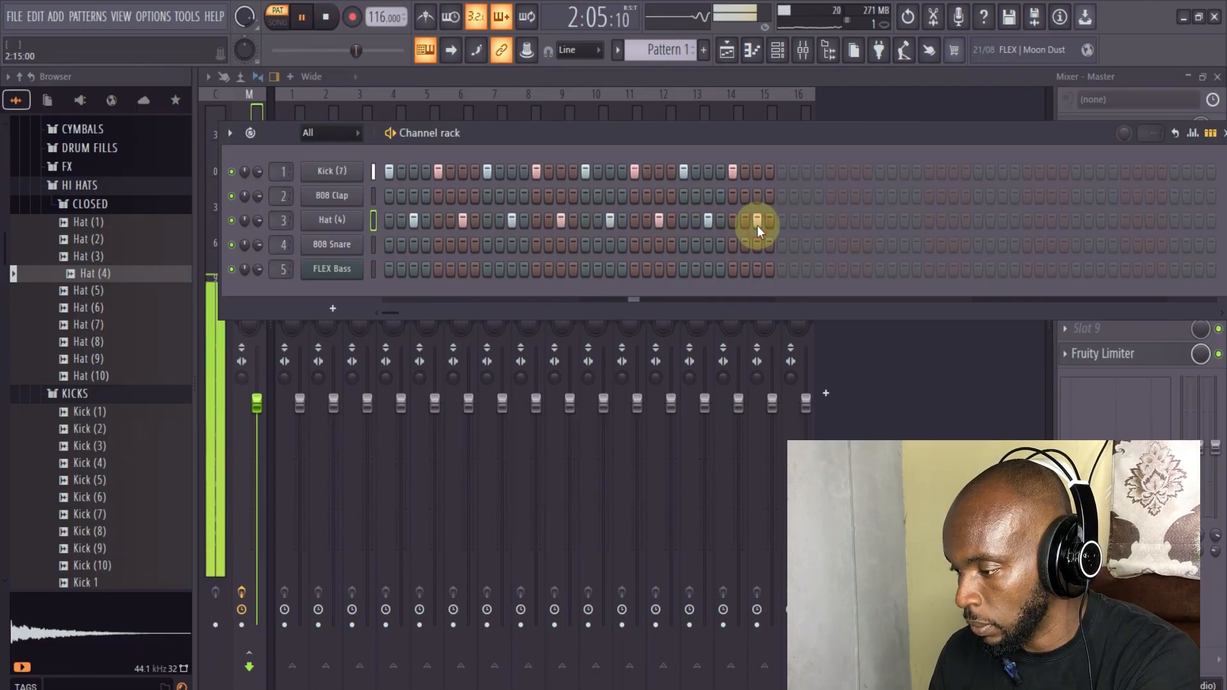
pyautogui.press('space')
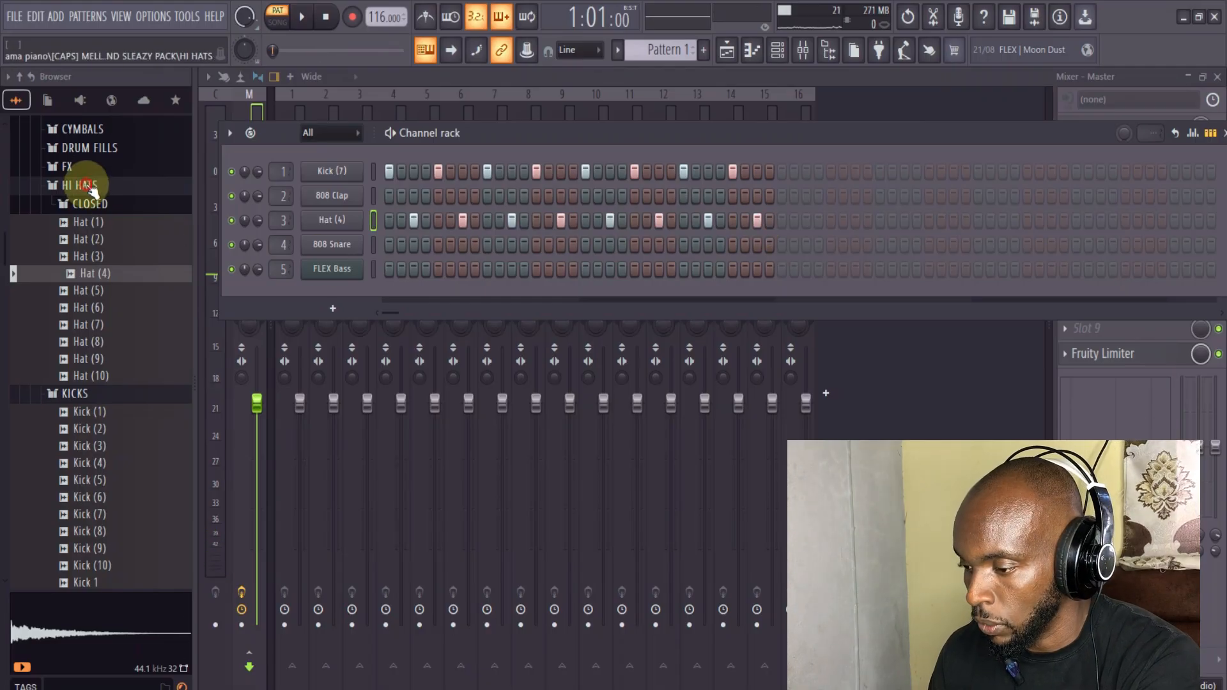
# - Collapse the HI HATS and KICKS folders and replace the 808 Snare channel's sample with Snare (1) from the SNARES folder
pyautogui.click(80, 186)
pyautogui.click(85, 204)
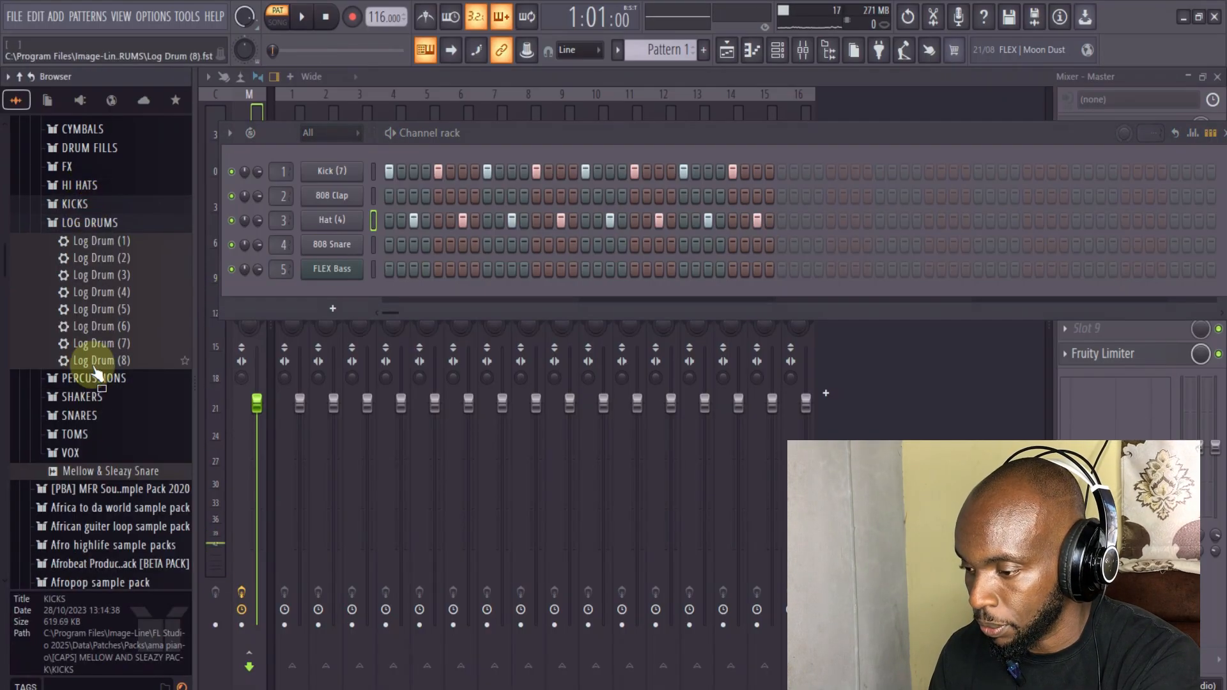
pyautogui.click(89, 422)
pyautogui.click(92, 430)
pyautogui.moveTo(94, 432); pyautogui.dragTo(331, 245)
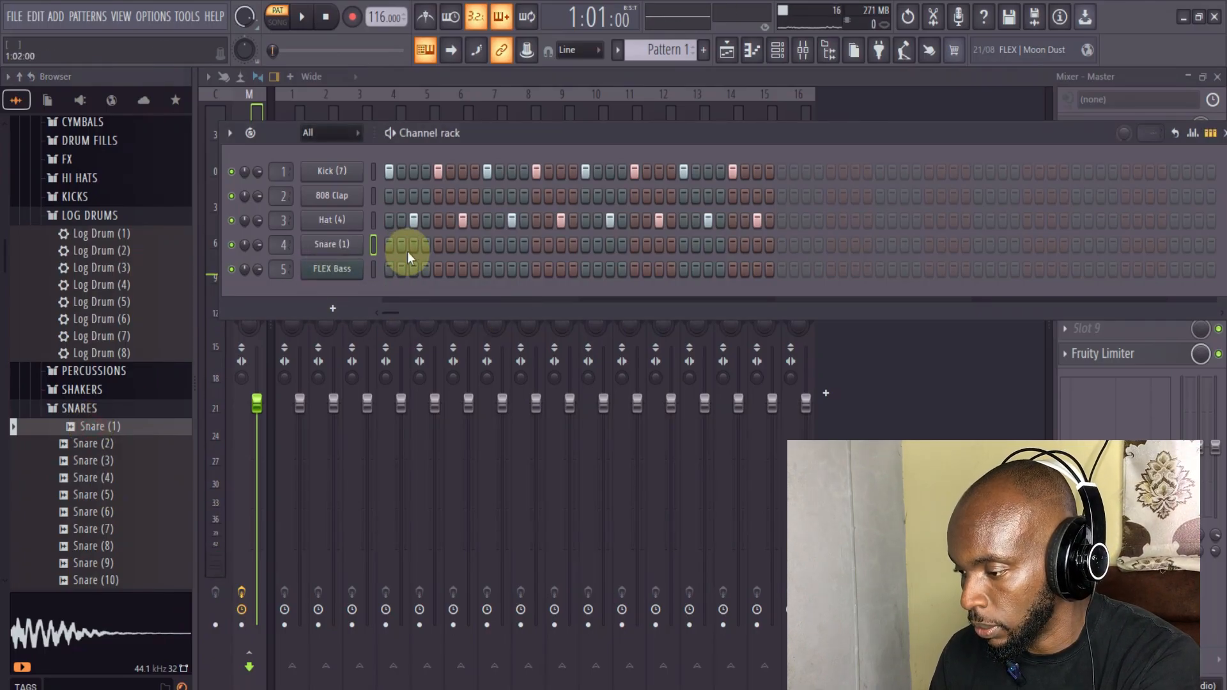
# - Program Snare (1) on steps 4, 8, 11, 20, 24, 26 and 27 during playback, and stop the pattern
pyautogui.press('space')
pyautogui.click(425, 245)
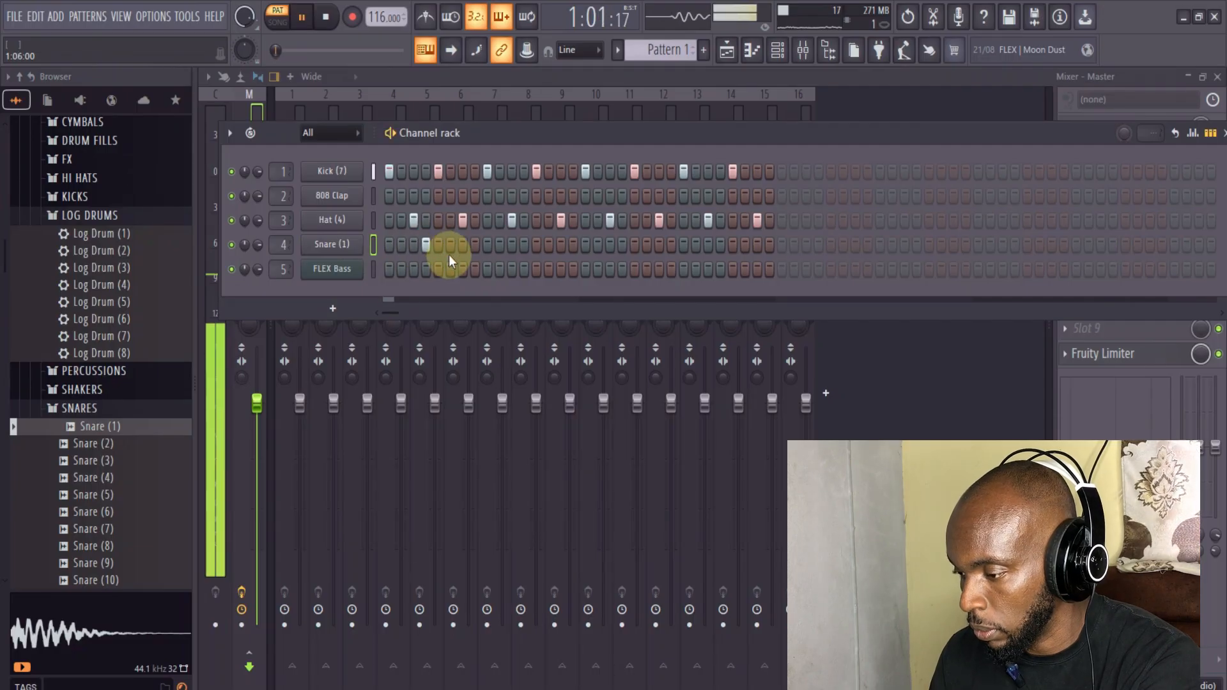
pyautogui.click(475, 250)
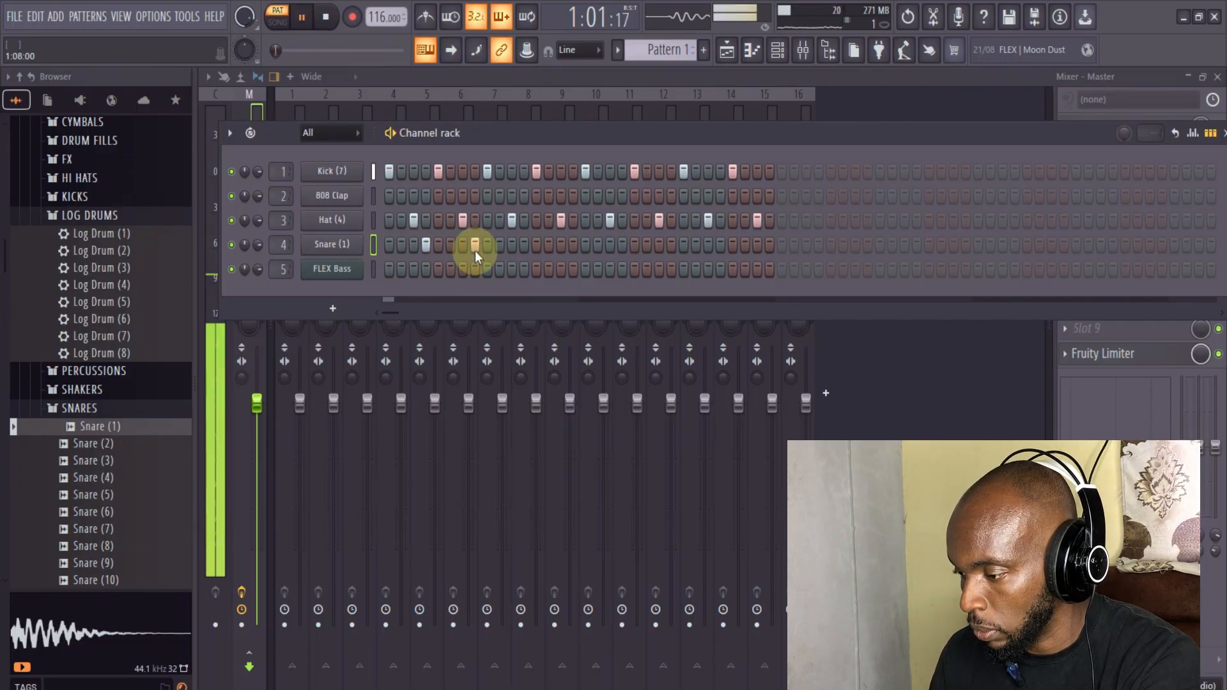
pyautogui.click(513, 246)
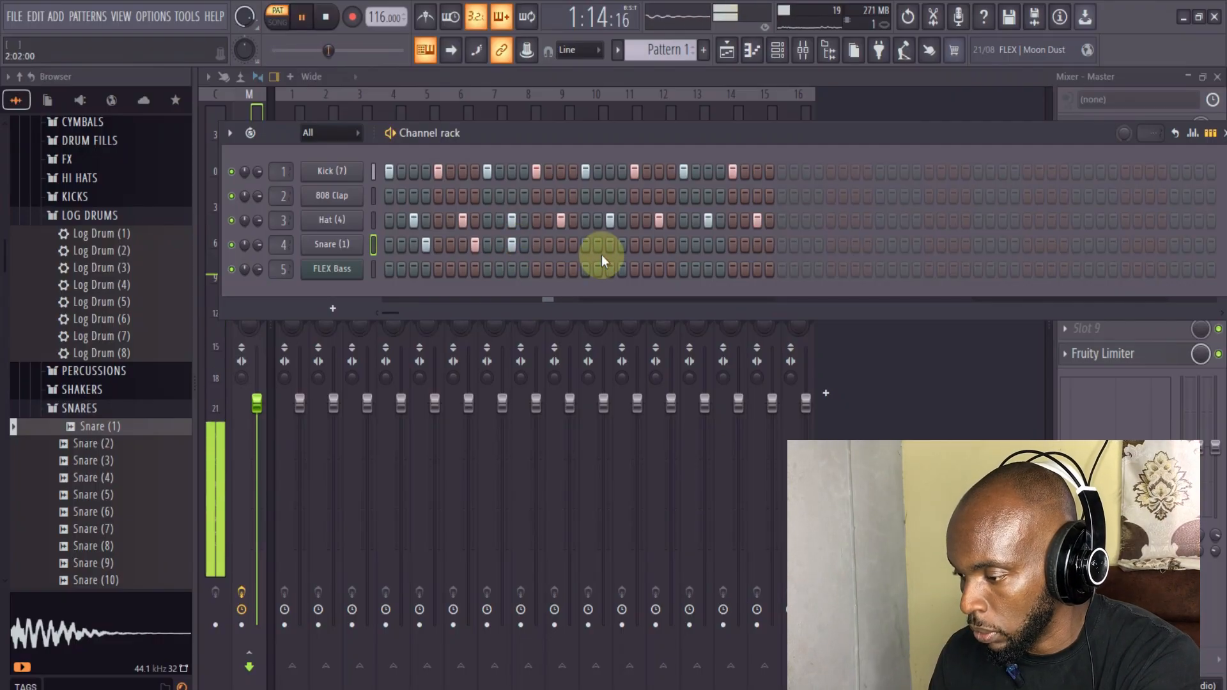
pyautogui.click(623, 247)
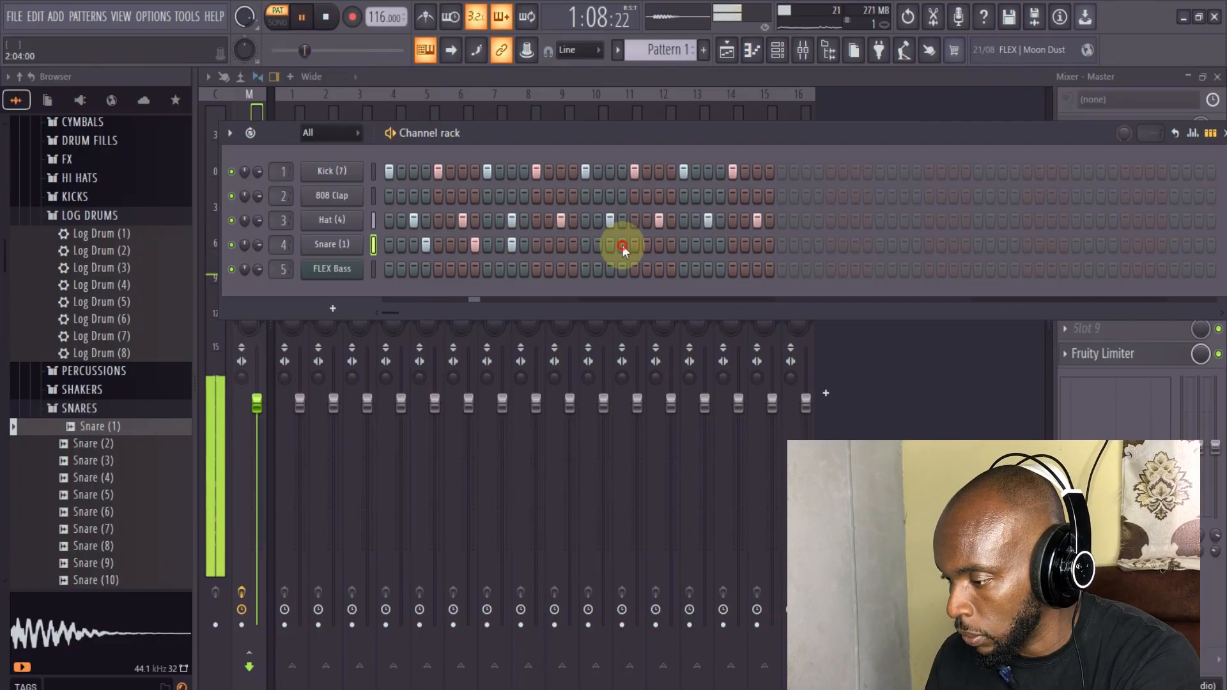
pyautogui.click(668, 245)
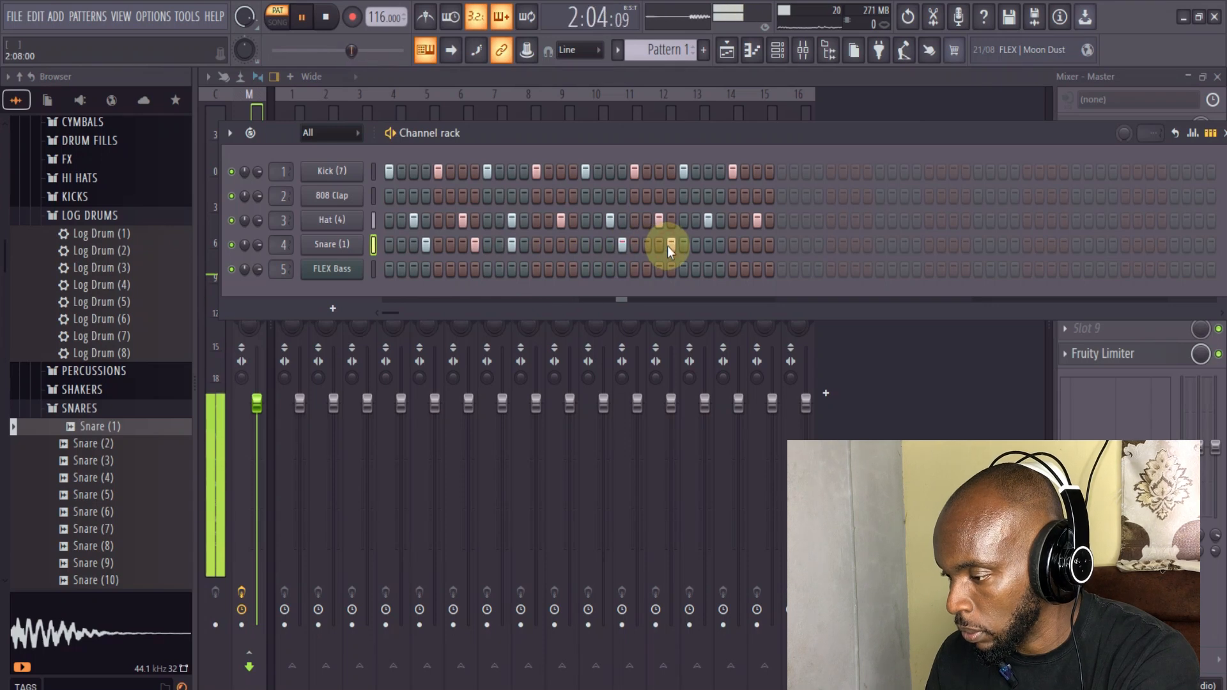
pyautogui.click(707, 247)
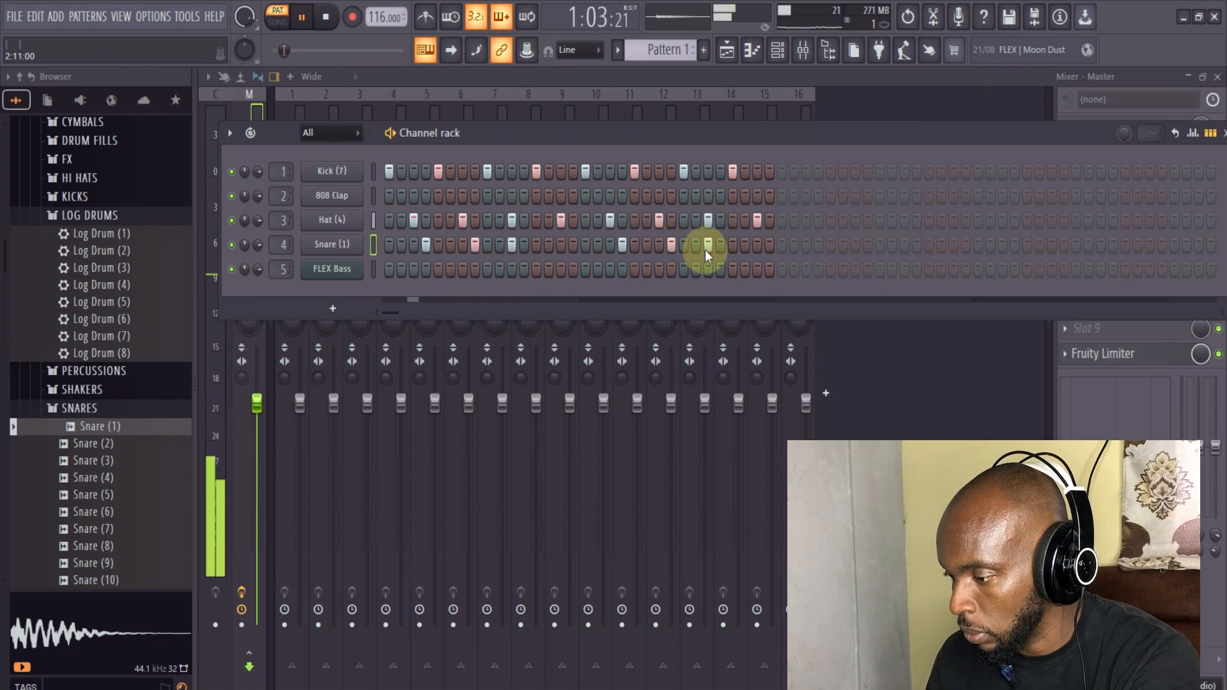
pyautogui.click(697, 246)
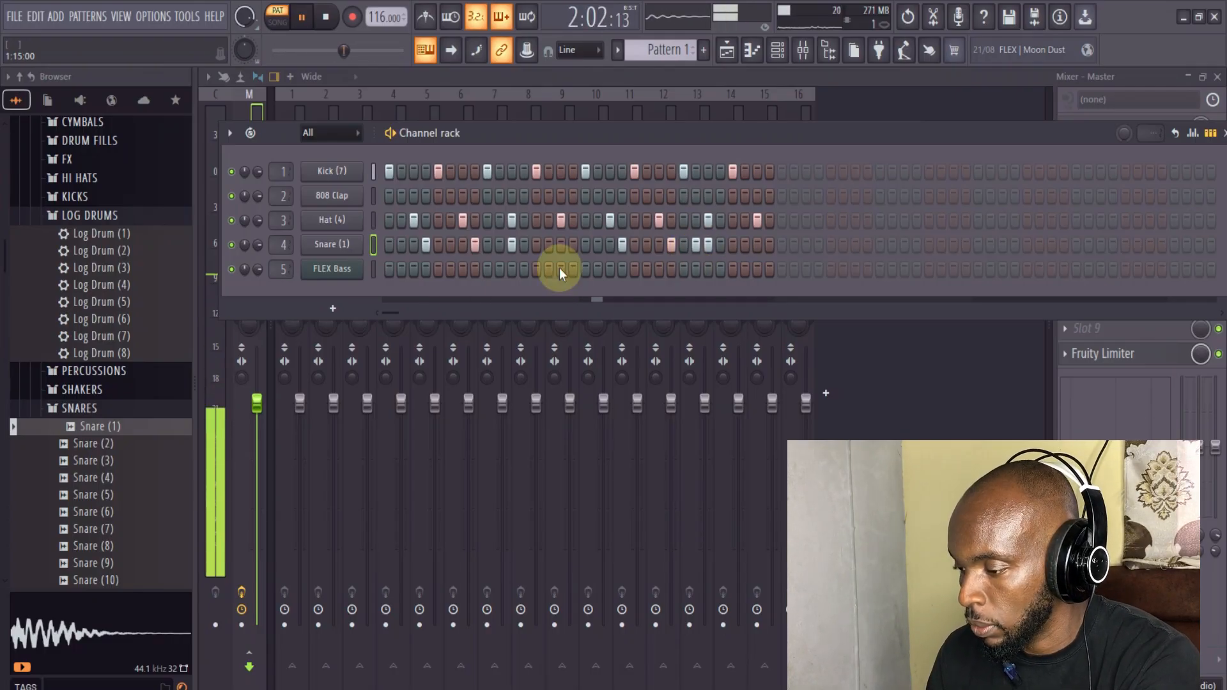
pyautogui.press('space')
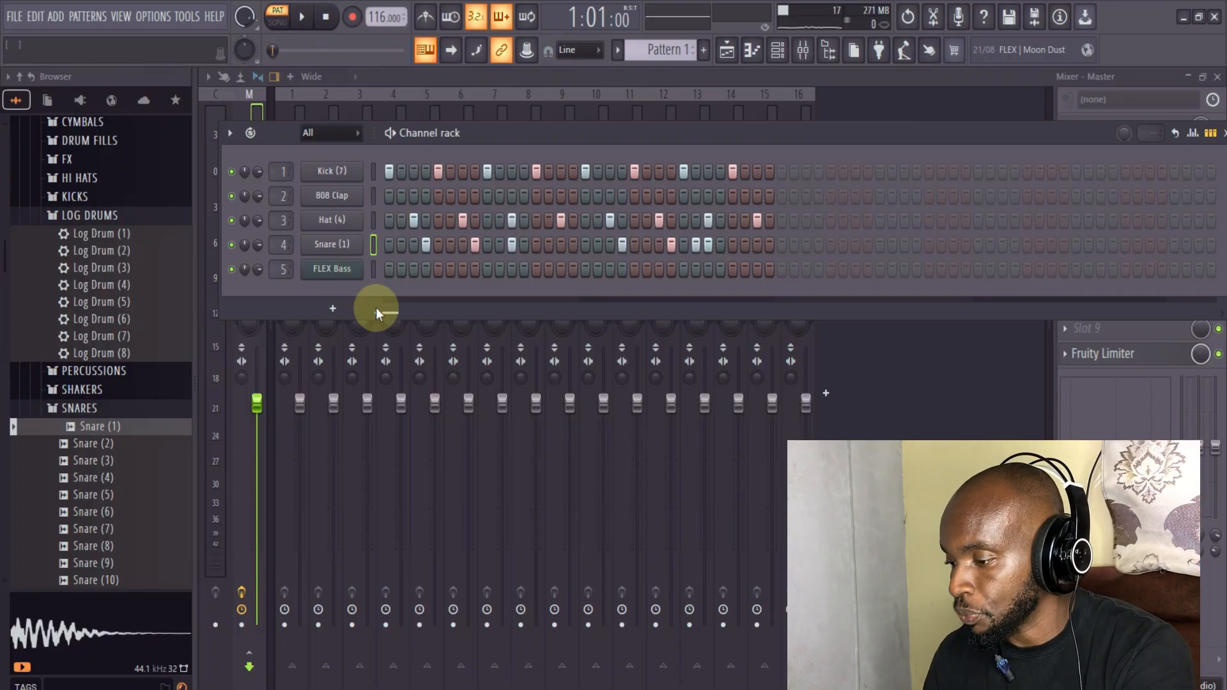
pyautogui.click(333, 309)
pyautogui.click(275, 289)
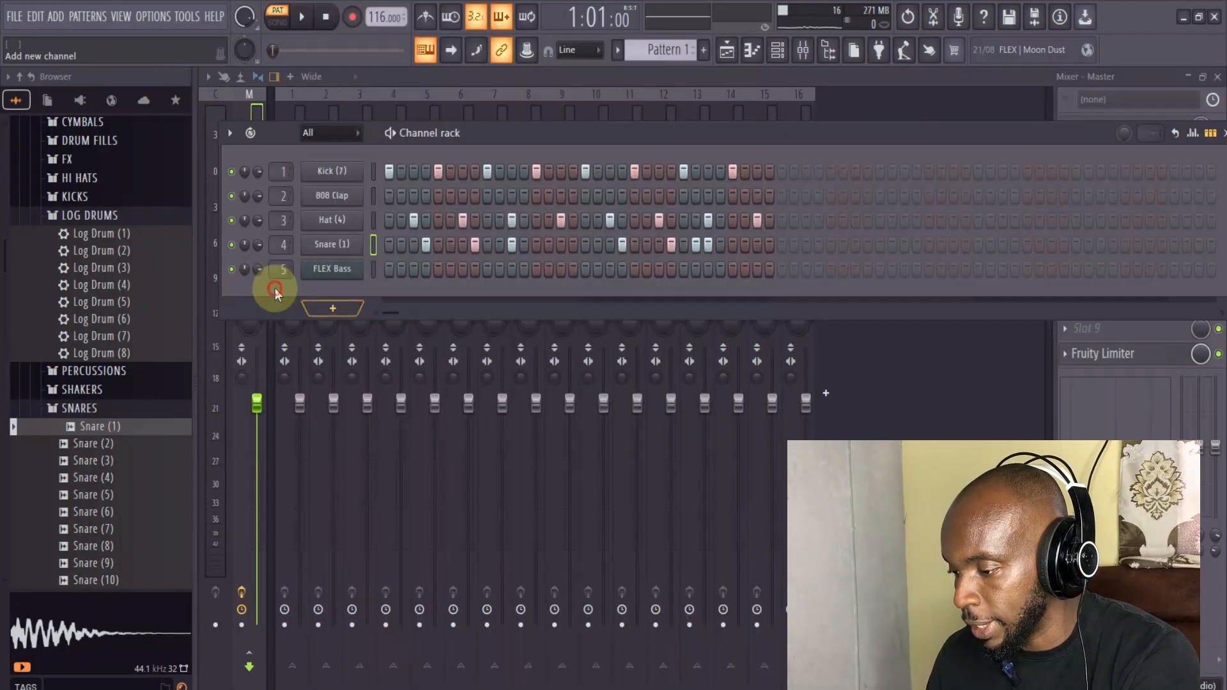
# - Add two Morphine synthesizer channels below the FLEX Bass channel in the channel rack
pyautogui.click(333, 311)
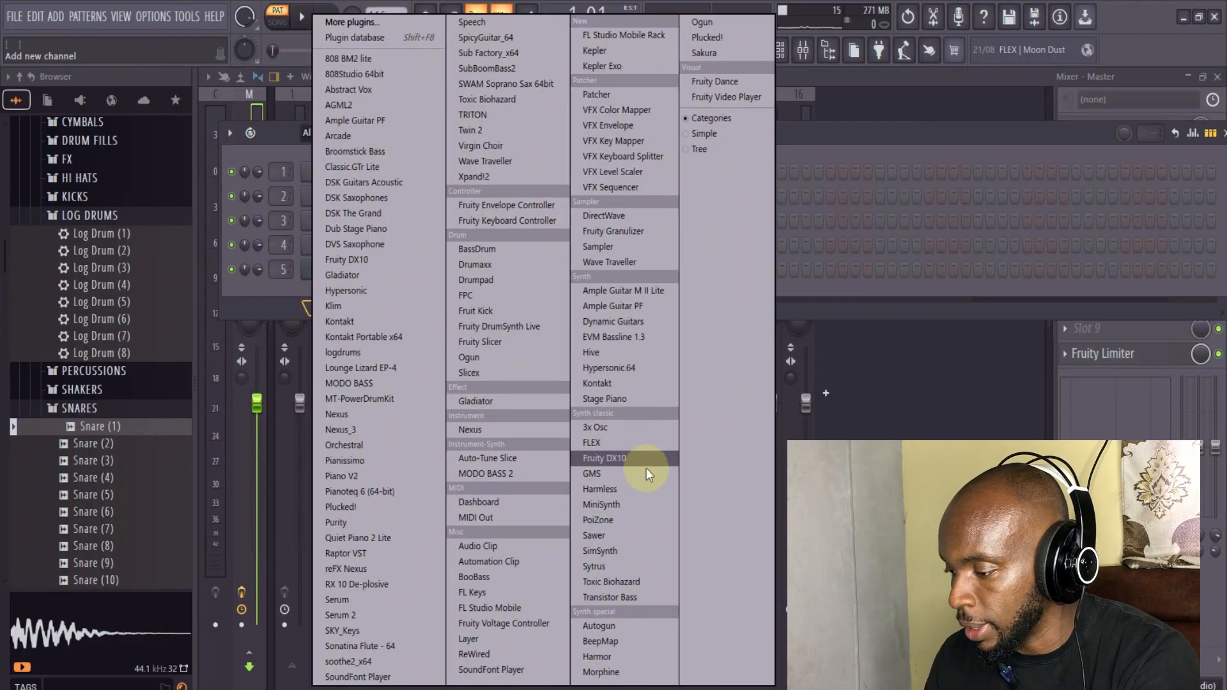
pyautogui.click(601, 671)
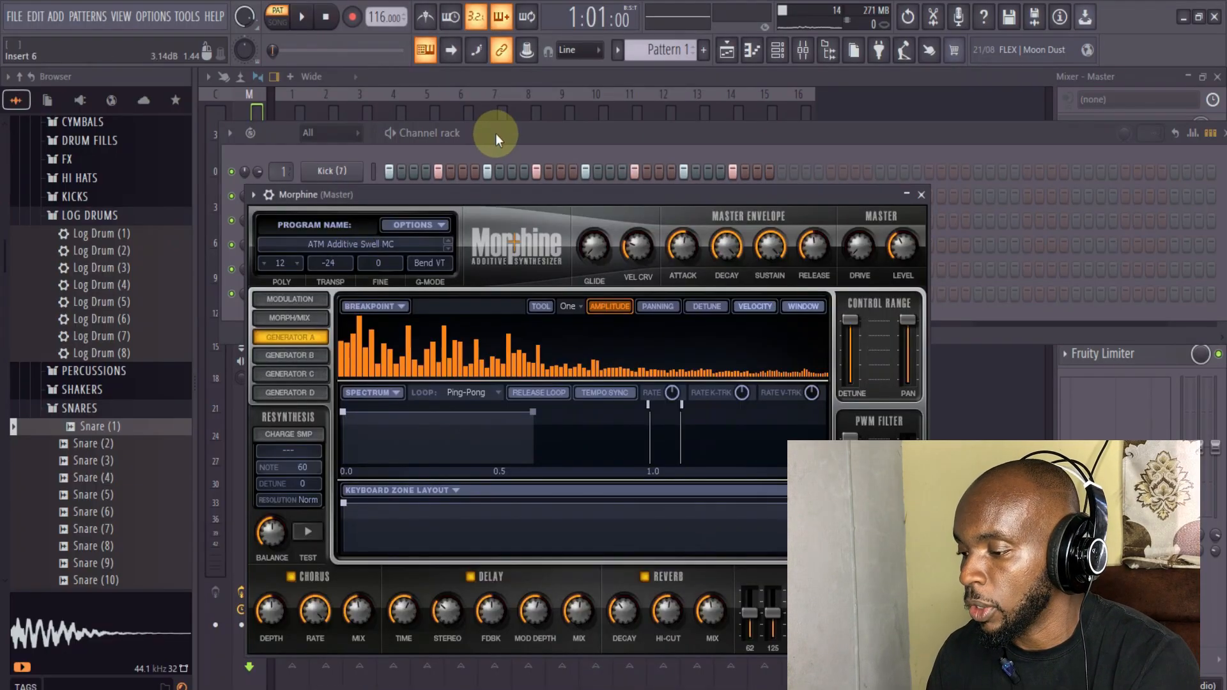
pyautogui.click(496, 133)
pyautogui.click(333, 333)
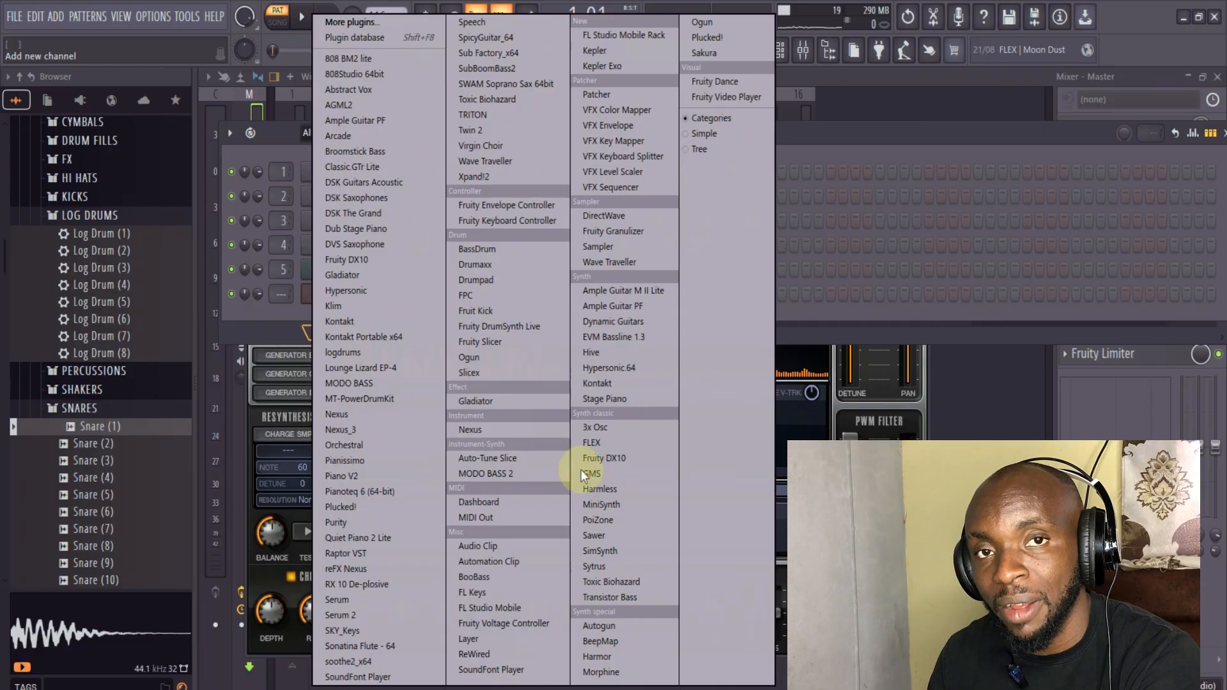
pyautogui.click(607, 671)
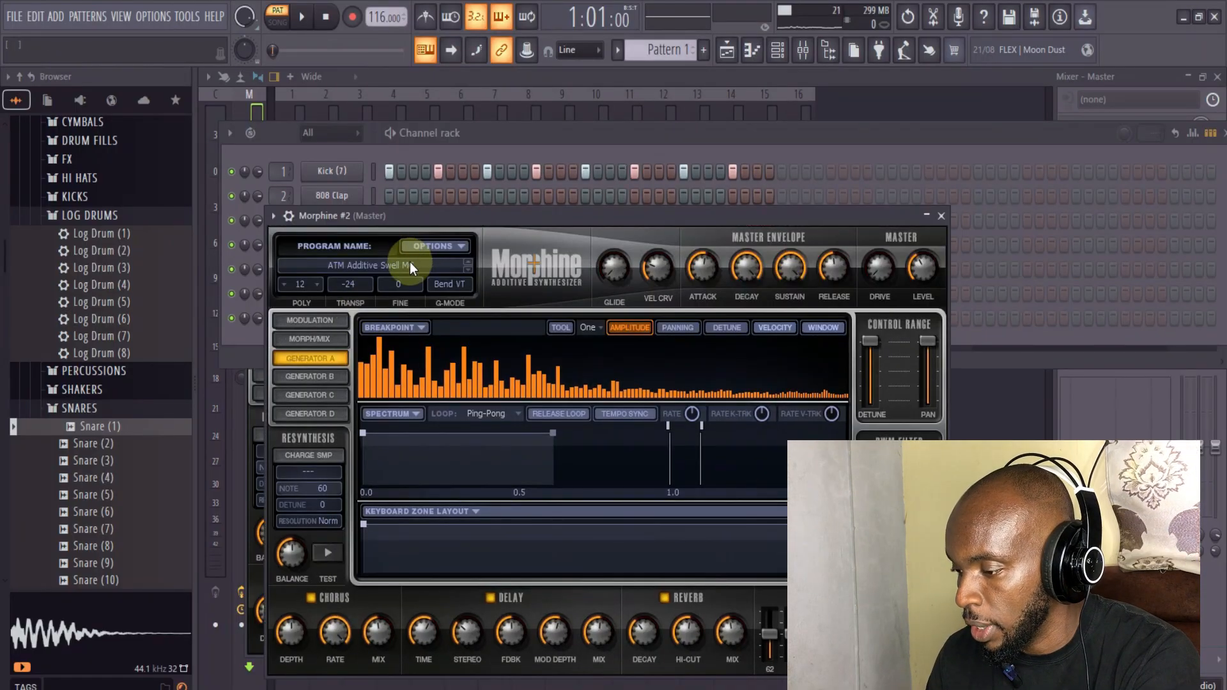
# - Audition the crystal presets in the second Morphine's Keyboards bank and load KBD Crystal EP FG
pyautogui.click(409, 263)
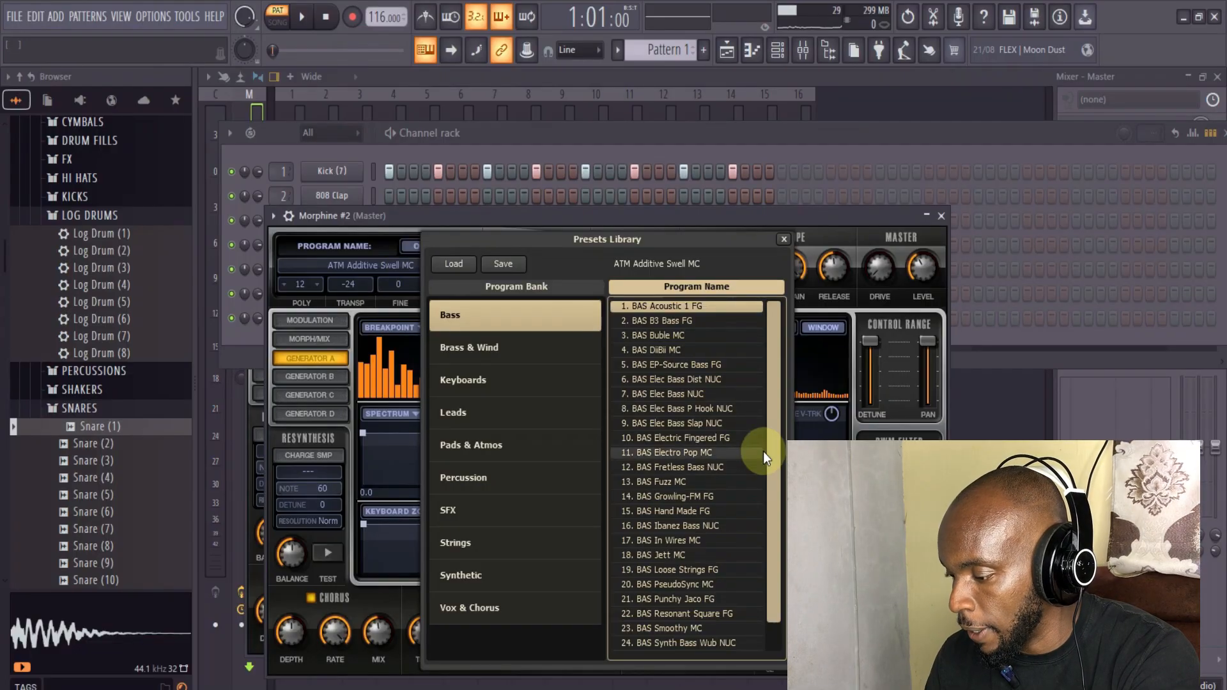
pyautogui.scroll(-1, 771, 471)
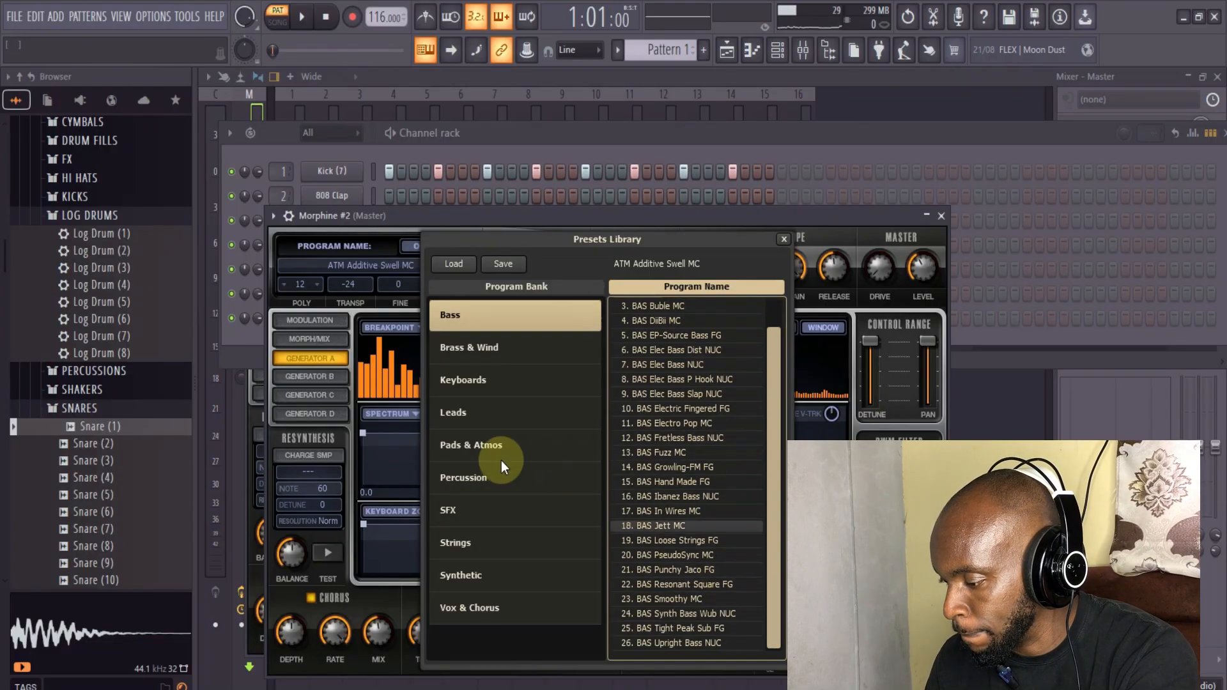
pyautogui.click(493, 383)
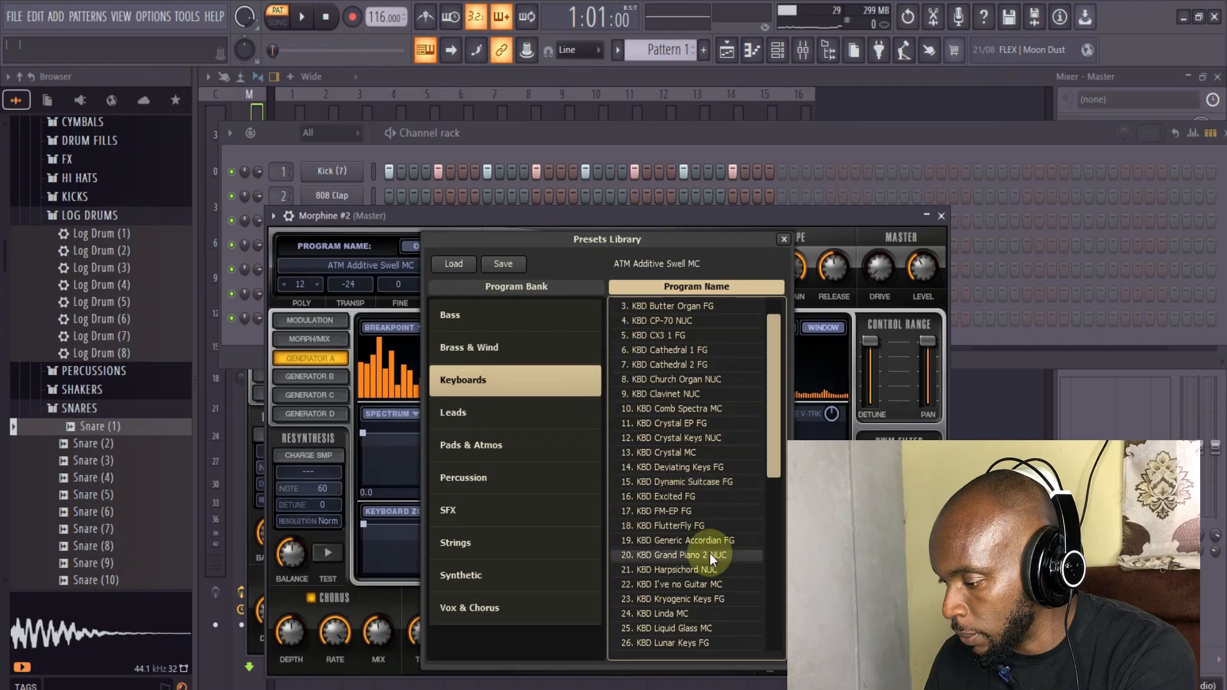
pyautogui.click(692, 454)
pyautogui.press('m')
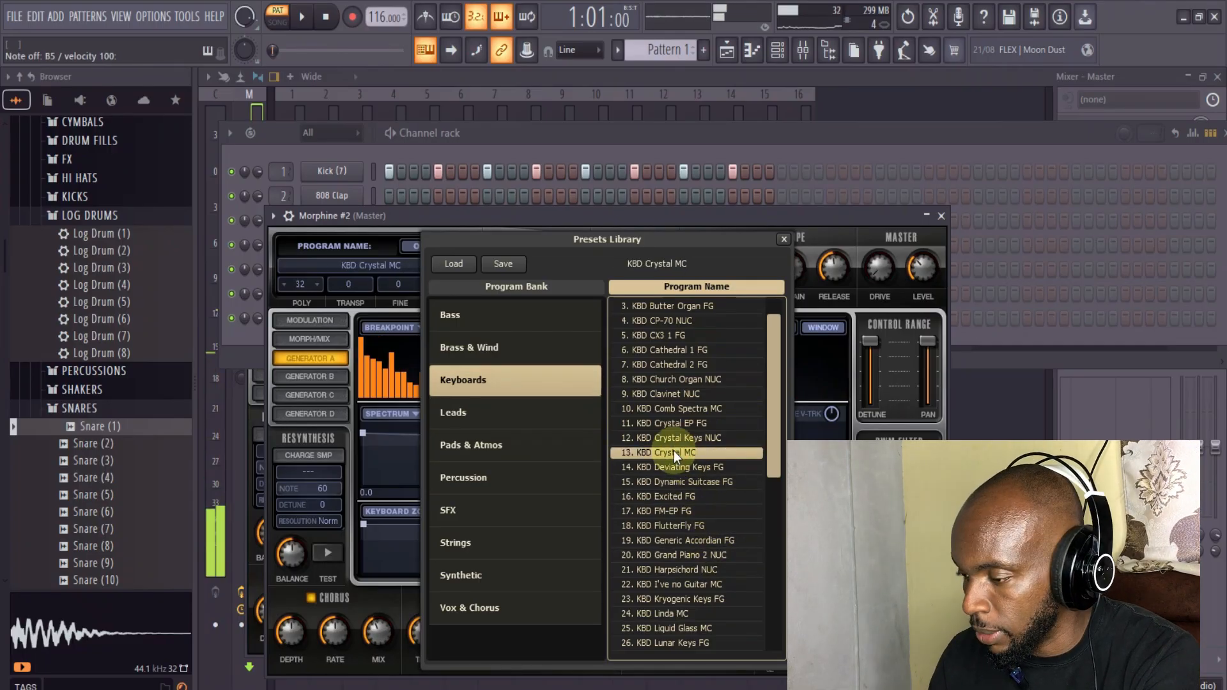
pyautogui.click(676, 440)
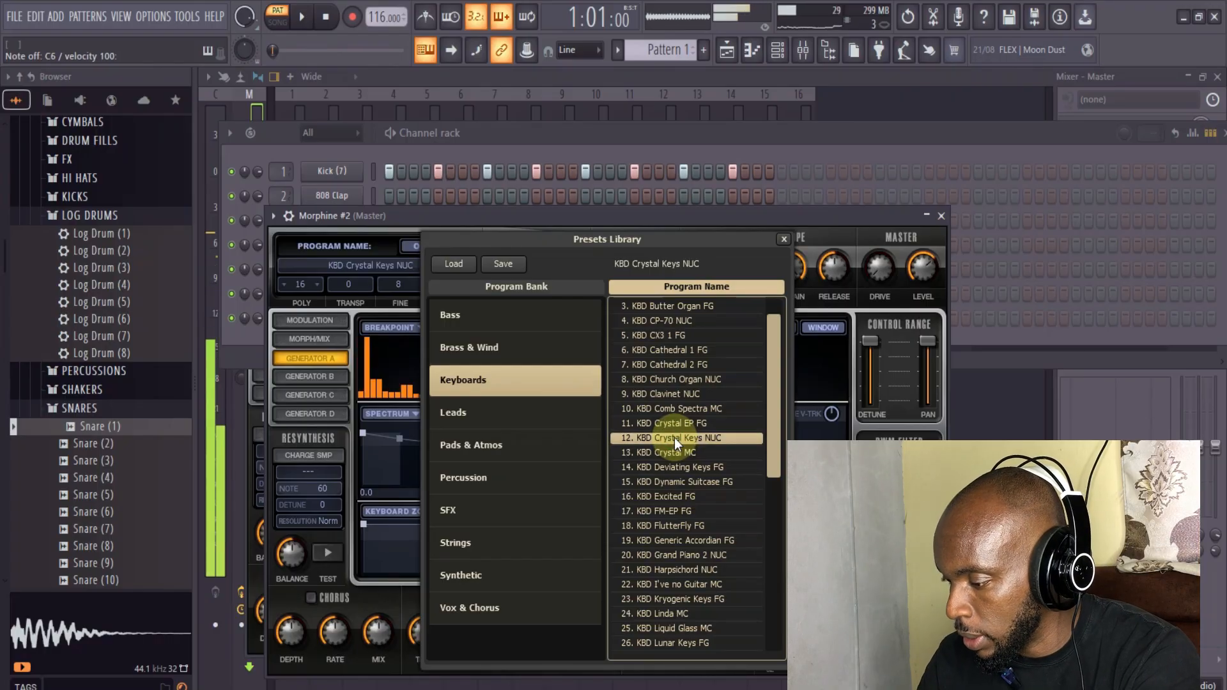
pyautogui.click(676, 425)
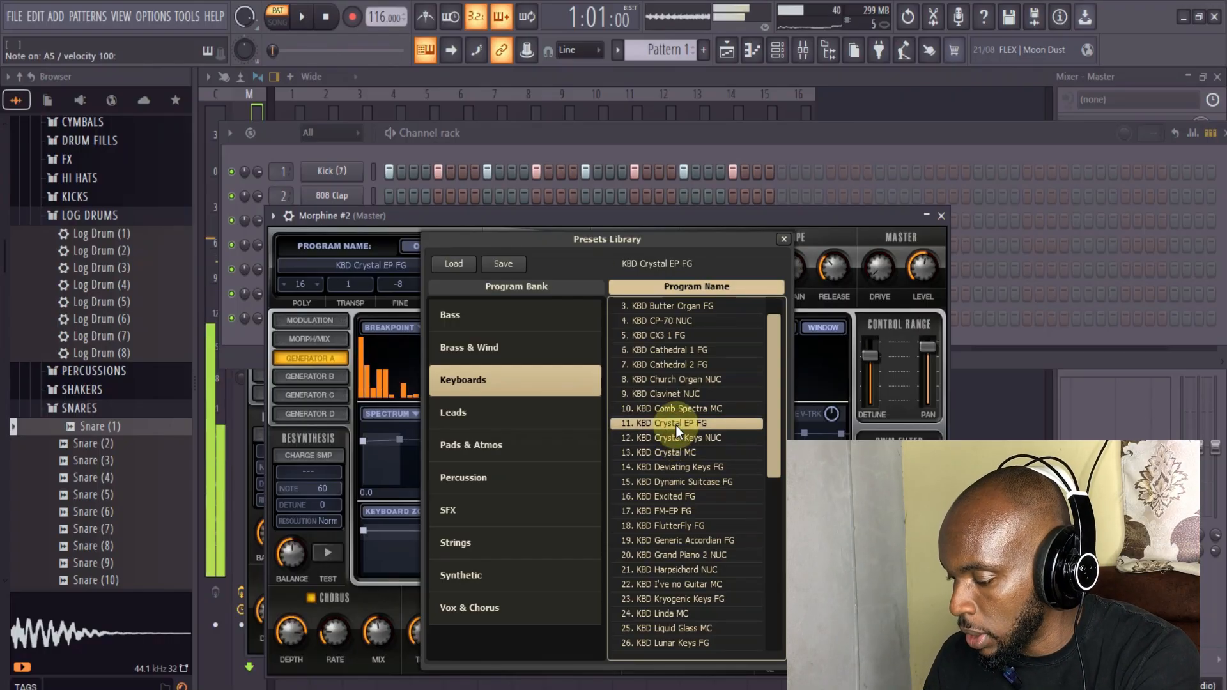
# - Rehearse the keys, record a two-bar chord progression on Morphine #2 over the drum pattern, and stop and disarm recording
pyautogui.click(681, 135)
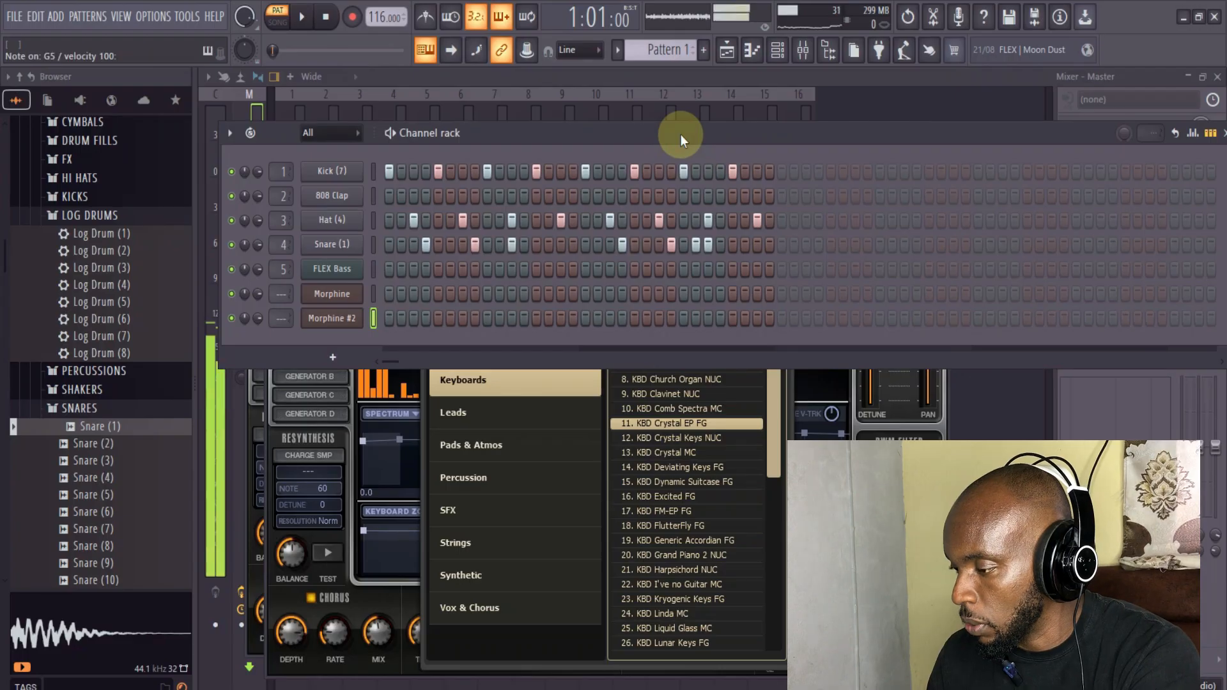
pyautogui.press('v')
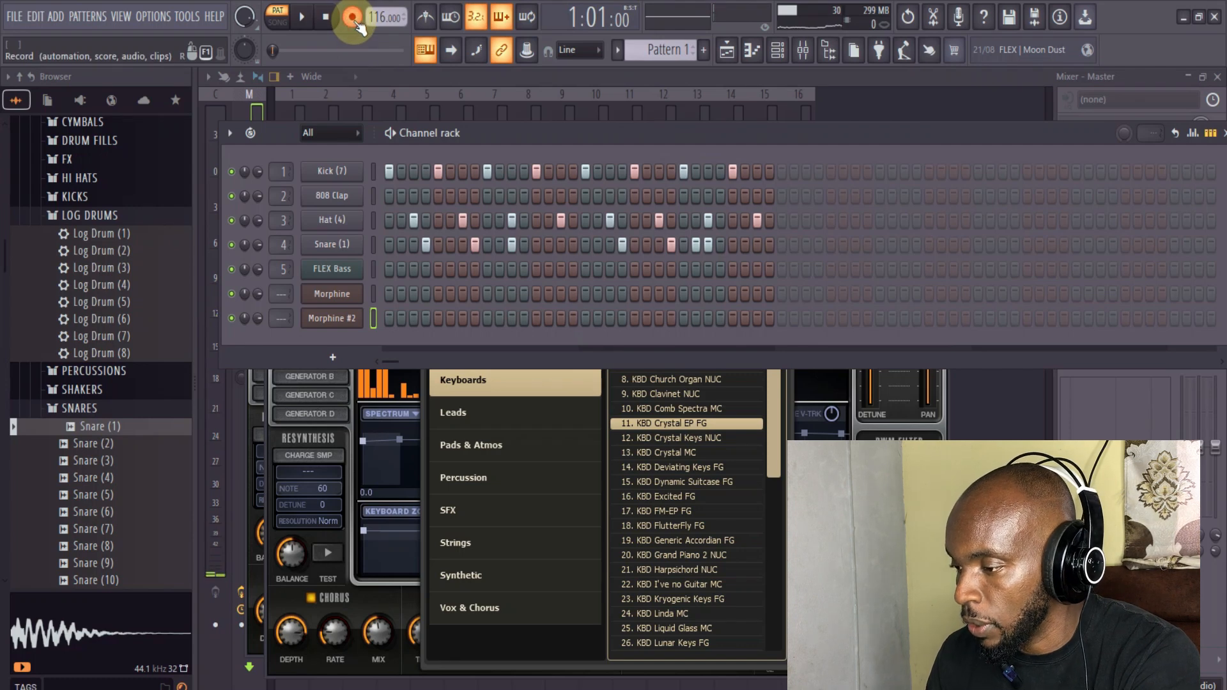
pyautogui.press('v')
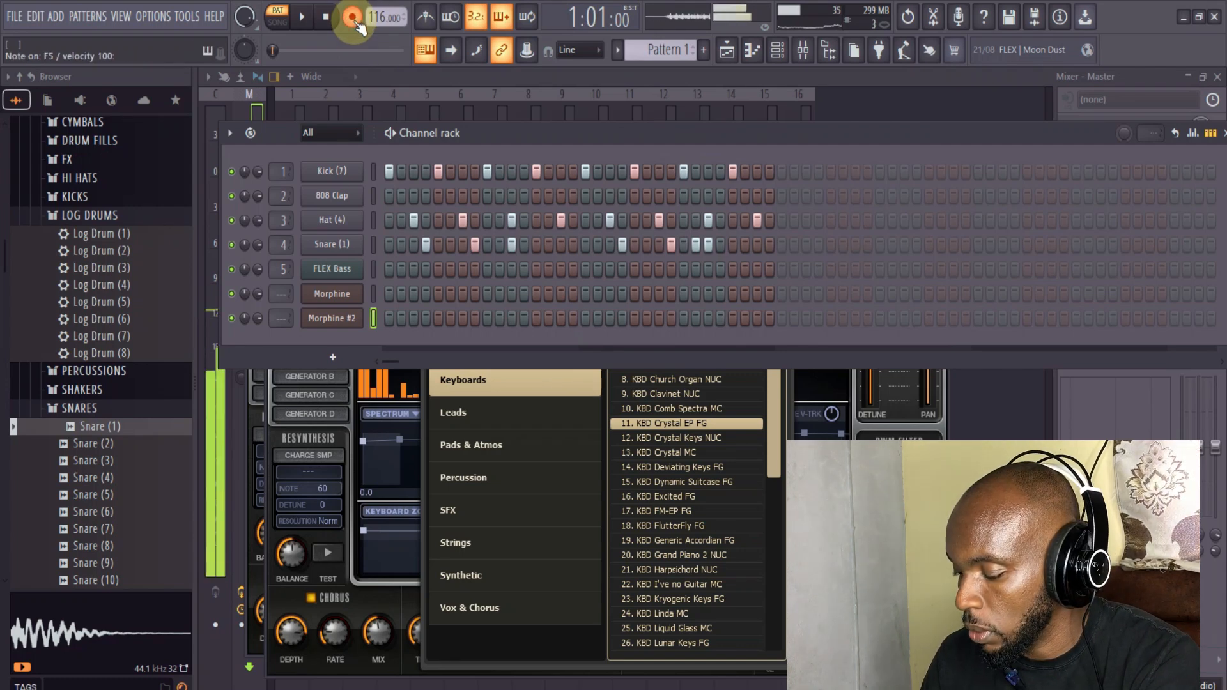
pyautogui.press('space')
pyautogui.press('space')
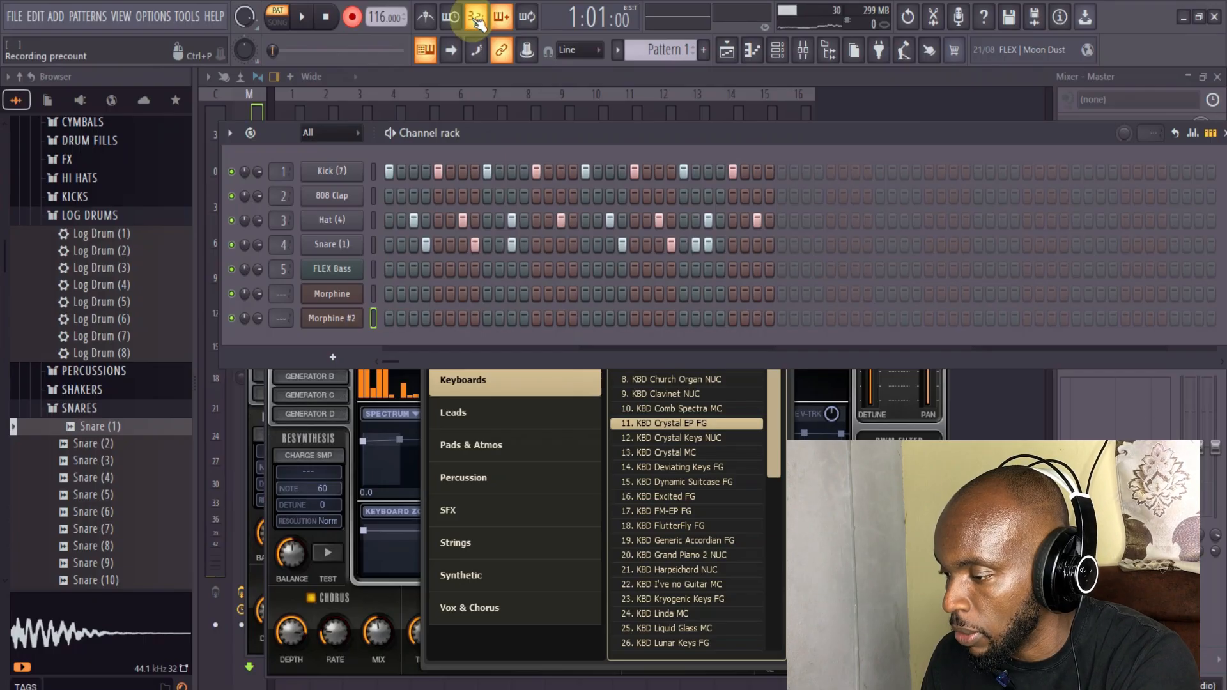
pyautogui.click(426, 18)
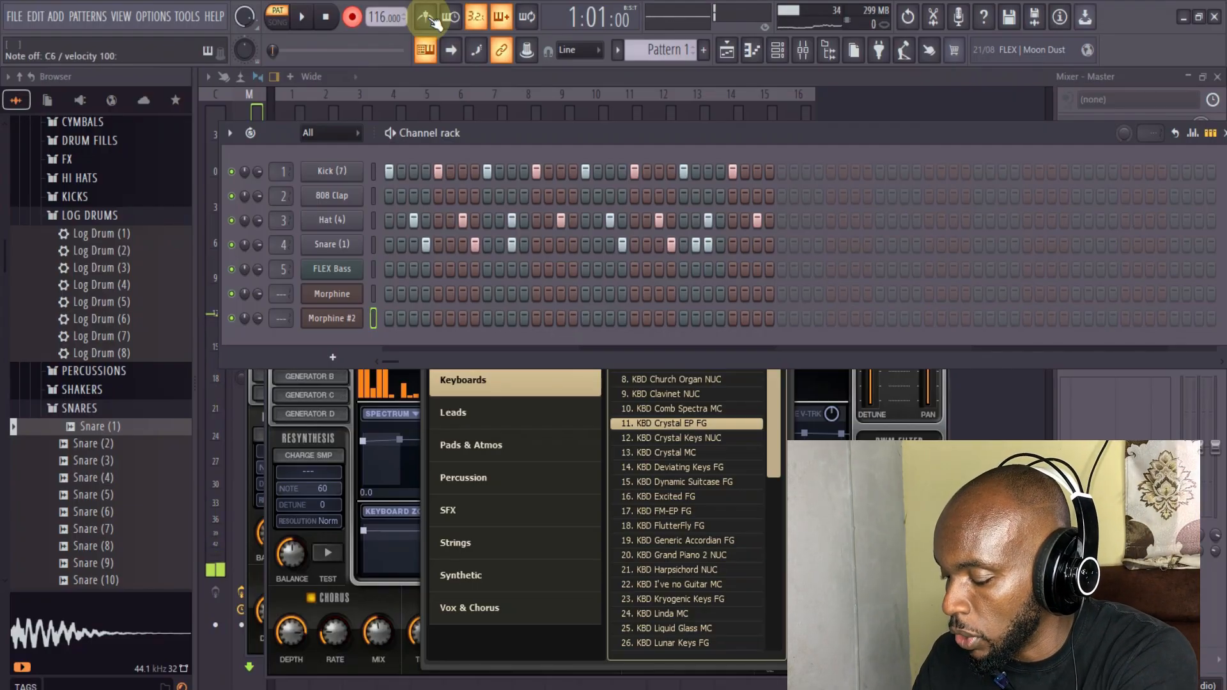
pyautogui.press('space')
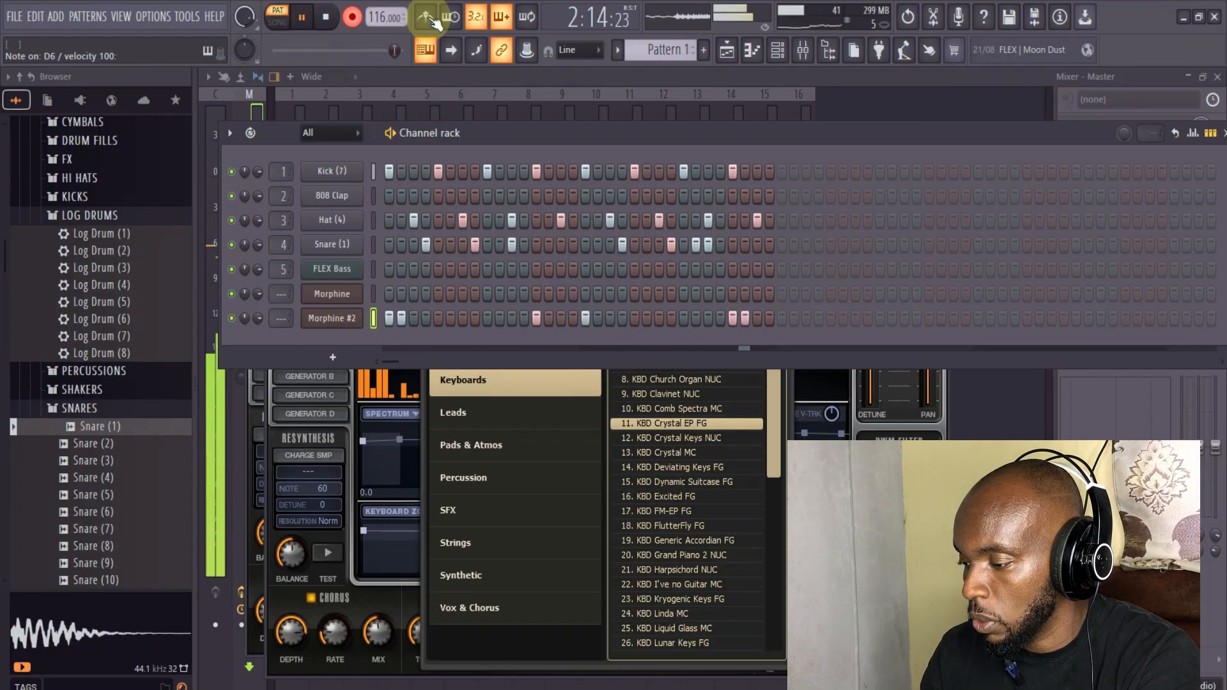
pyautogui.press('space')
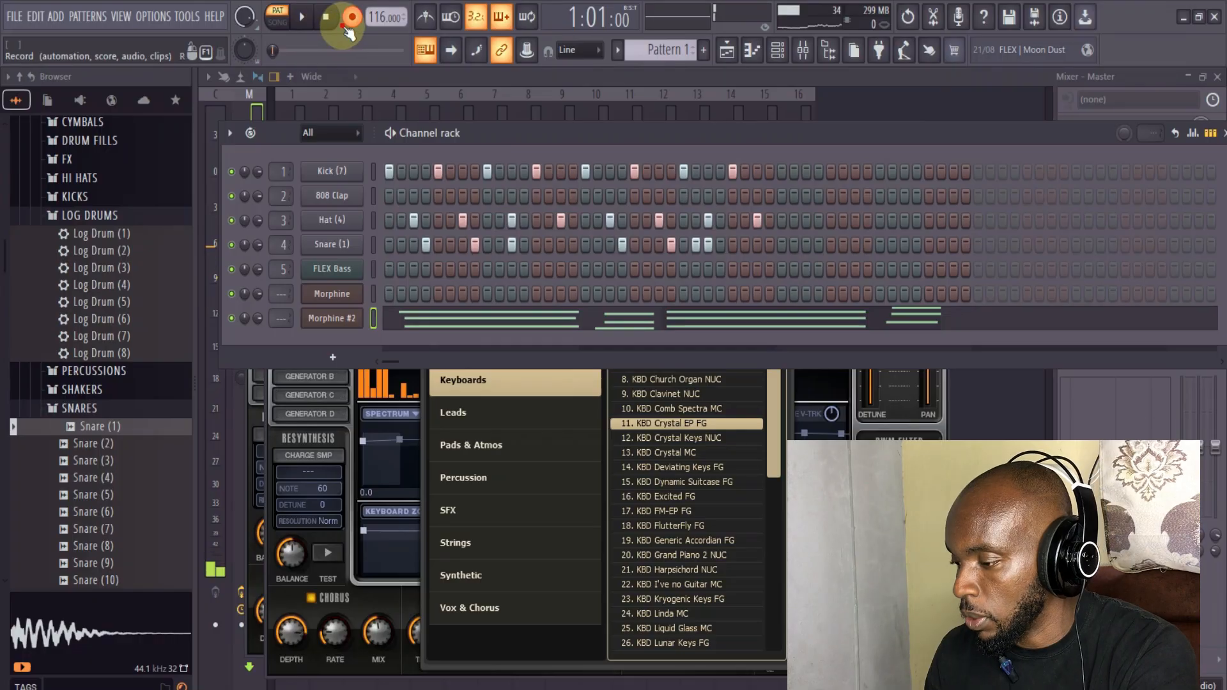
# - Open the Morphine #2 recording in the piano roll, select all its notes and quantize them with snapping set to Step
pyautogui.click(465, 319)
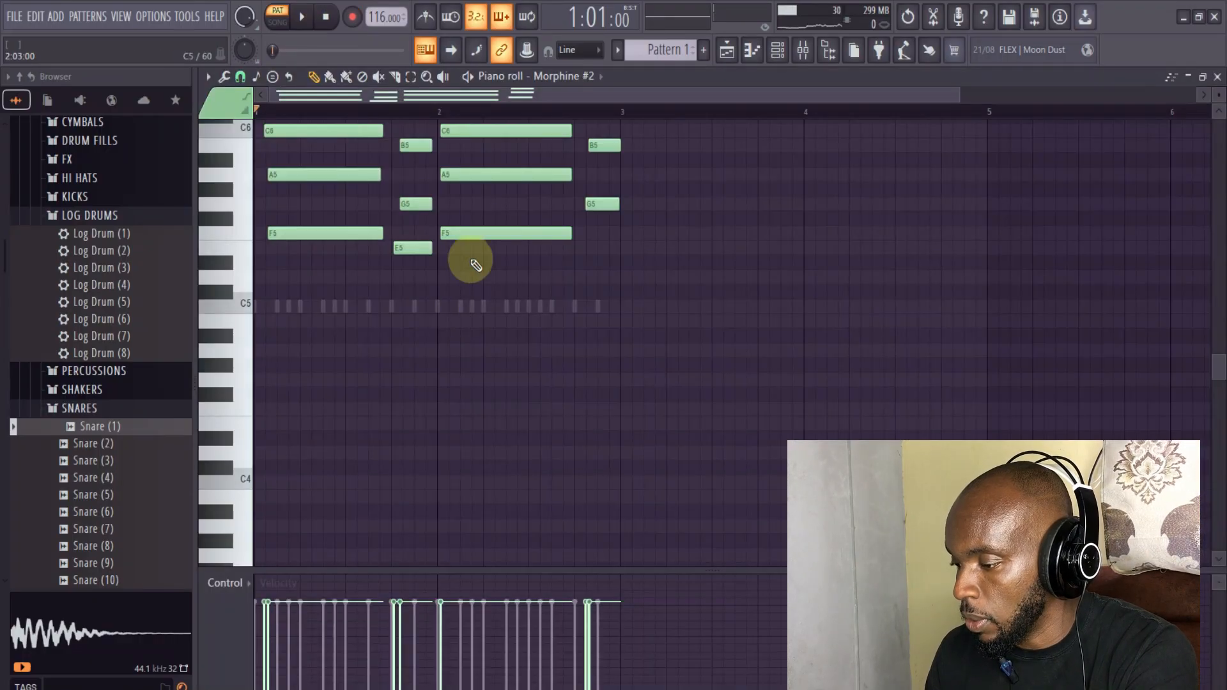
pyautogui.moveTo(1217, 361); pyautogui.dragTo(1218, 325)
pyautogui.moveTo(663, 211); pyautogui.dragTo(327, 378)
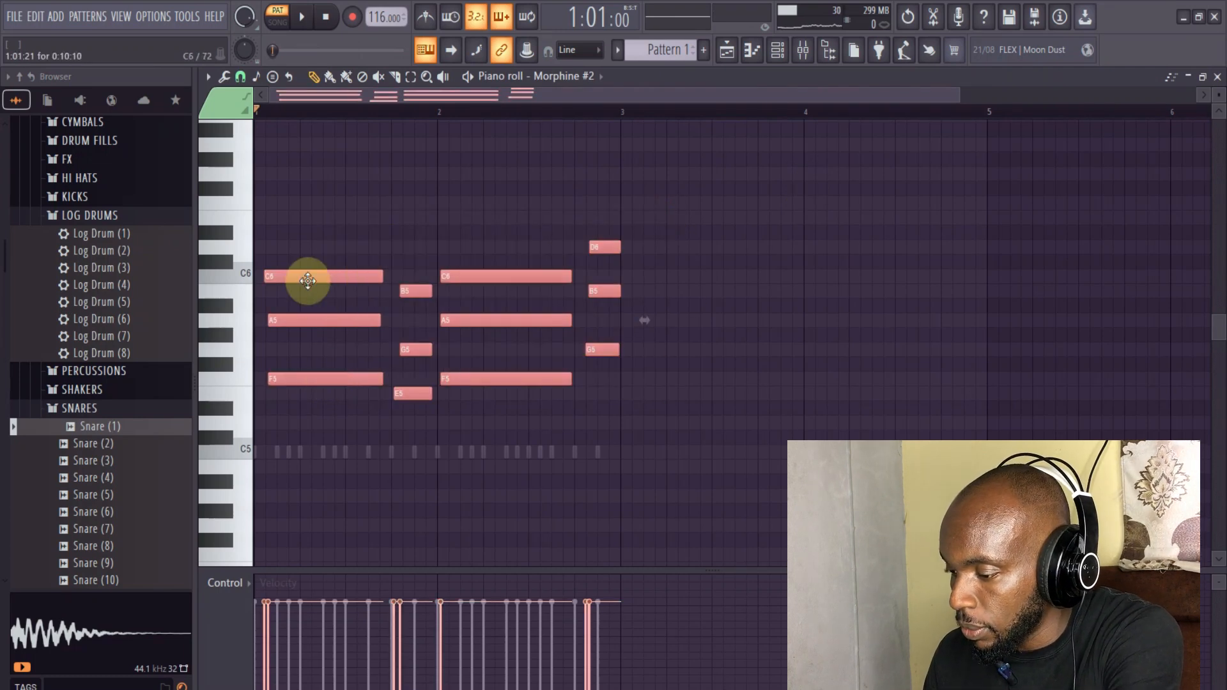
pyautogui.click(238, 78)
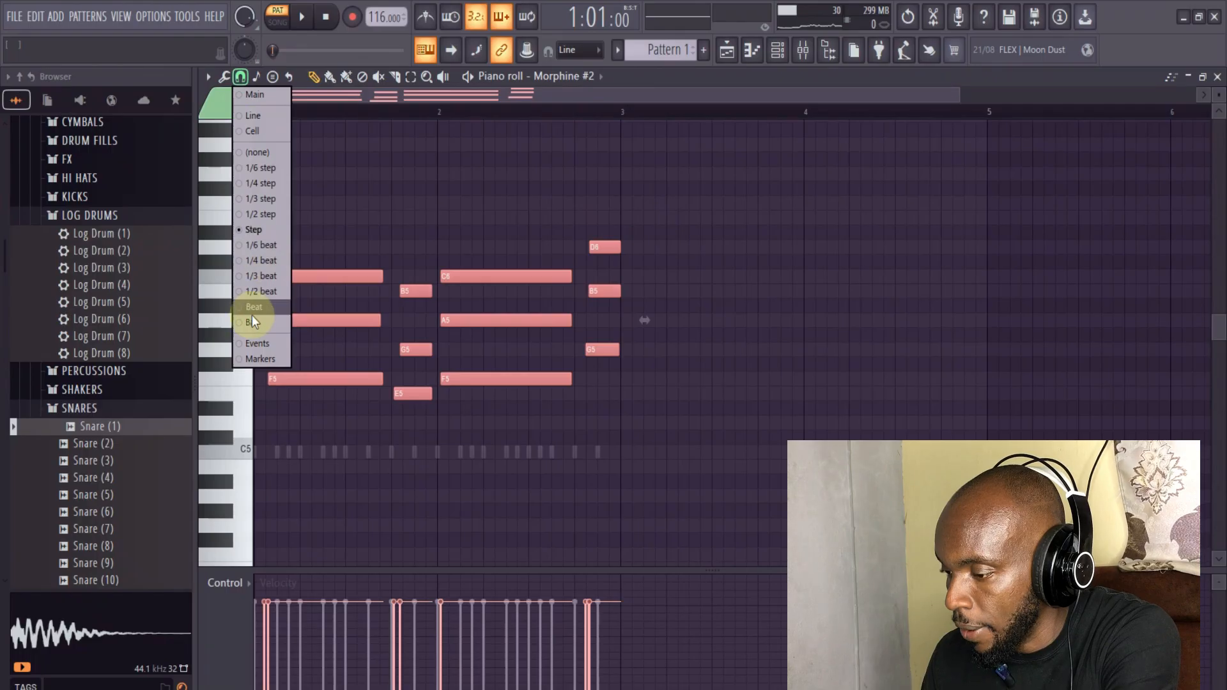
pyautogui.click(266, 228)
pyautogui.hotkey('ctrl', 'q')
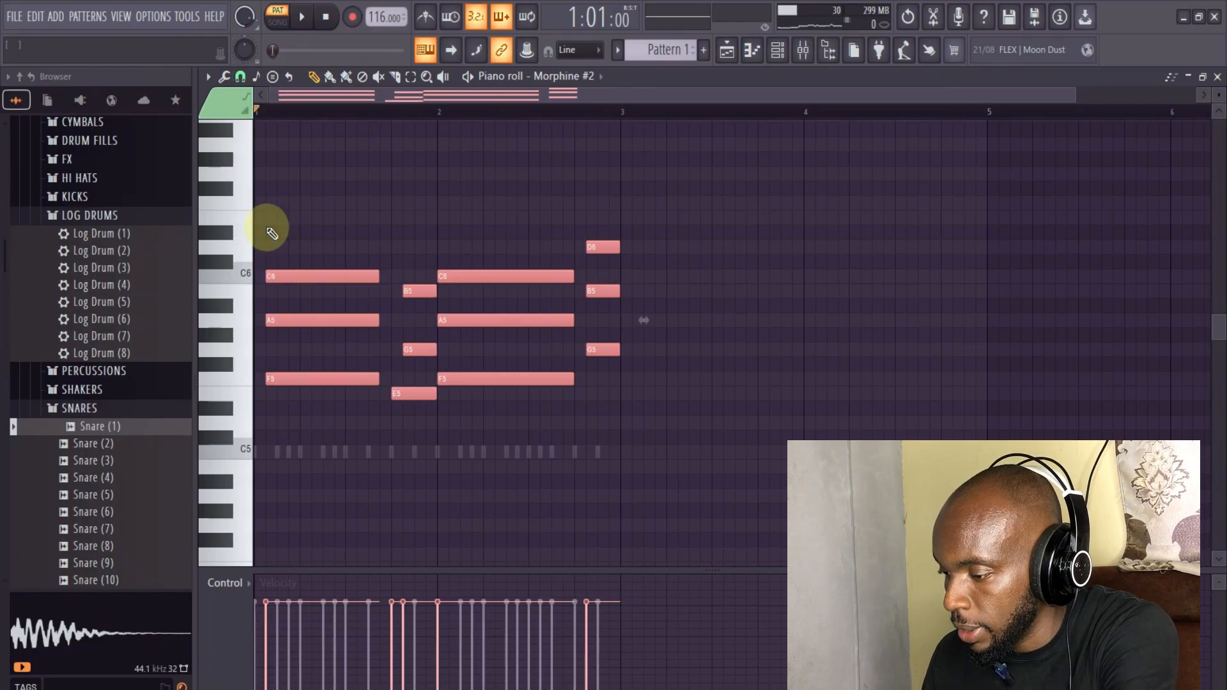
# - Move the first chord to the start of bar 1, shift the second chord's upper notes and the last chord one step earlier, and audition the pattern
pyautogui.click(309, 238)
pyautogui.moveTo(309, 232); pyautogui.dragTo(307, 376)
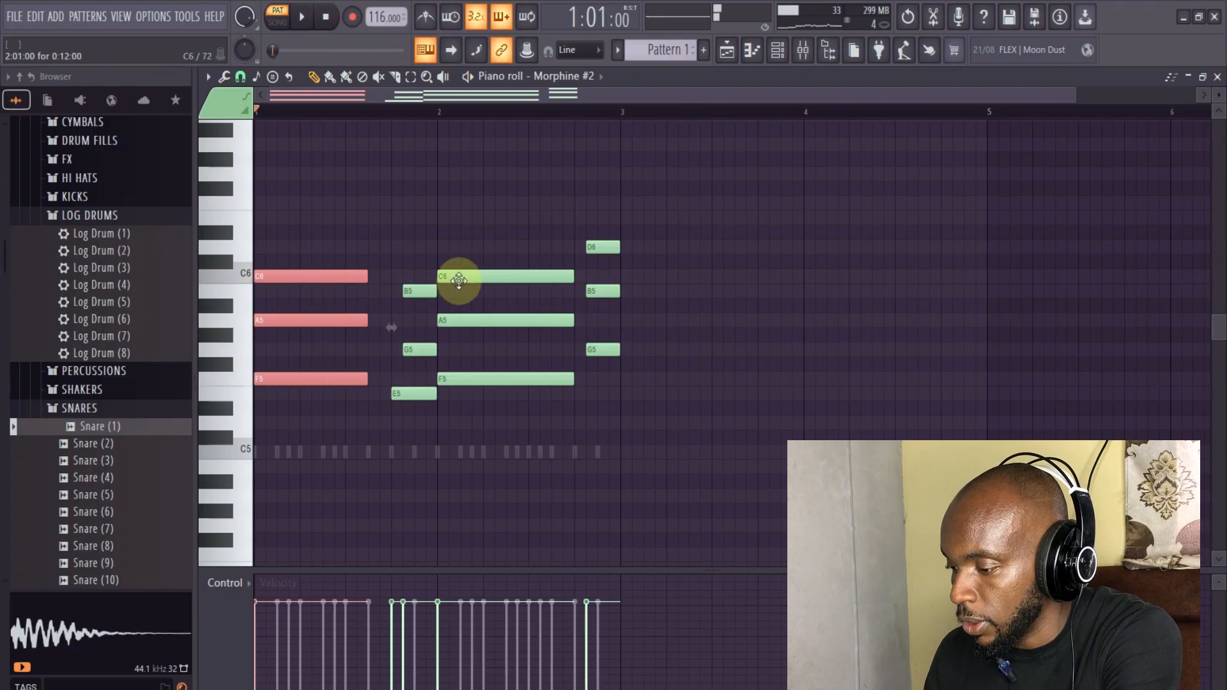
pyautogui.moveTo(419, 256); pyautogui.dragTo(414, 350)
pyautogui.press('space')
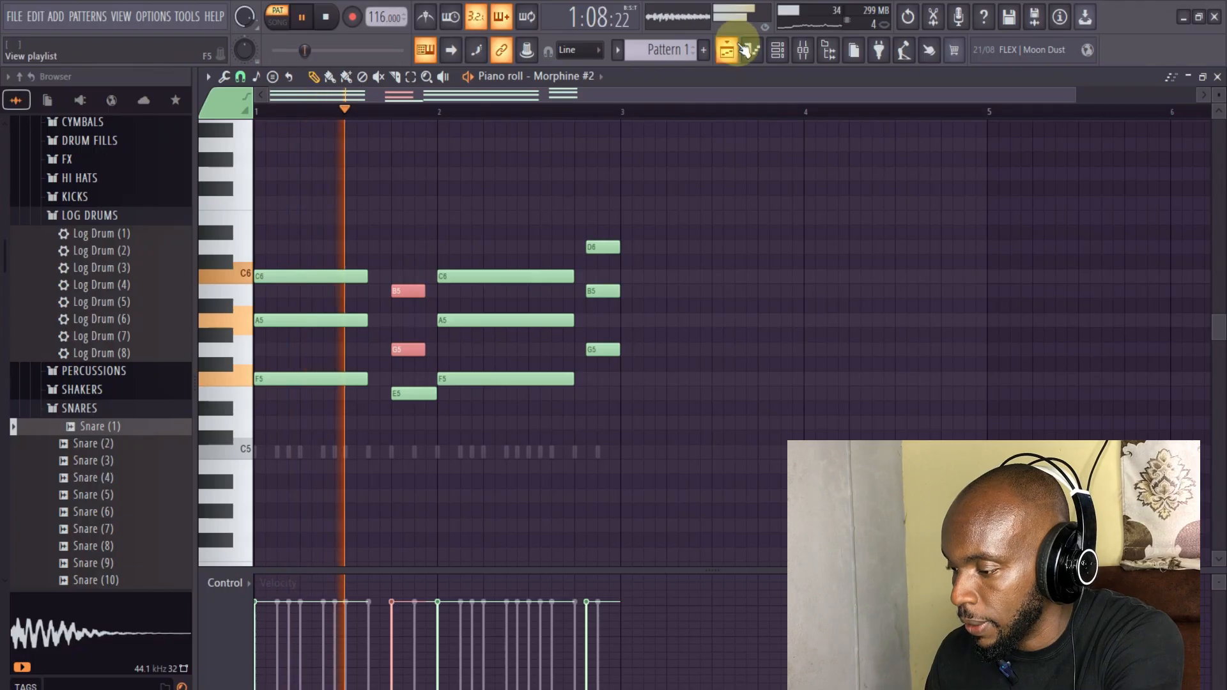
pyautogui.moveTo(602, 247); pyautogui.dragTo(591, 351)
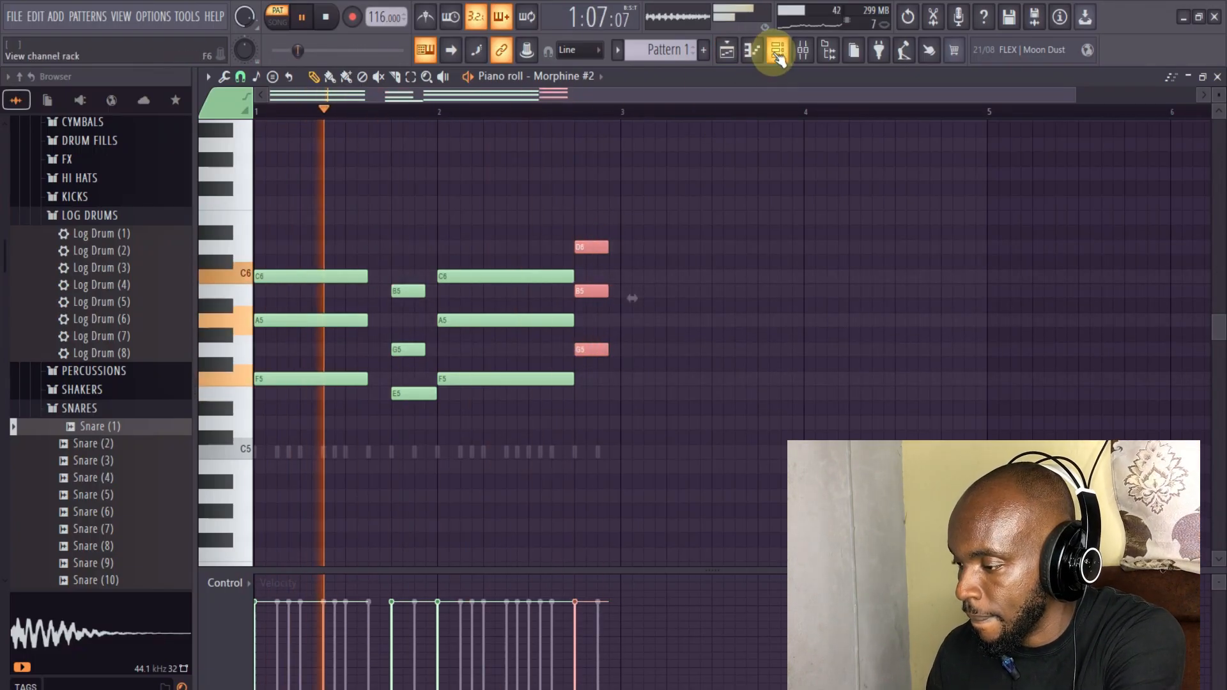
pyautogui.click(751, 51)
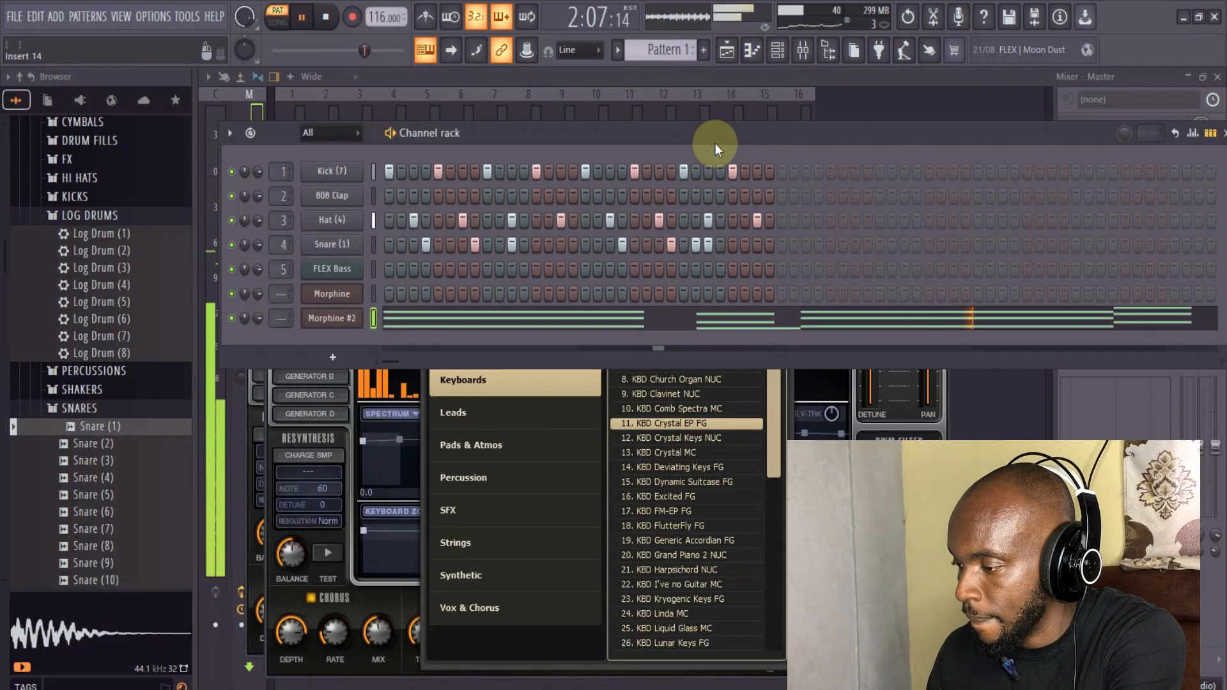
pyautogui.press('space')
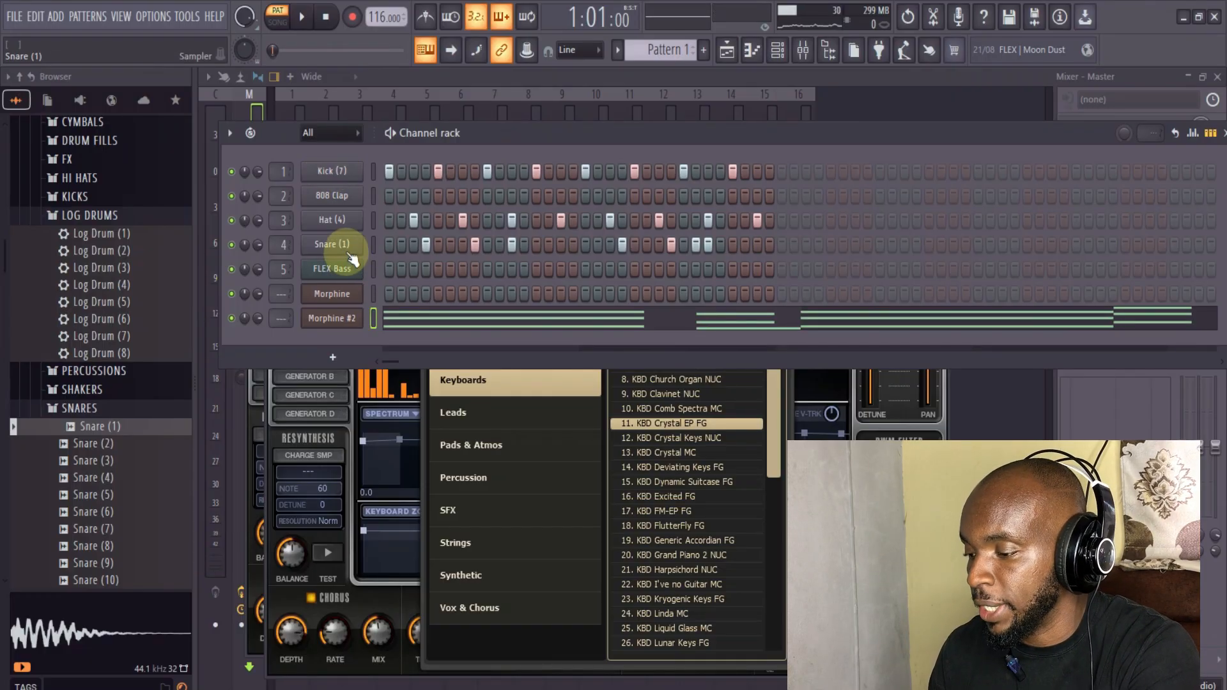
# - Open the Kick (7) channel in the piano roll and try adding an extra C5 note just before the third kick
pyautogui.rightClick(331, 173)
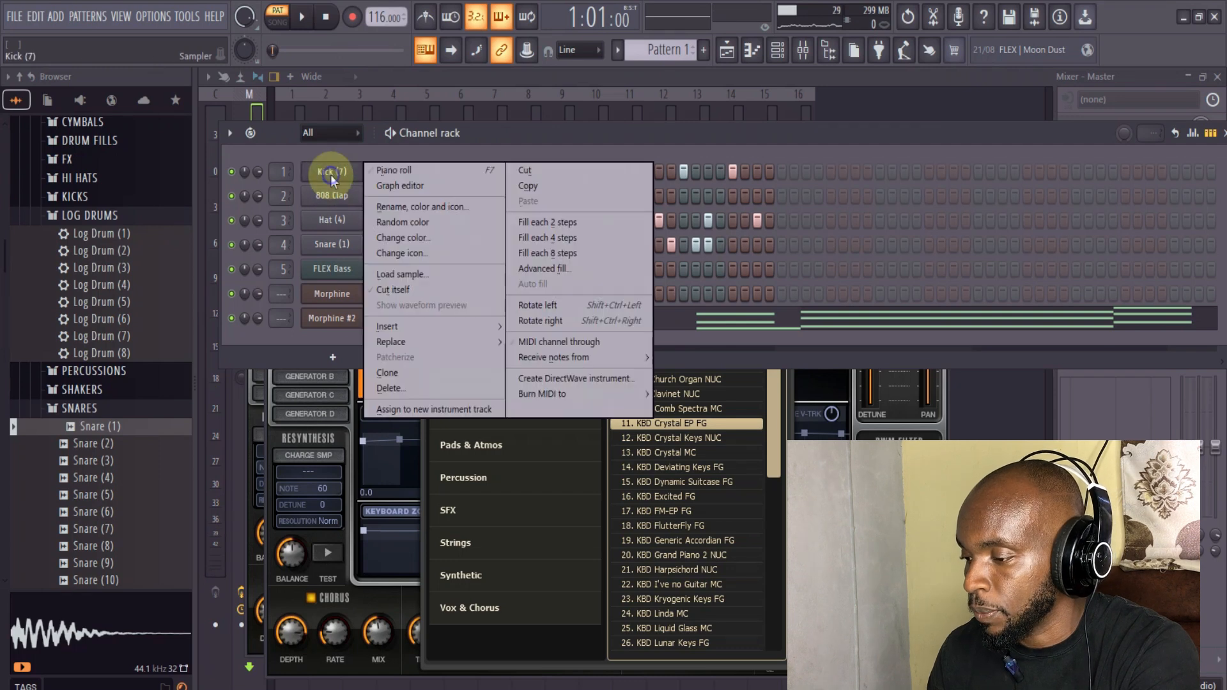
pyautogui.click(392, 170)
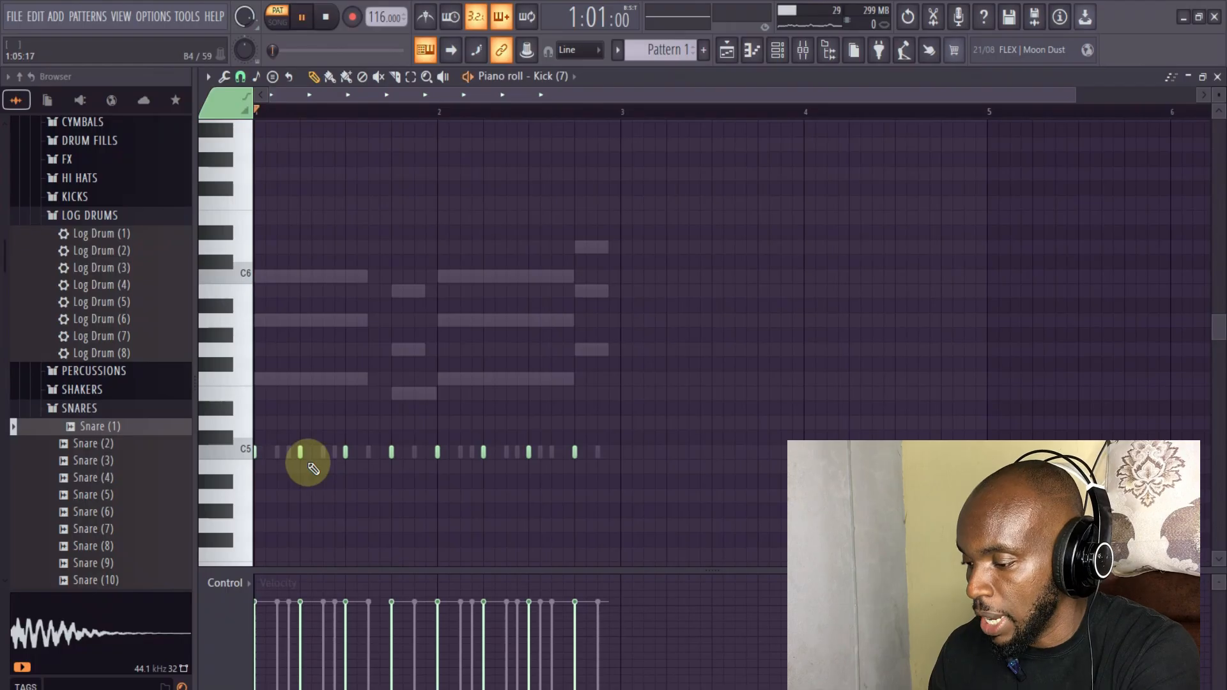
pyautogui.click(337, 454)
pyautogui.press('space')
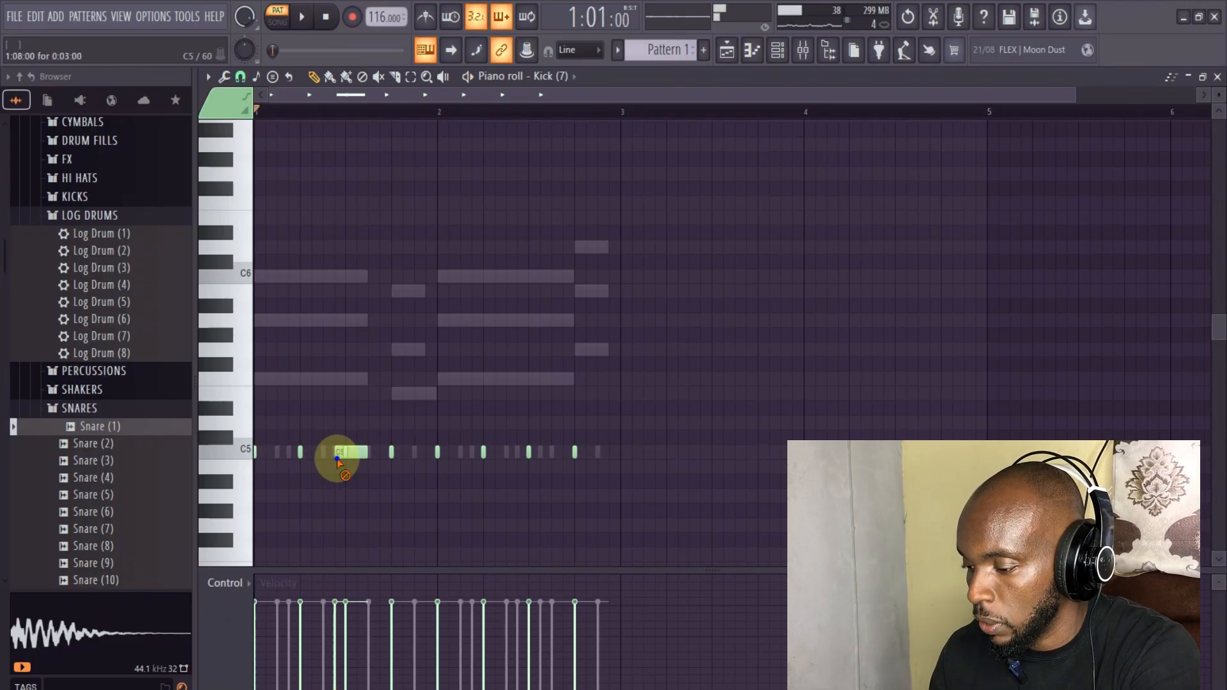
# - Return to the channel rack and cut all of the Kick (7) channel's steps
pyautogui.click(777, 50)
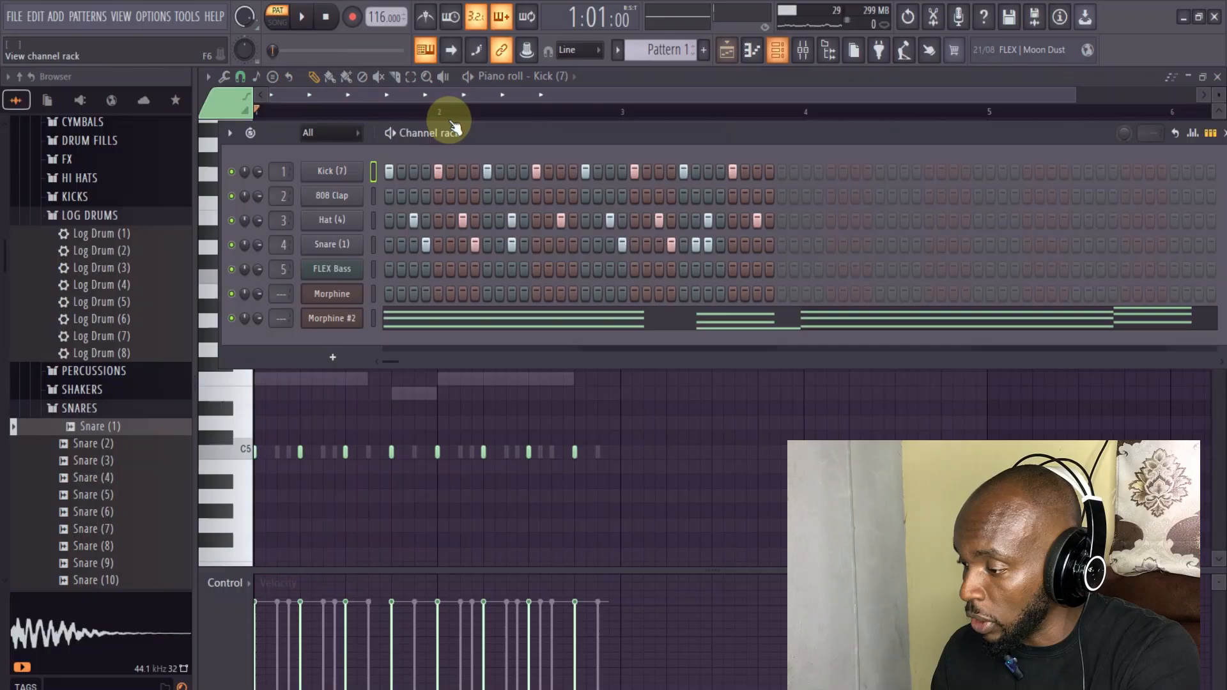
pyautogui.rightClick(348, 176)
pyautogui.click(538, 170)
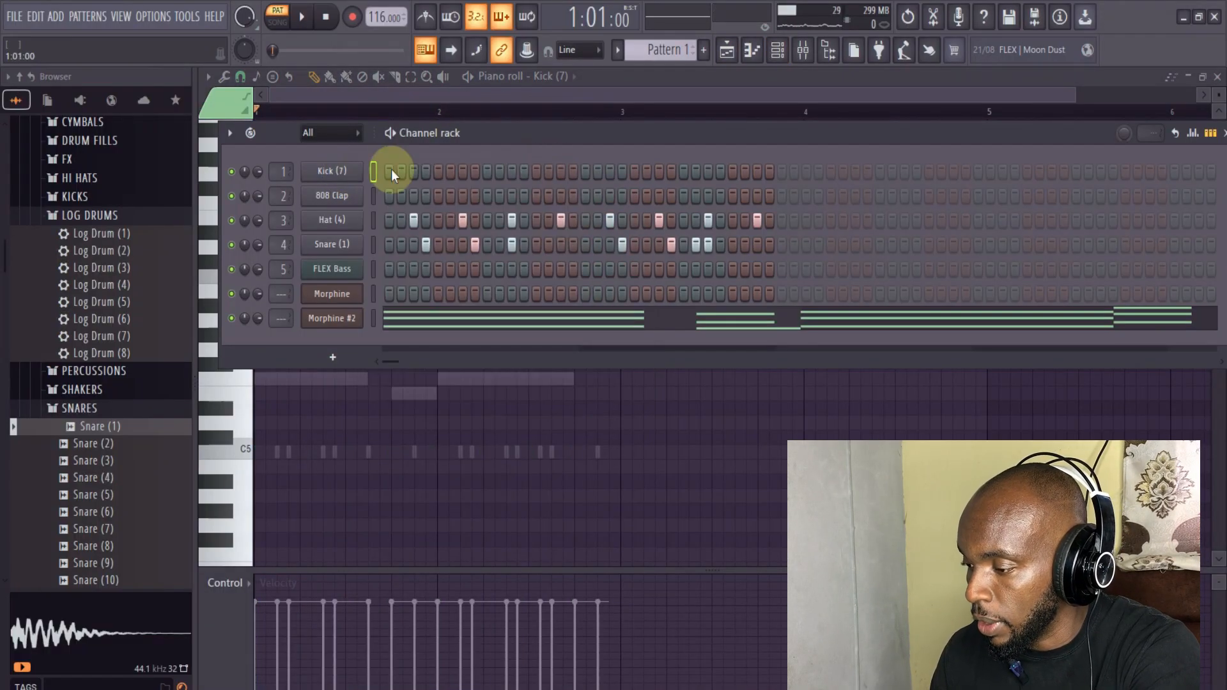
# - Open the Kick (7) channel in the piano roll and place a C5 note at the start of bar 1
pyautogui.rightClick(358, 176)
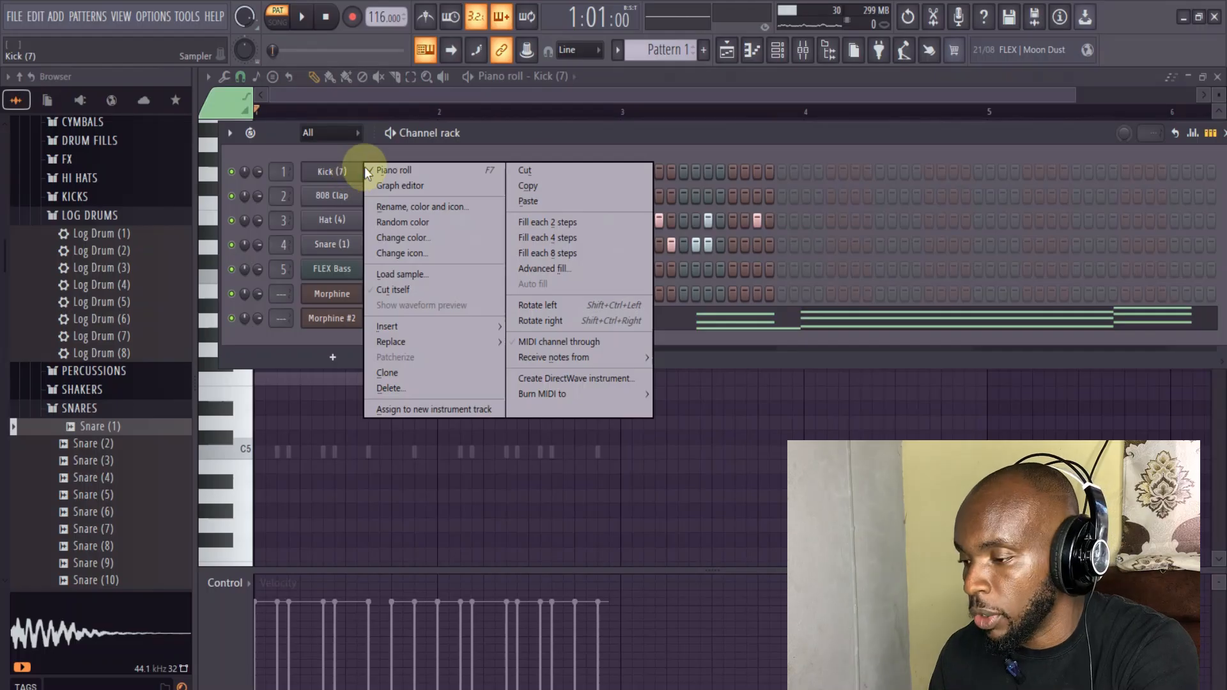
pyautogui.click(382, 177)
pyautogui.rightClick(342, 170)
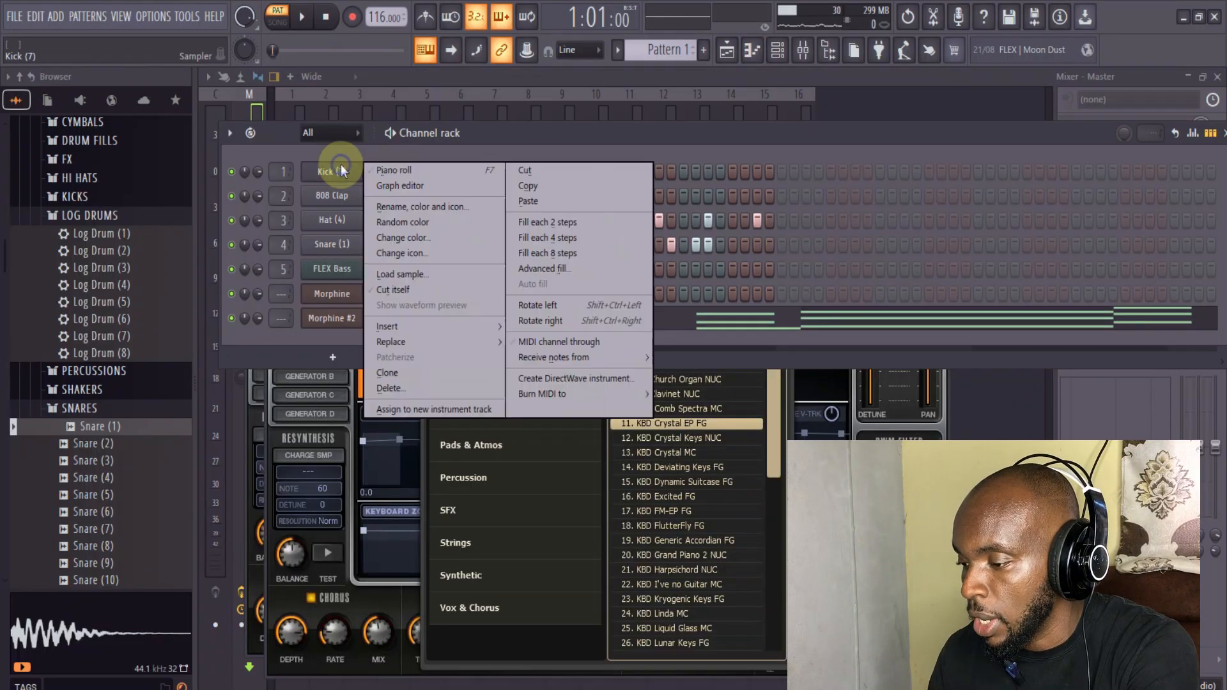
pyautogui.click(388, 170)
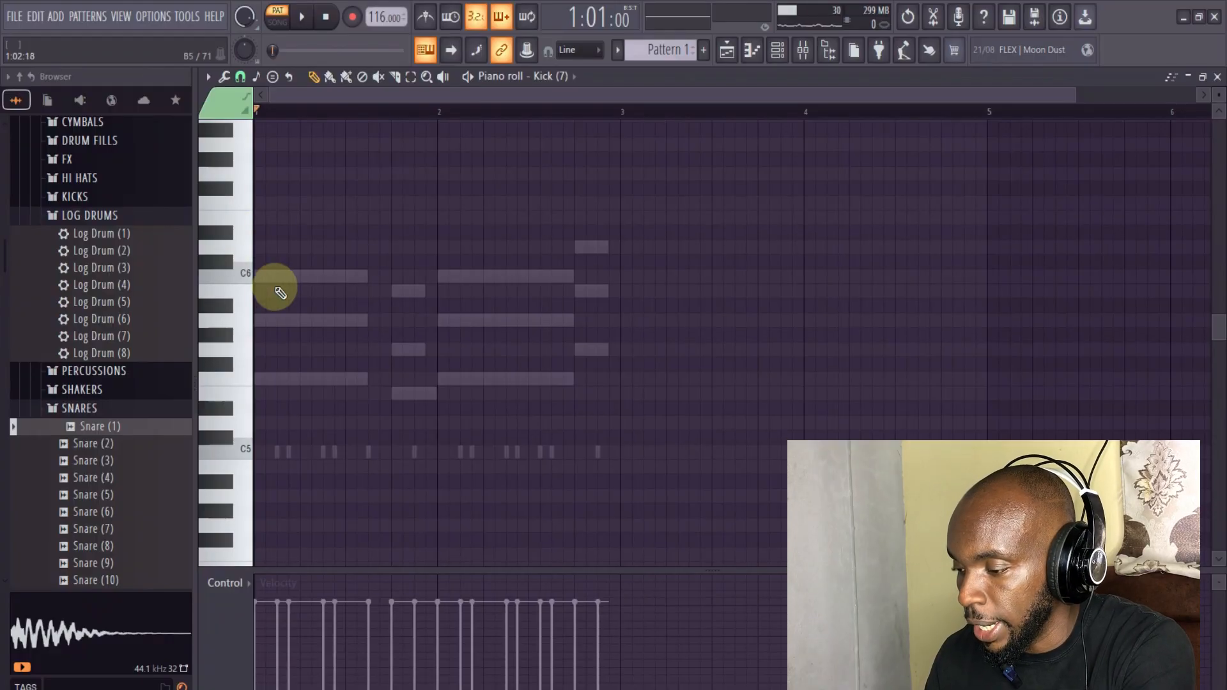
pyautogui.click(283, 436)
pyautogui.moveTo(264, 455); pyautogui.dragTo(256, 457)
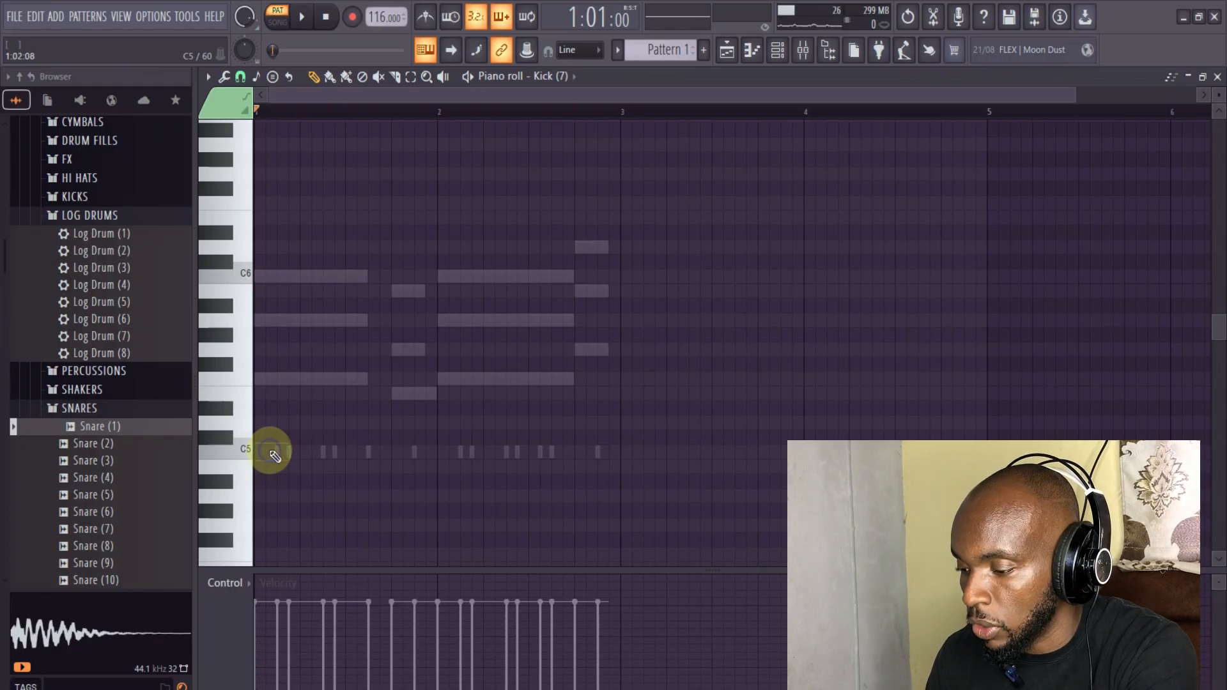
pyautogui.click(270, 455)
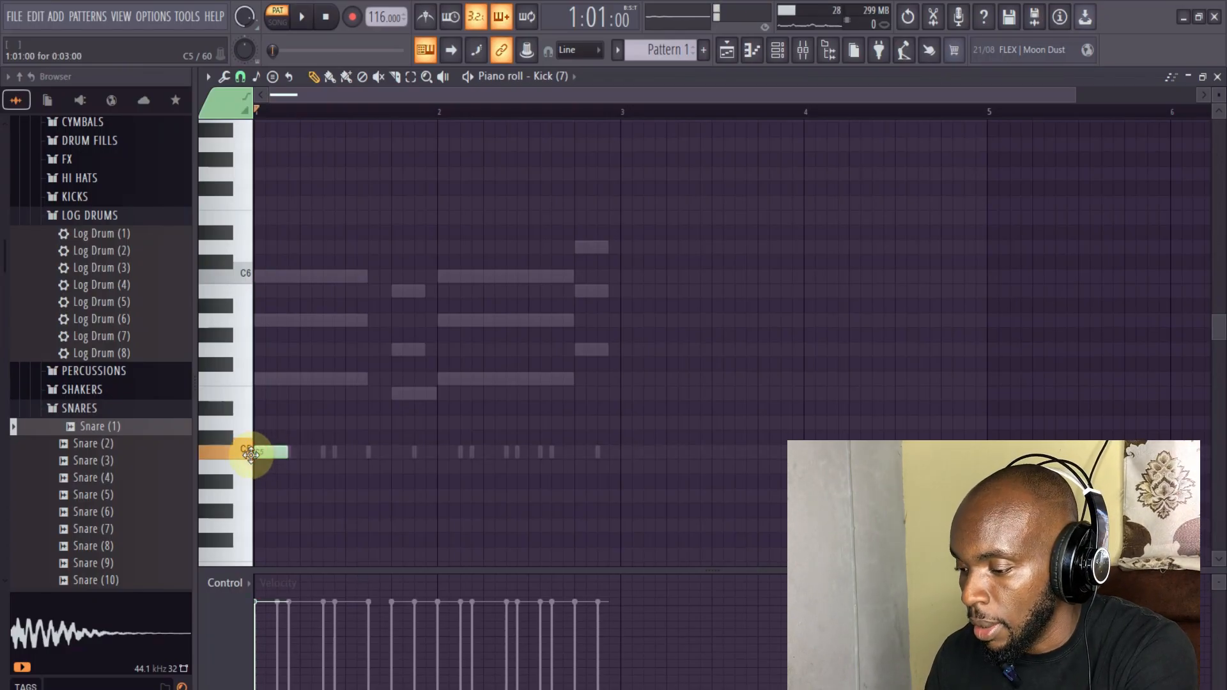
# - Add C5 kick notes on all the remaining beats of bars 1 and 2 while the pattern plays
pyautogui.press('space')
pyautogui.click(305, 453)
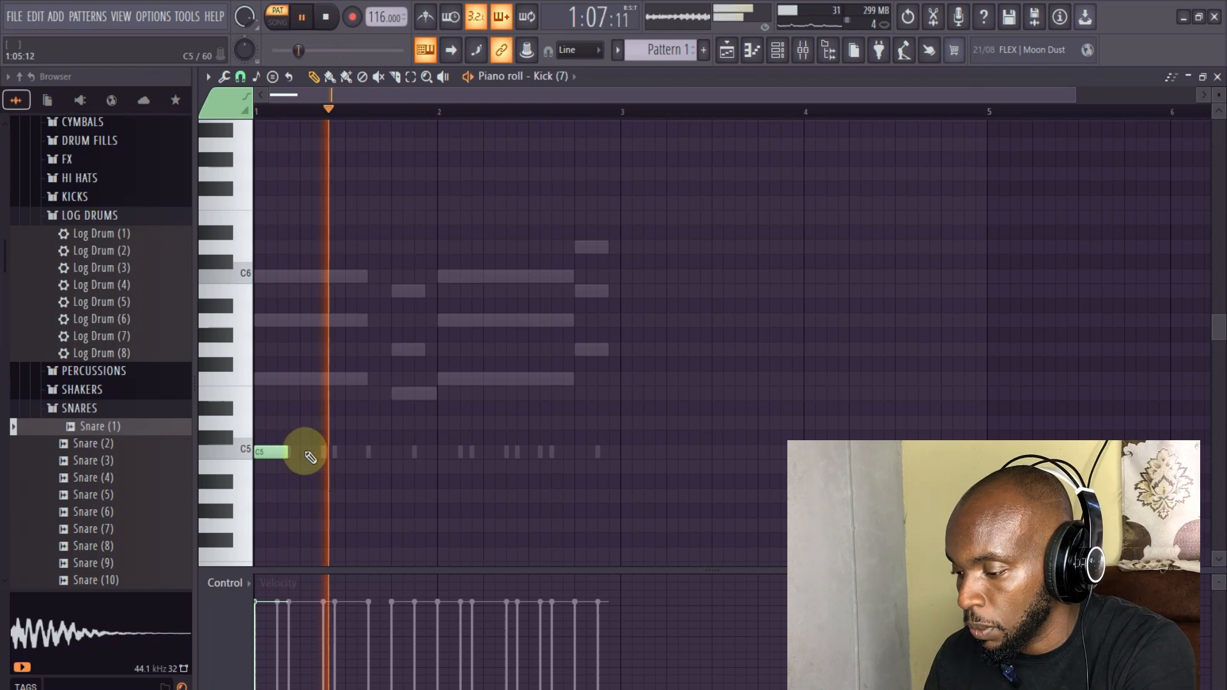
pyautogui.click(349, 452)
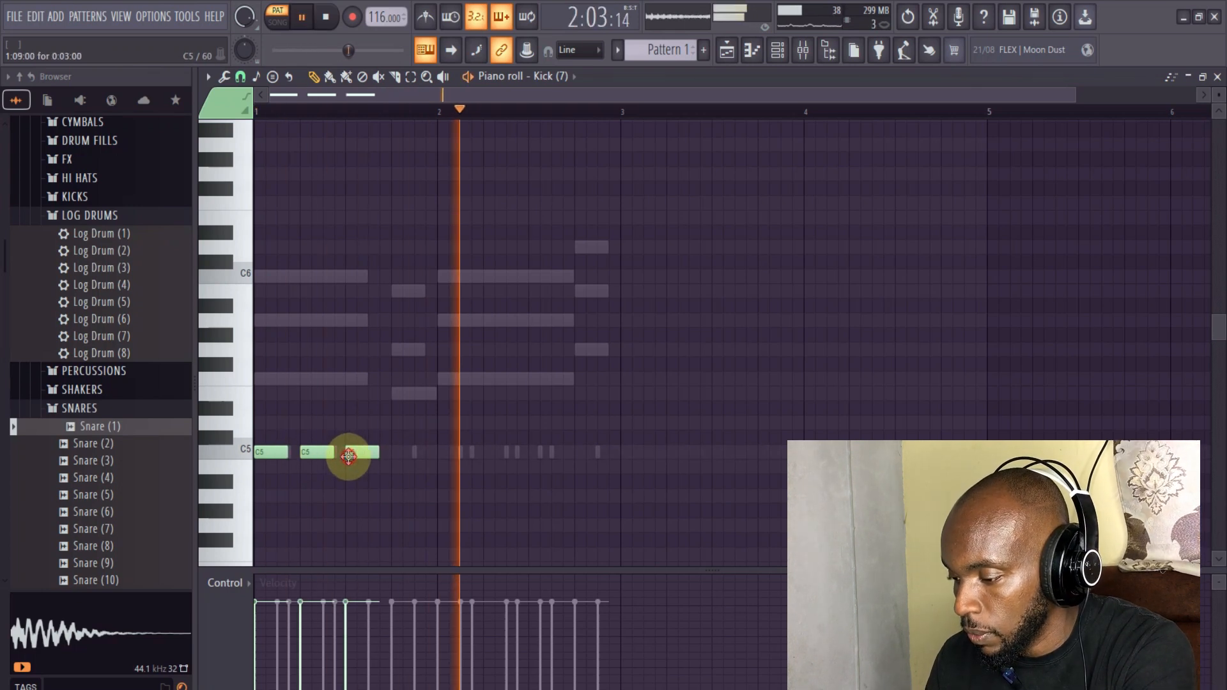
pyautogui.click(395, 453)
pyautogui.click(474, 454)
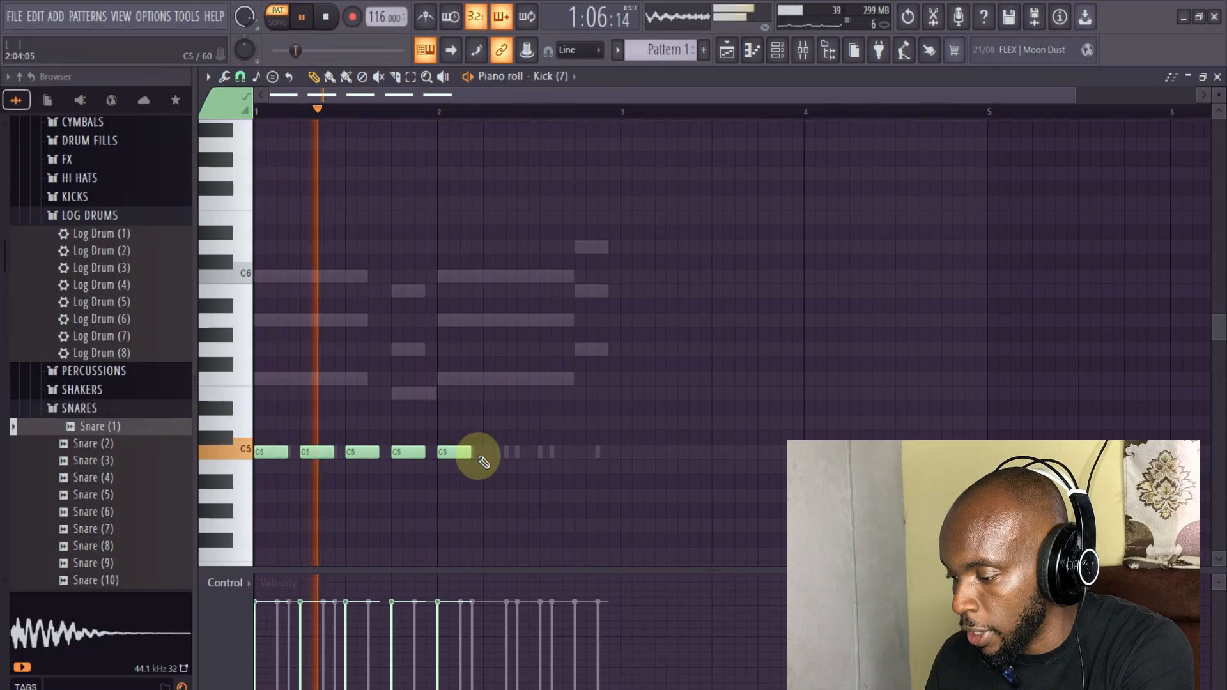
pyautogui.click(508, 455)
pyautogui.click(544, 453)
pyautogui.click(579, 453)
pyautogui.press('space')
# - Open the Morphine #2 channel in the piano roll and delete all its recorded chord notes
pyautogui.click(751, 51)
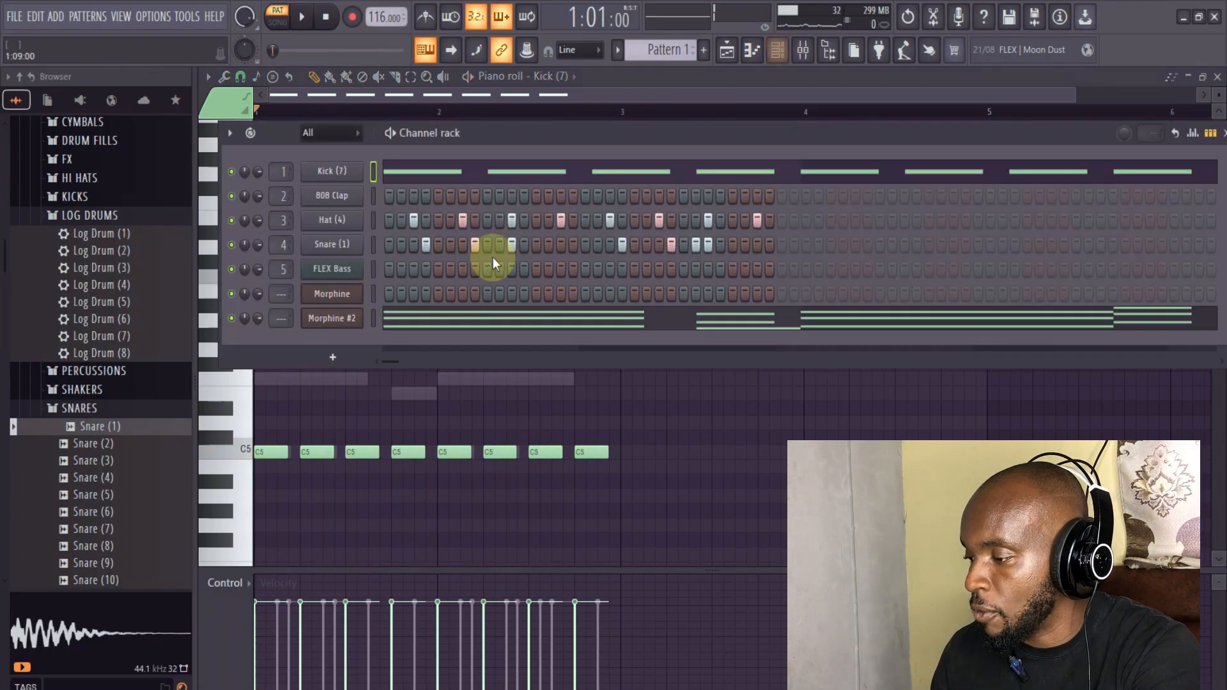
pyautogui.click(401, 323)
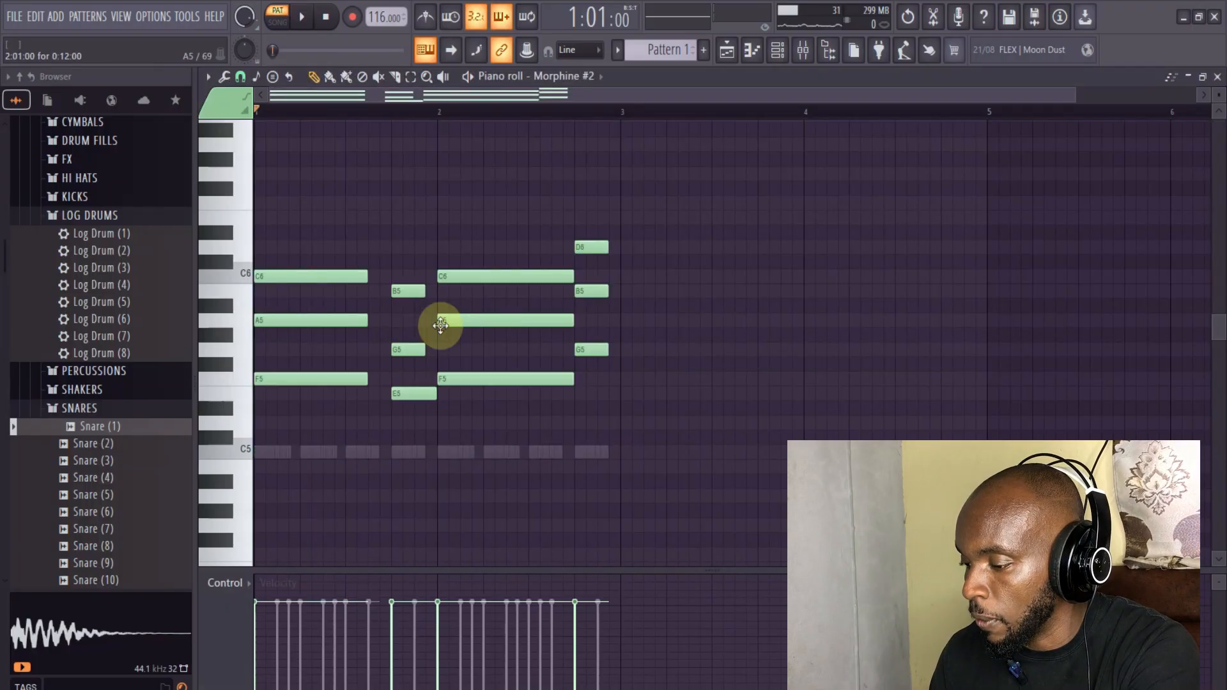
pyautogui.hotkey('ctrl', 'a')
pyautogui.press('Delete')
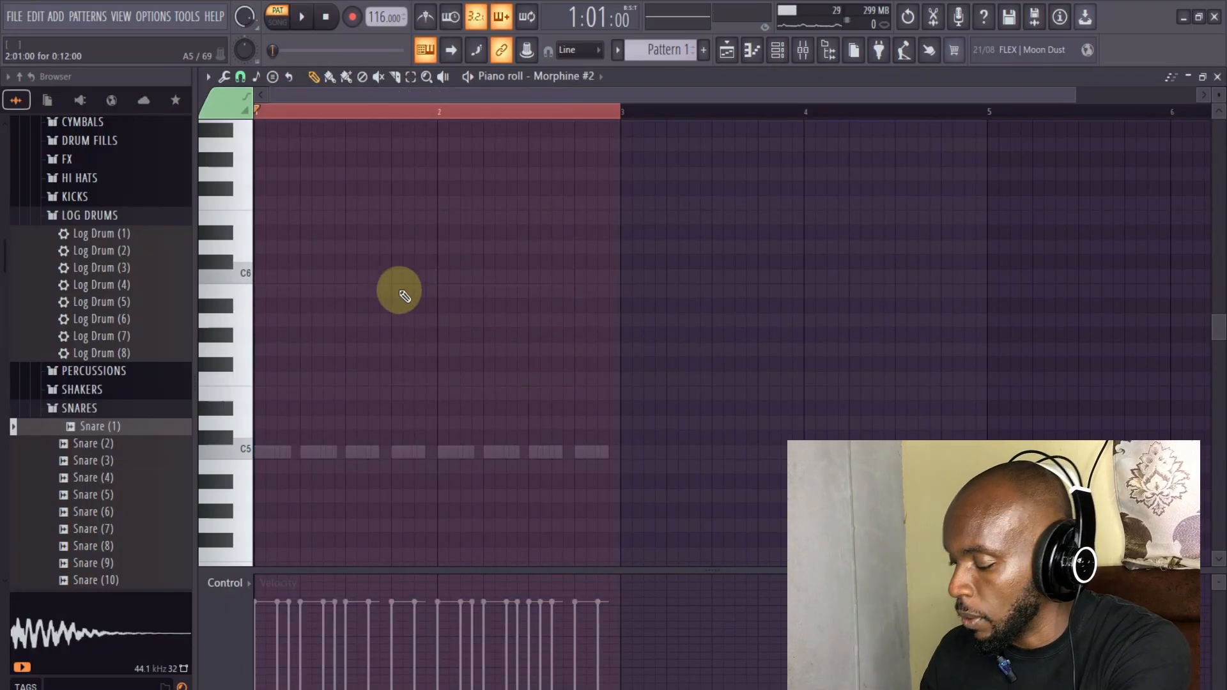
pyautogui.click(272, 292)
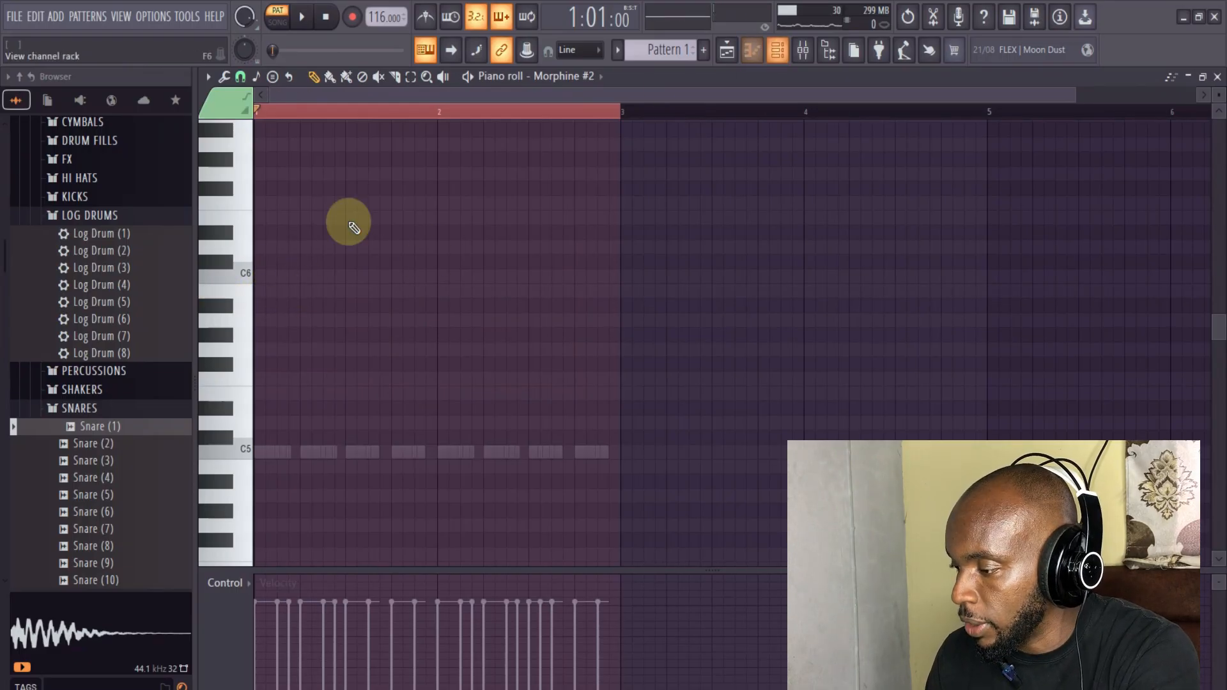
# - Reopen Morphine #2 in the piano roll, build a 12-step D5, F5 and A5 chord at the start of bar 1, and audition it
pyautogui.click(777, 50)
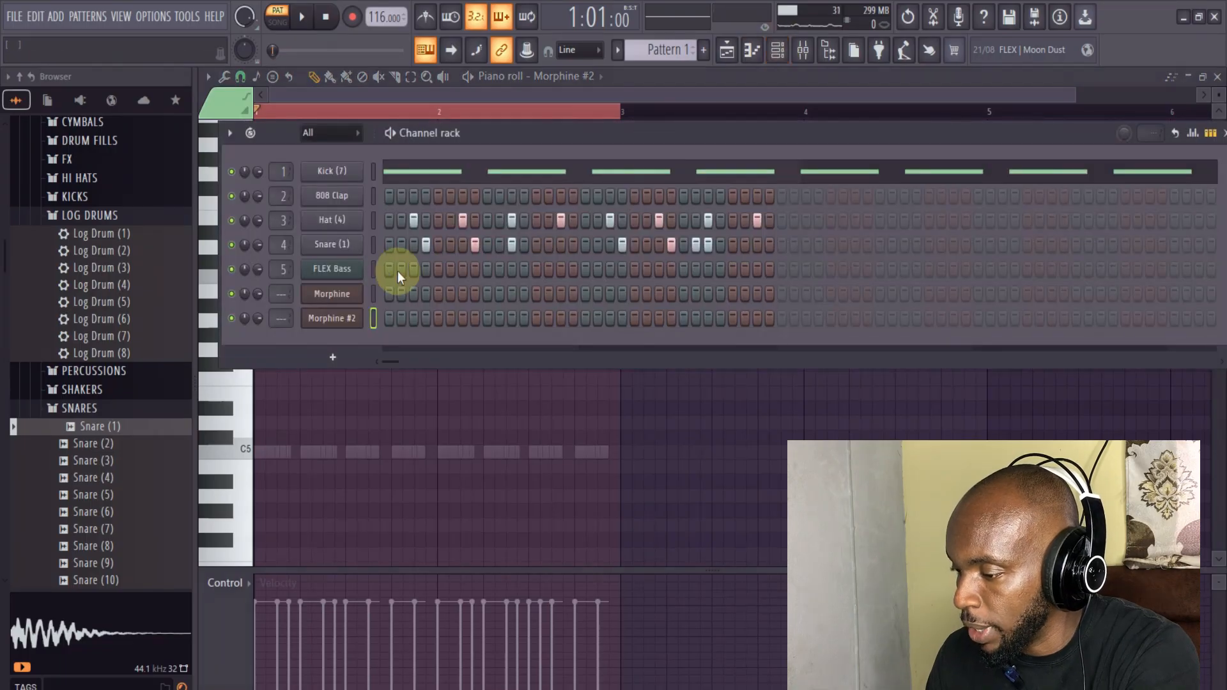
pyautogui.rightClick(346, 316)
pyautogui.click(345, 318)
pyautogui.rightClick(344, 318)
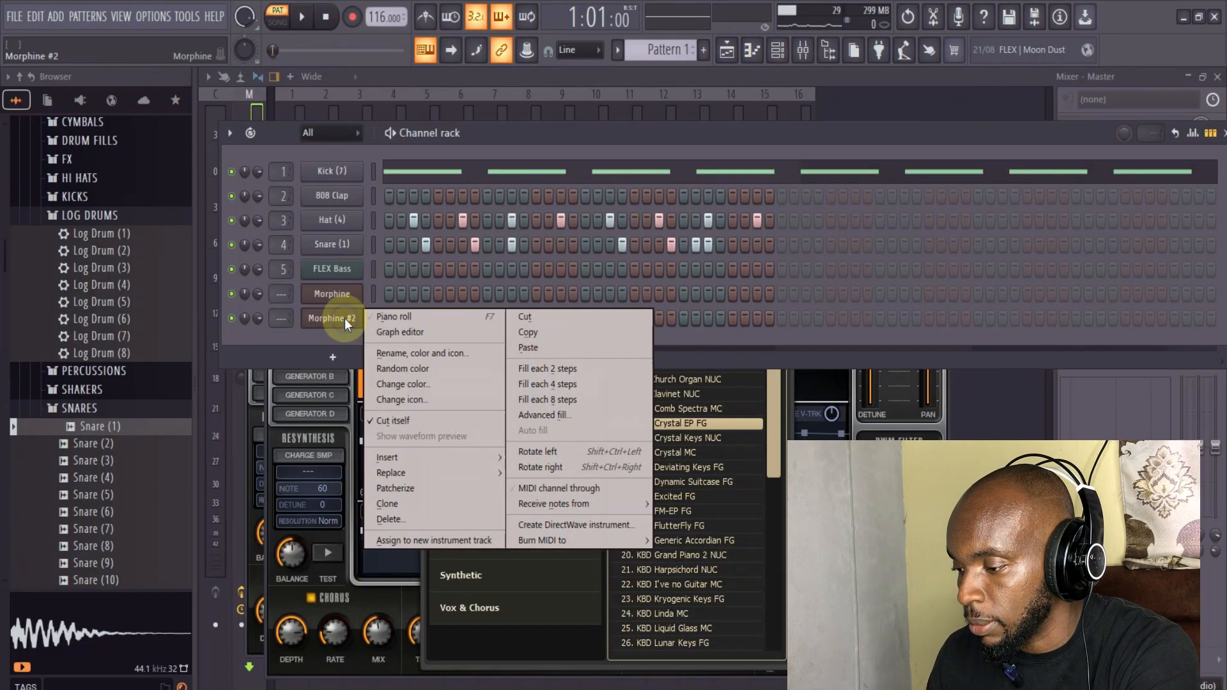
pyautogui.click(383, 316)
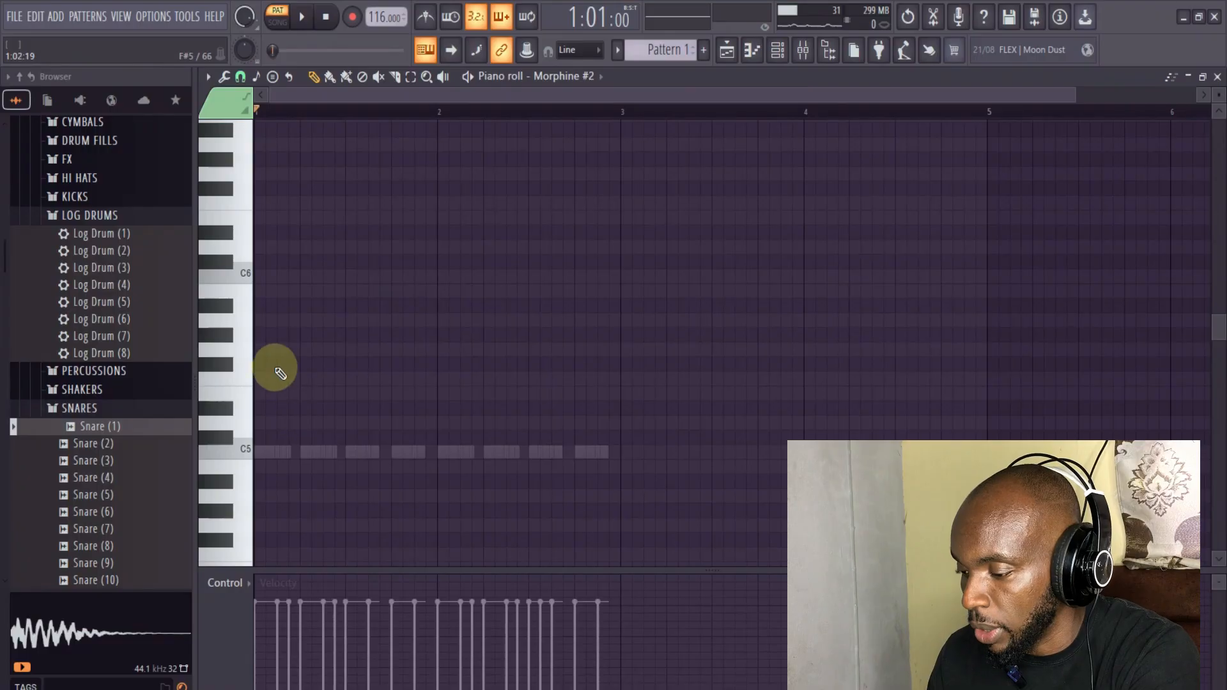
pyautogui.click(262, 366)
pyautogui.moveTo(283, 366); pyautogui.dragTo(319, 419)
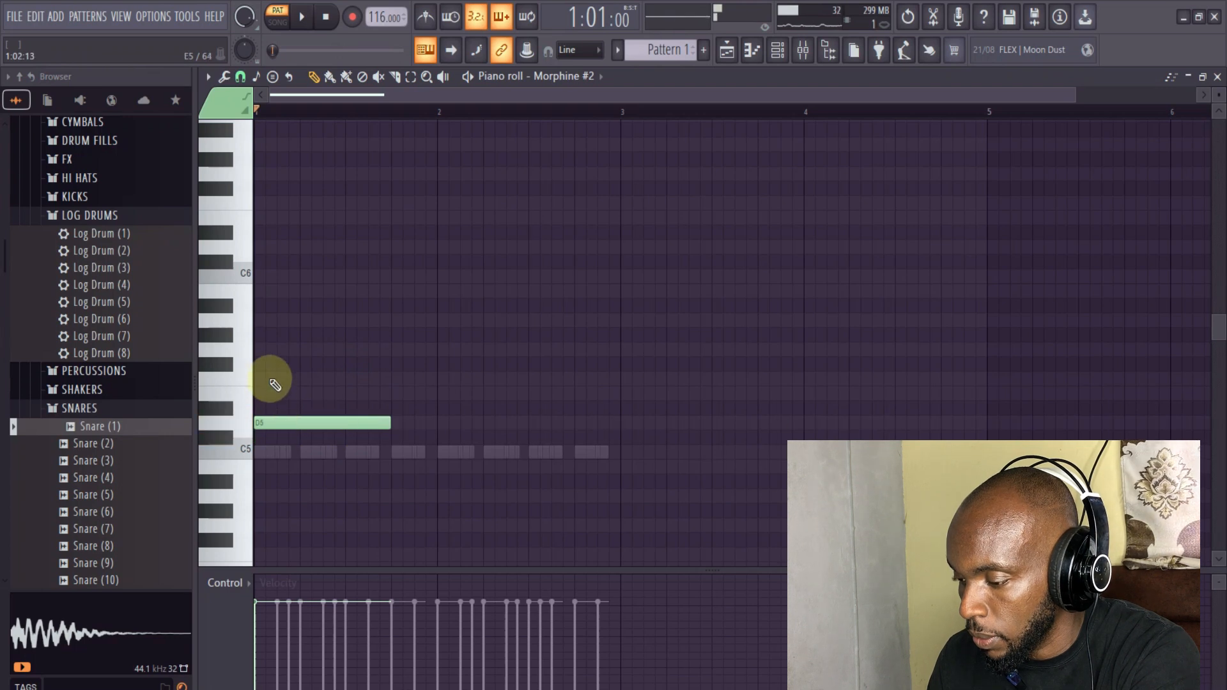
pyautogui.moveTo(268, 378); pyautogui.dragTo(242, 377)
pyautogui.moveTo(281, 324); pyautogui.dragTo(250, 328)
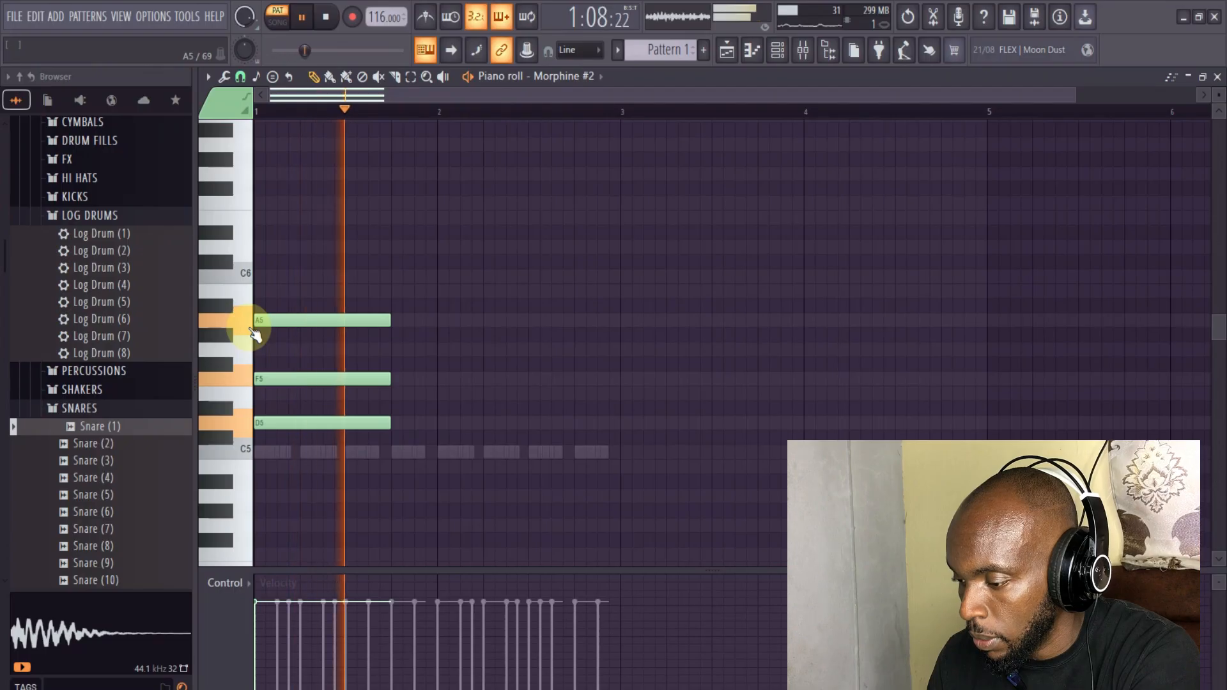
pyautogui.press('space')
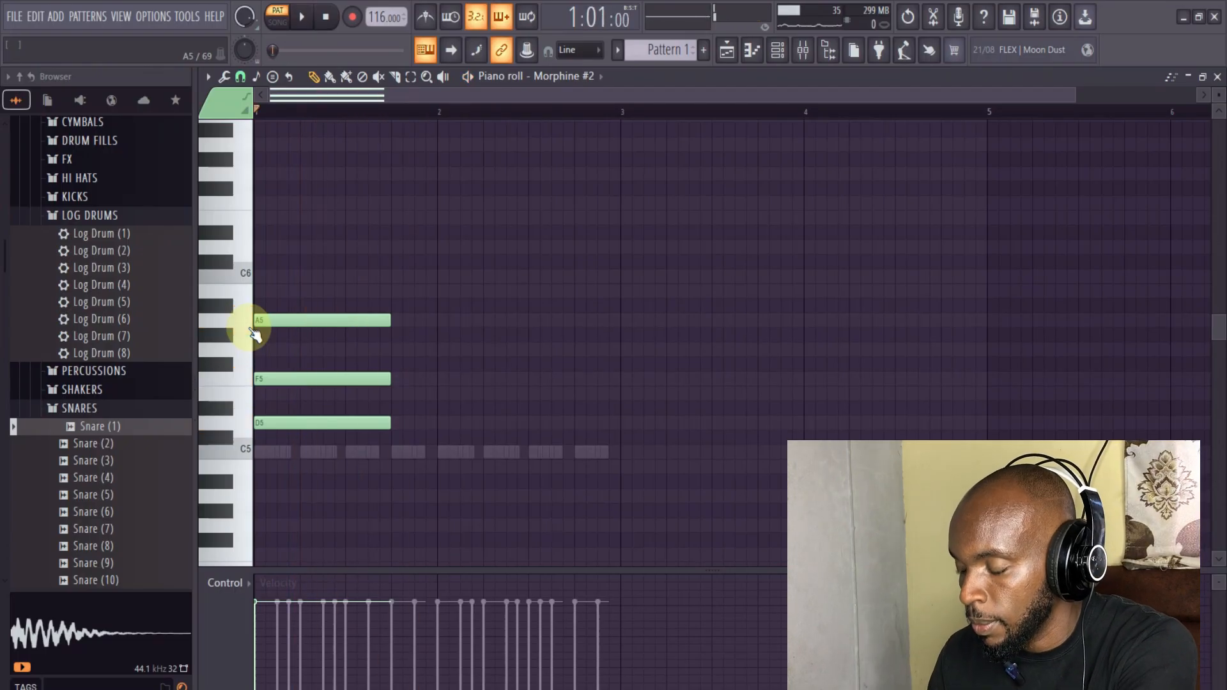
# - Build a 12-step chord of B5, G5 and E5 at the start of bar 2 and audition the pattern
pyautogui.click(437, 294)
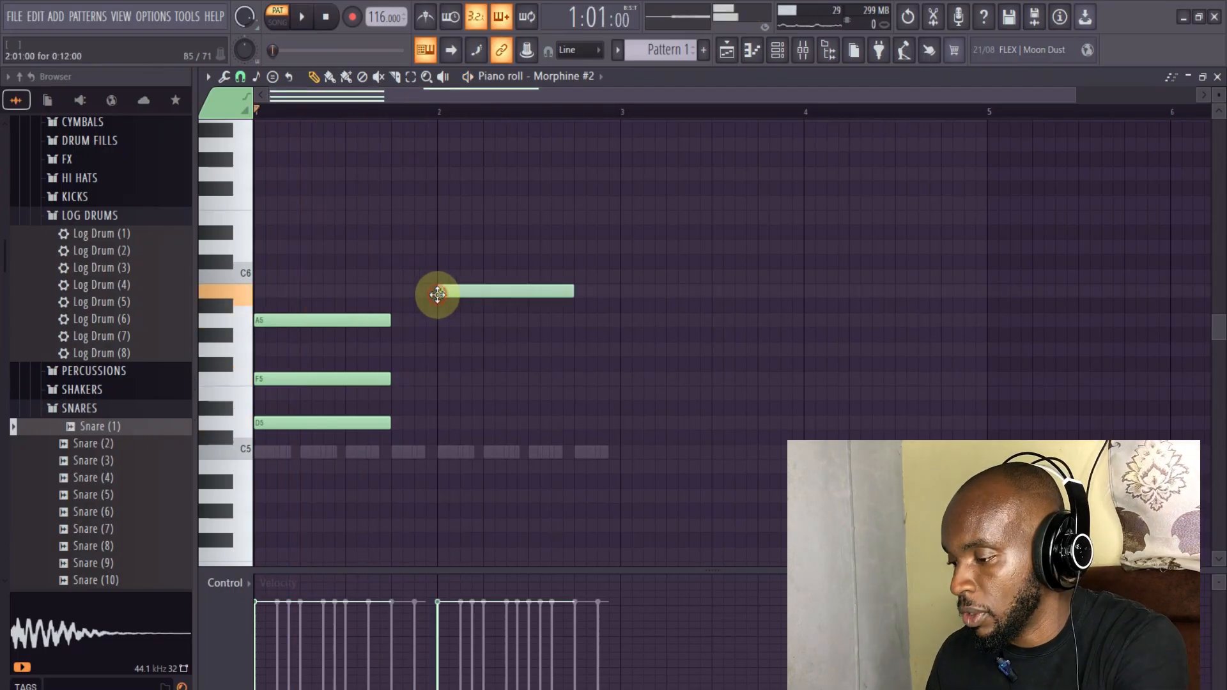
pyautogui.click(438, 340)
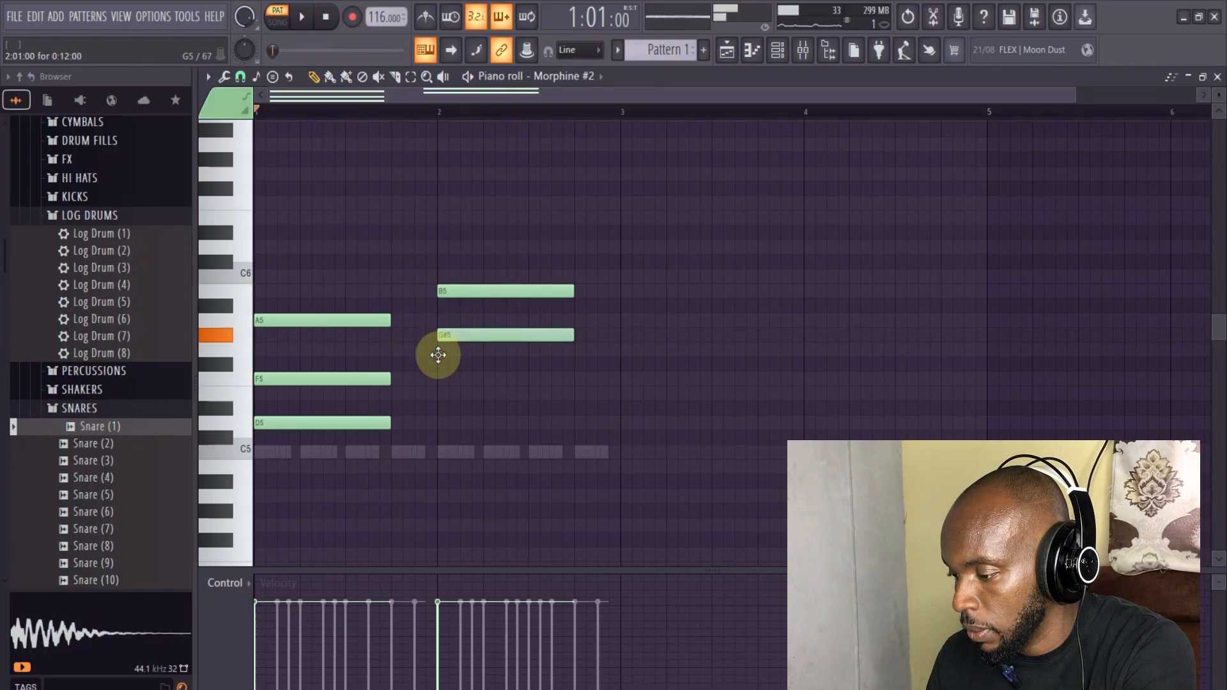
pyautogui.moveTo(438, 355); pyautogui.dragTo(438, 357)
pyautogui.click(438, 394)
pyautogui.press('space')
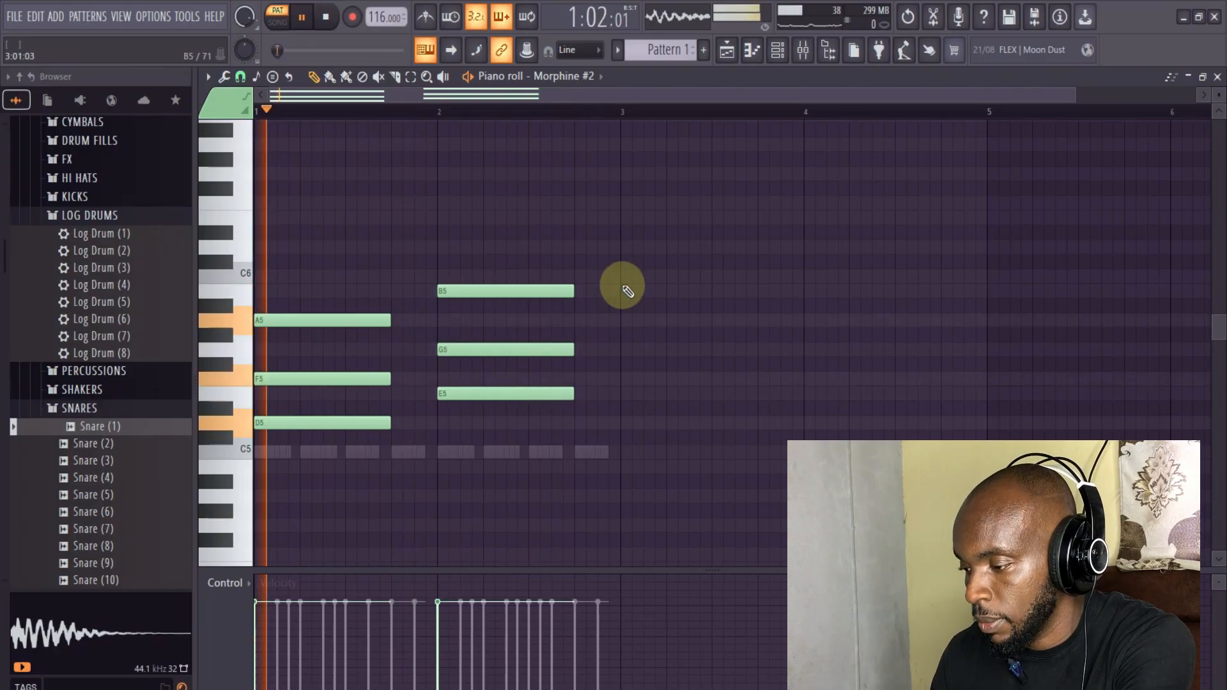
pyautogui.press('space')
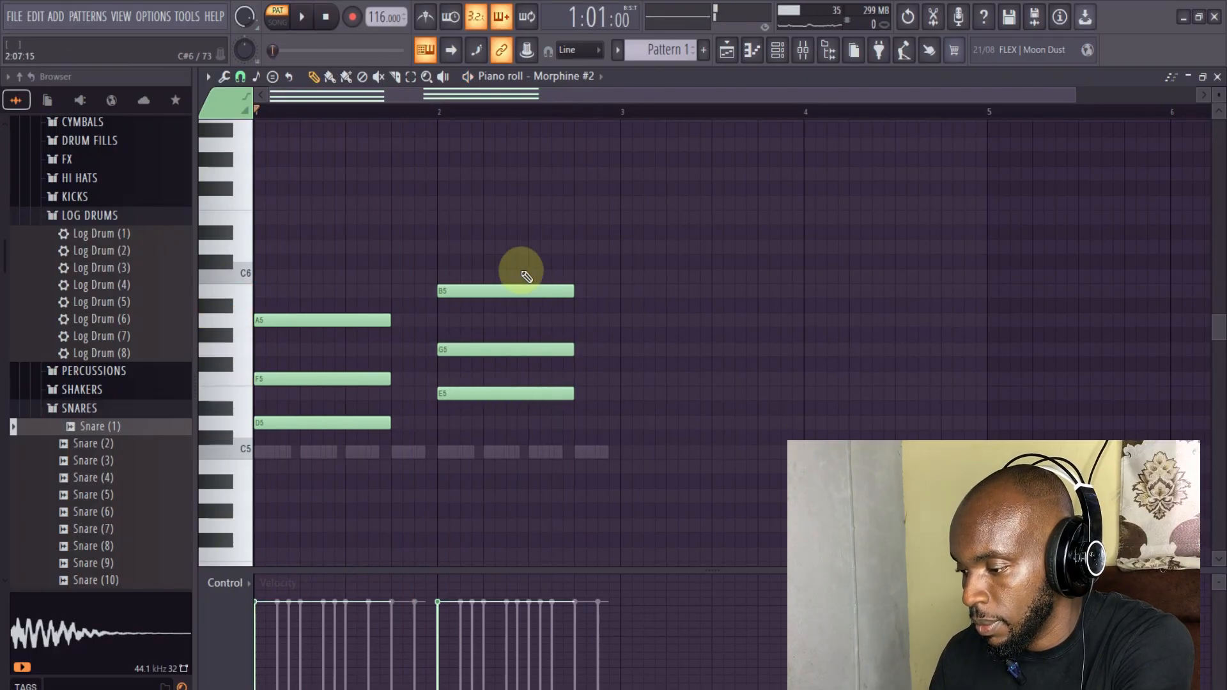
# - Open the playlist and try placing the combined Pattern 1 clip at the start of Track 1
pyautogui.click(790, 56)
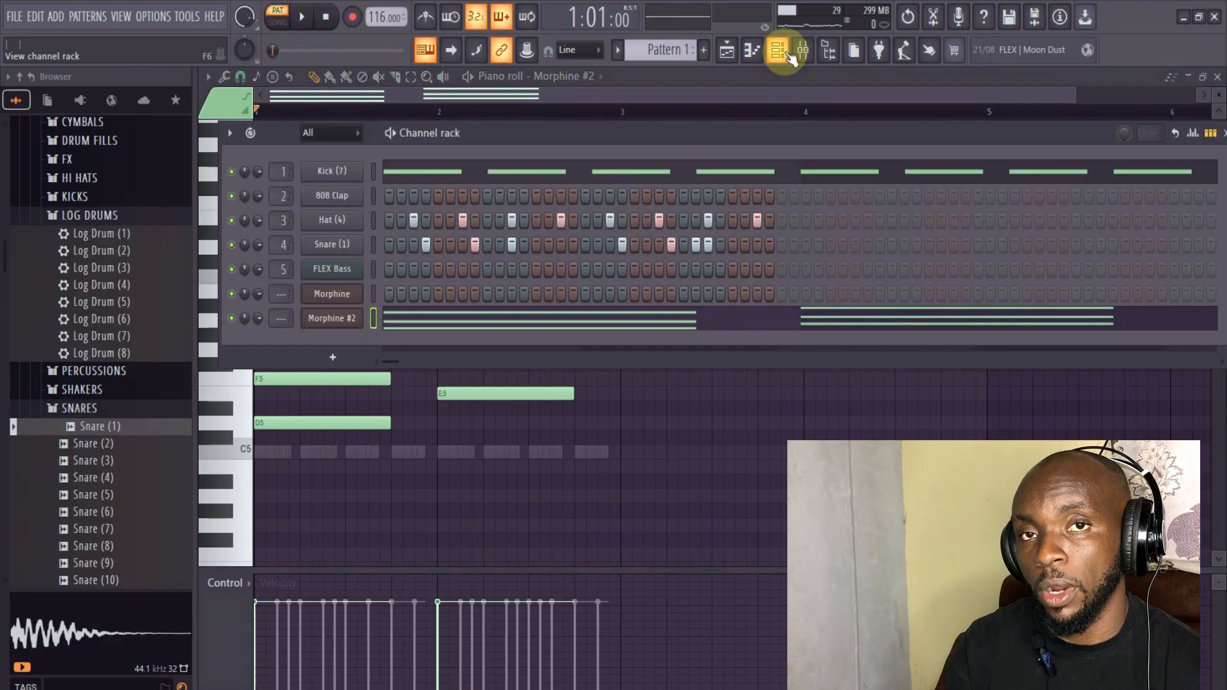
pyautogui.click(728, 53)
pyautogui.click(777, 51)
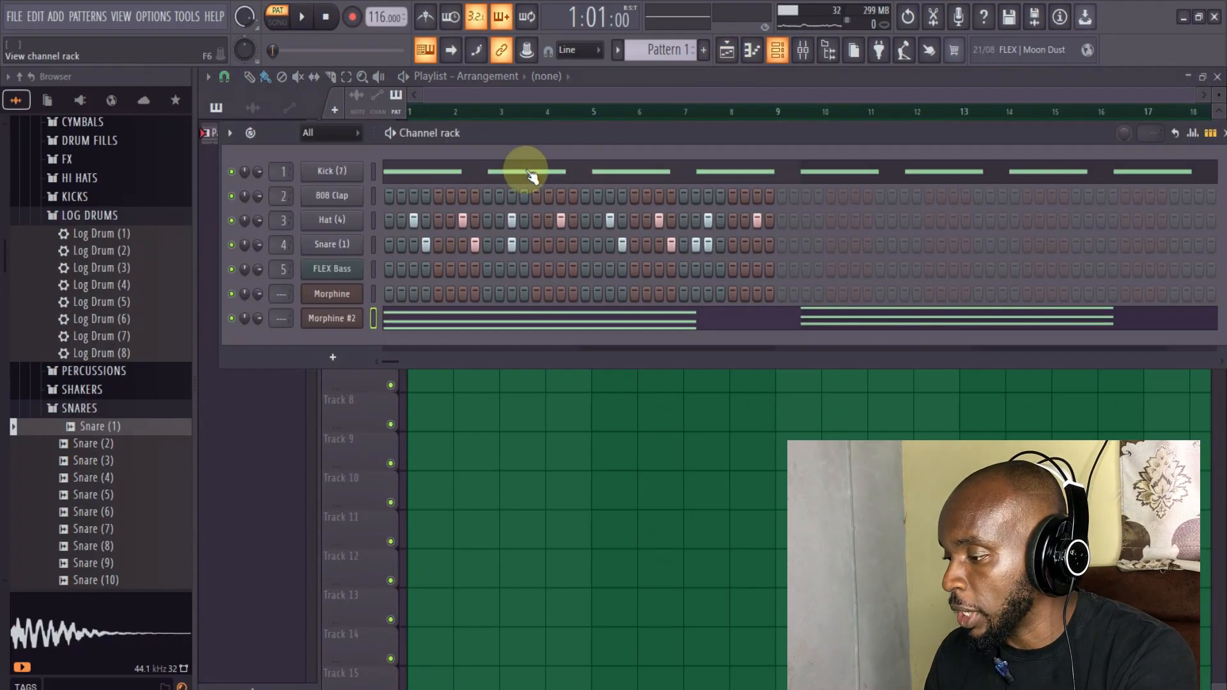
pyautogui.moveTo(523, 132); pyautogui.dragTo(616, 170)
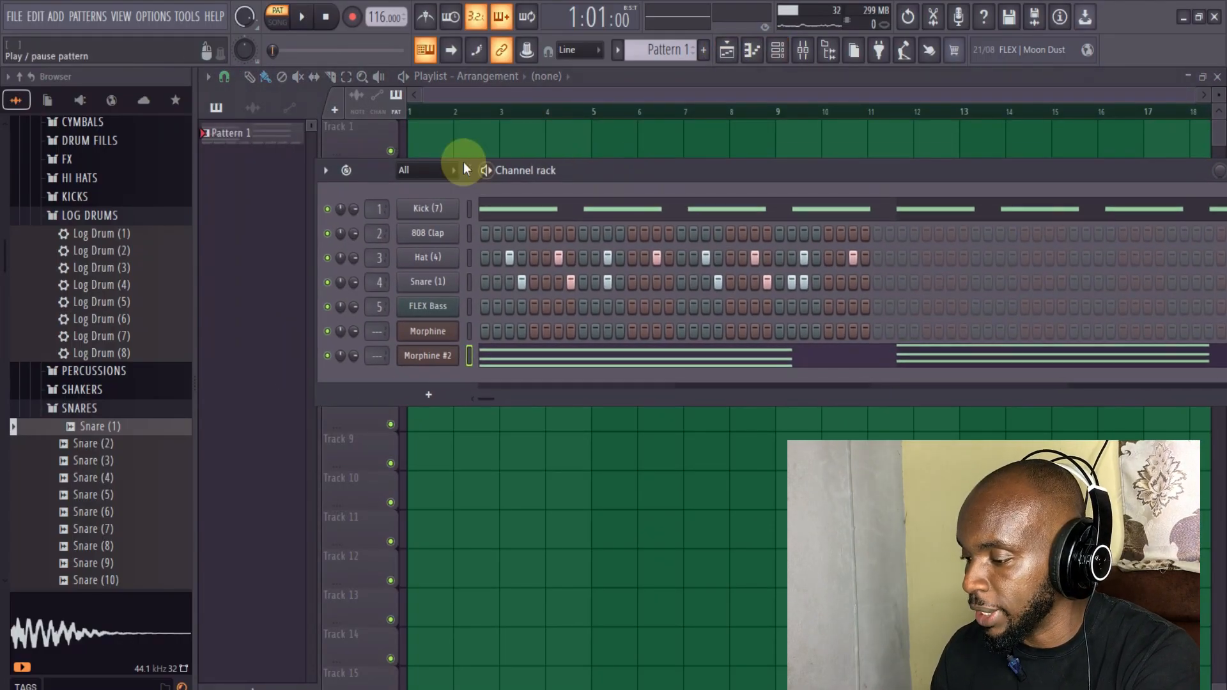
pyautogui.click(430, 141)
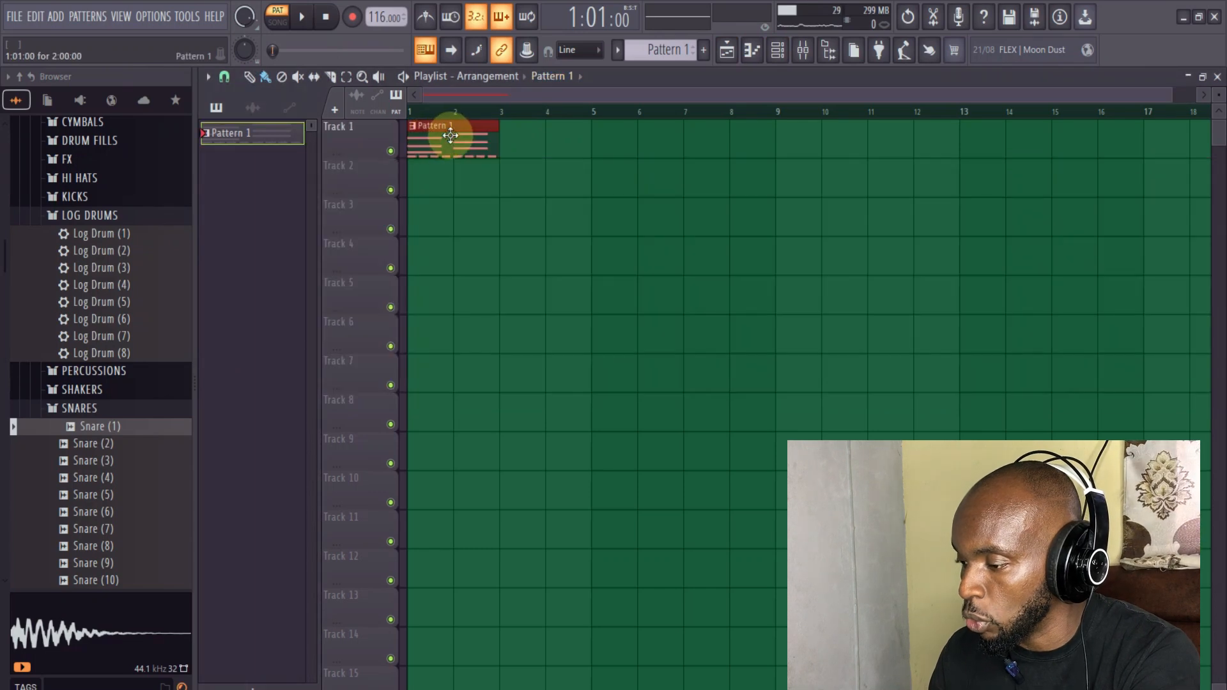
pyautogui.rightClick(464, 137)
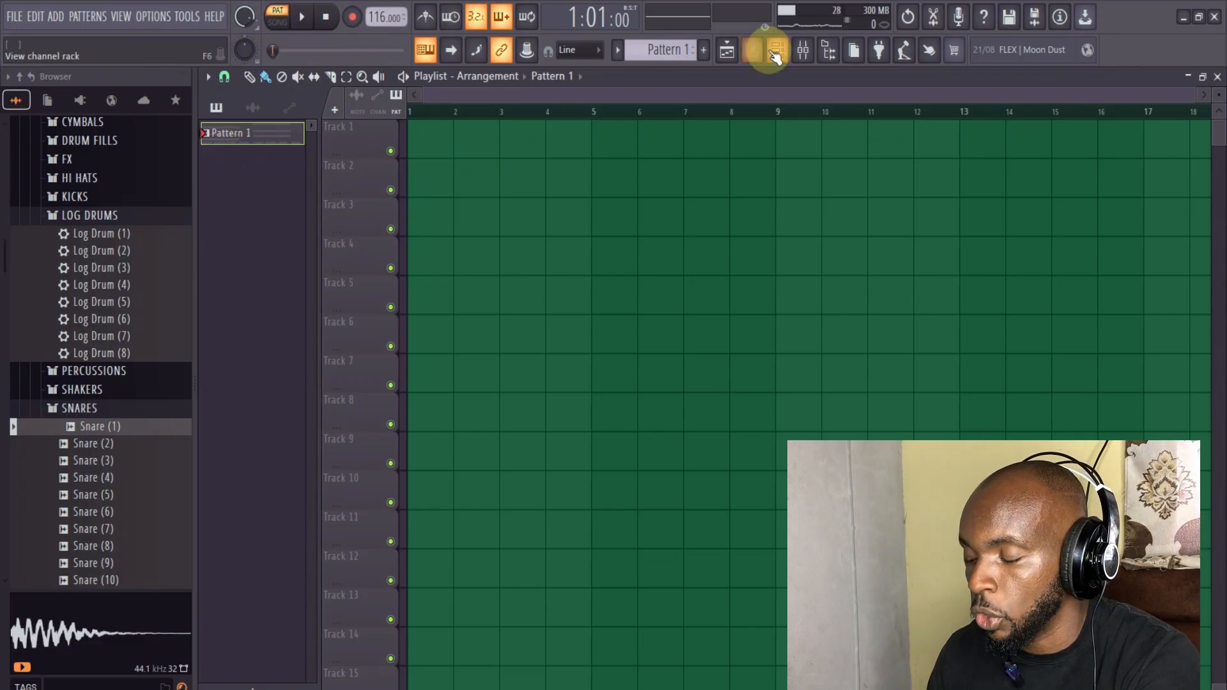
# - Split Pattern 1 by channel into separate patterns
pyautogui.click(730, 54)
pyautogui.click(730, 54)
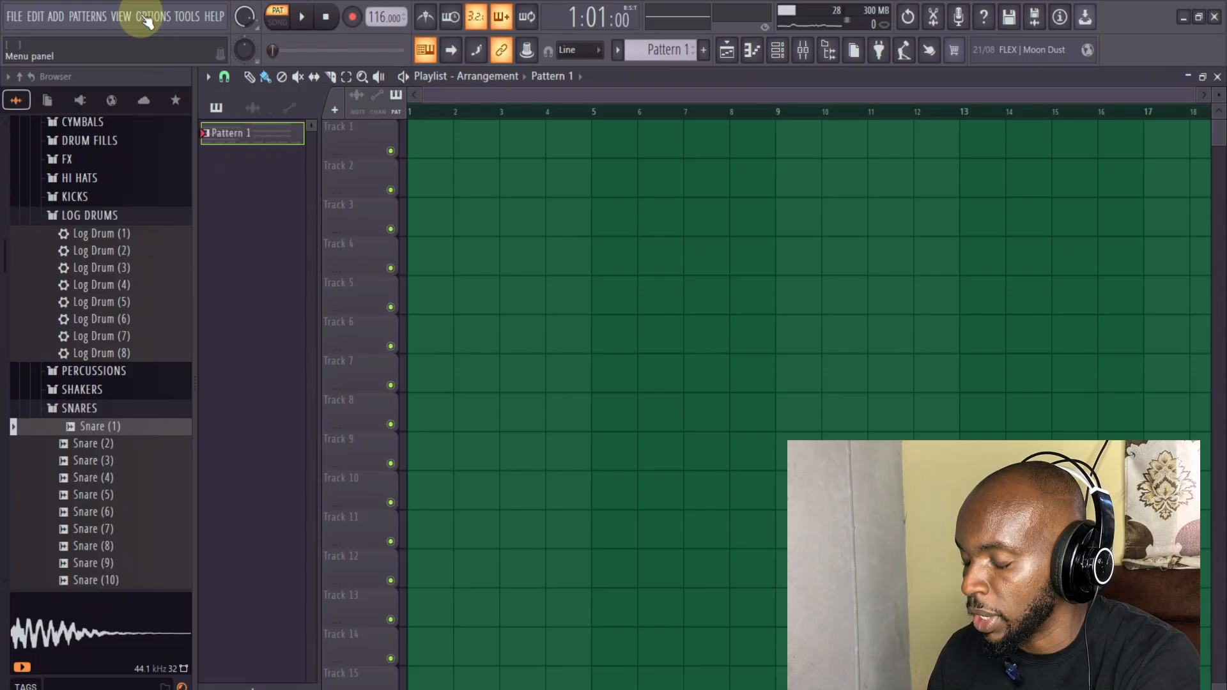
pyautogui.click(93, 23)
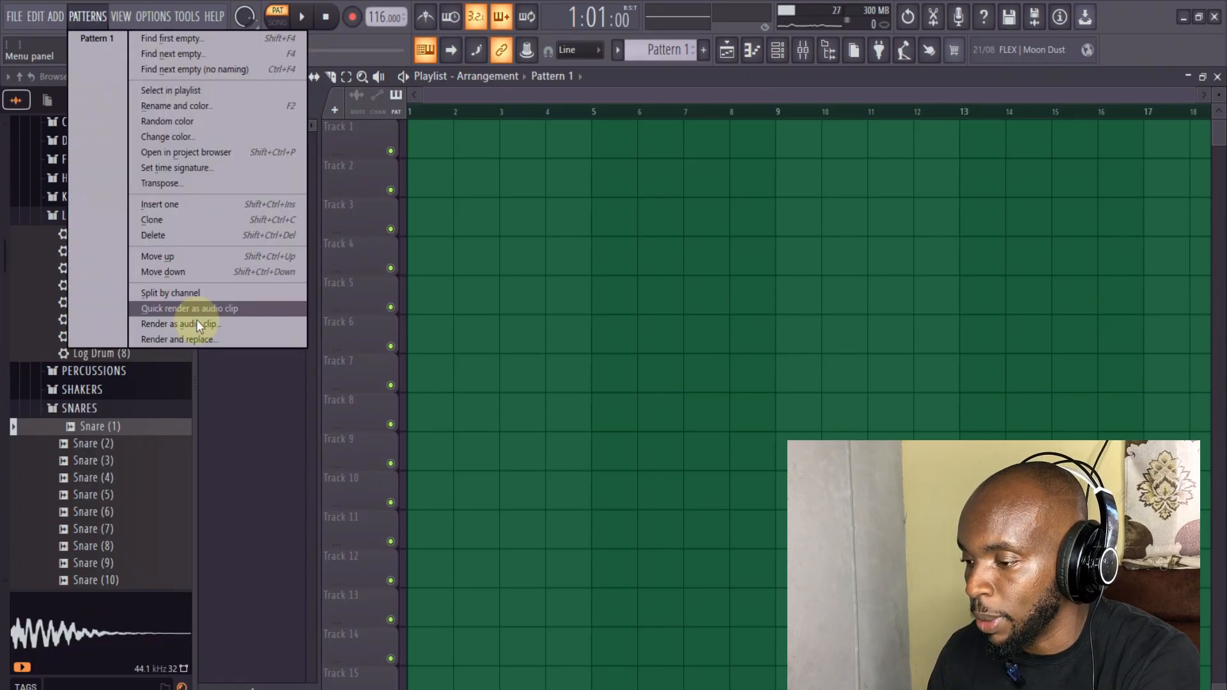
pyautogui.click(176, 292)
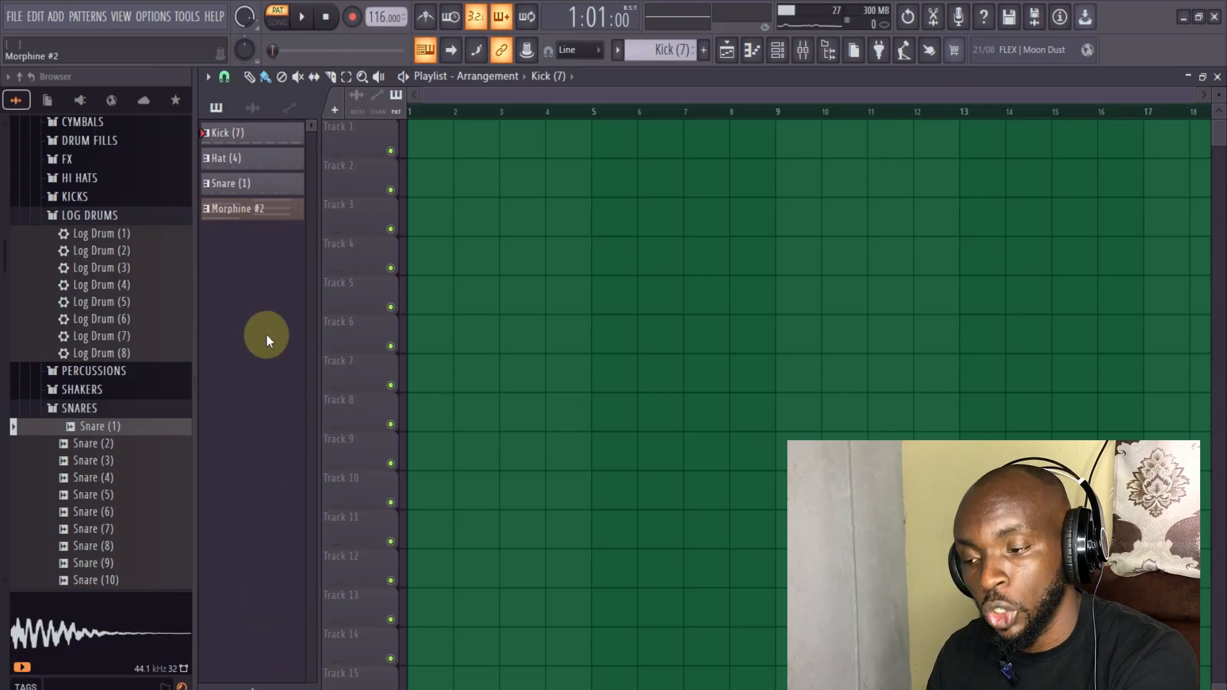
# - Place Kick (7) on Track 1, Hat (4) on Track 2, Morphine #2 on Track 3 and Snare (1) on Track 4, all starting at bar 1
pyautogui.moveTo(368, 124); pyautogui.dragTo(414, 133)
pyautogui.moveTo(230, 160); pyautogui.dragTo(423, 179)
pyautogui.moveTo(297, 213); pyautogui.dragTo(414, 216)
pyautogui.moveTo(230, 184); pyautogui.dragTo(419, 262)
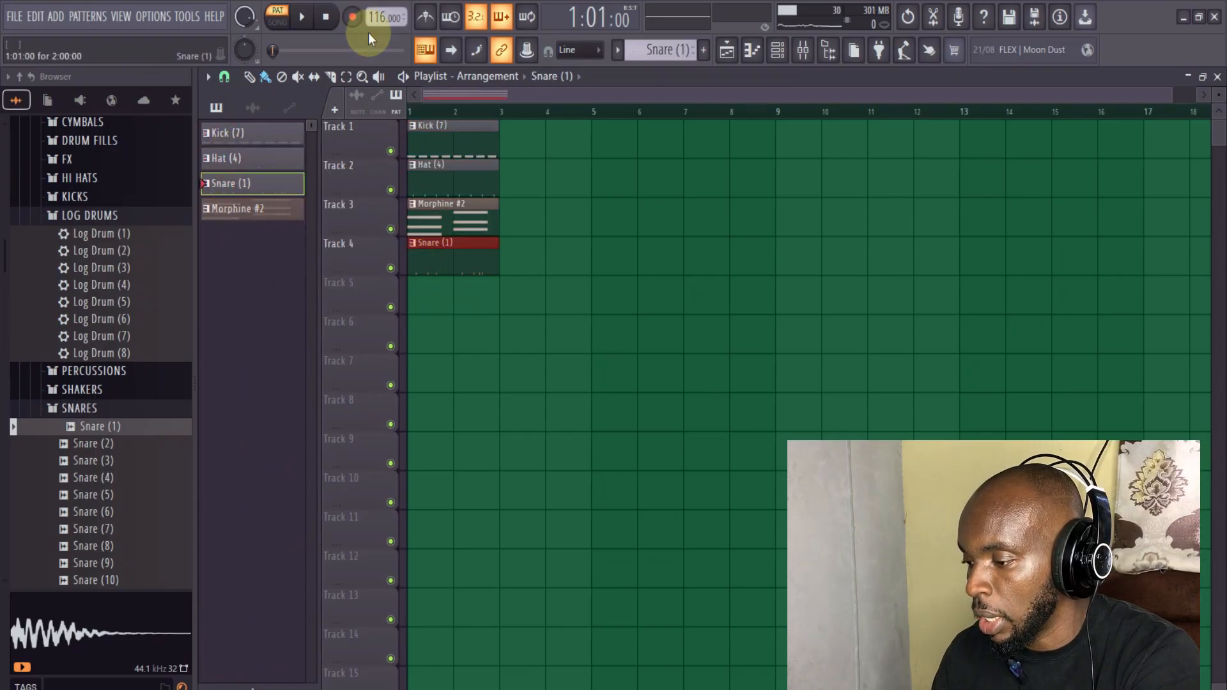
# - Audition the Snare (1) pattern, check it in the channel rack, and switch playback to song mode
pyautogui.press('space')
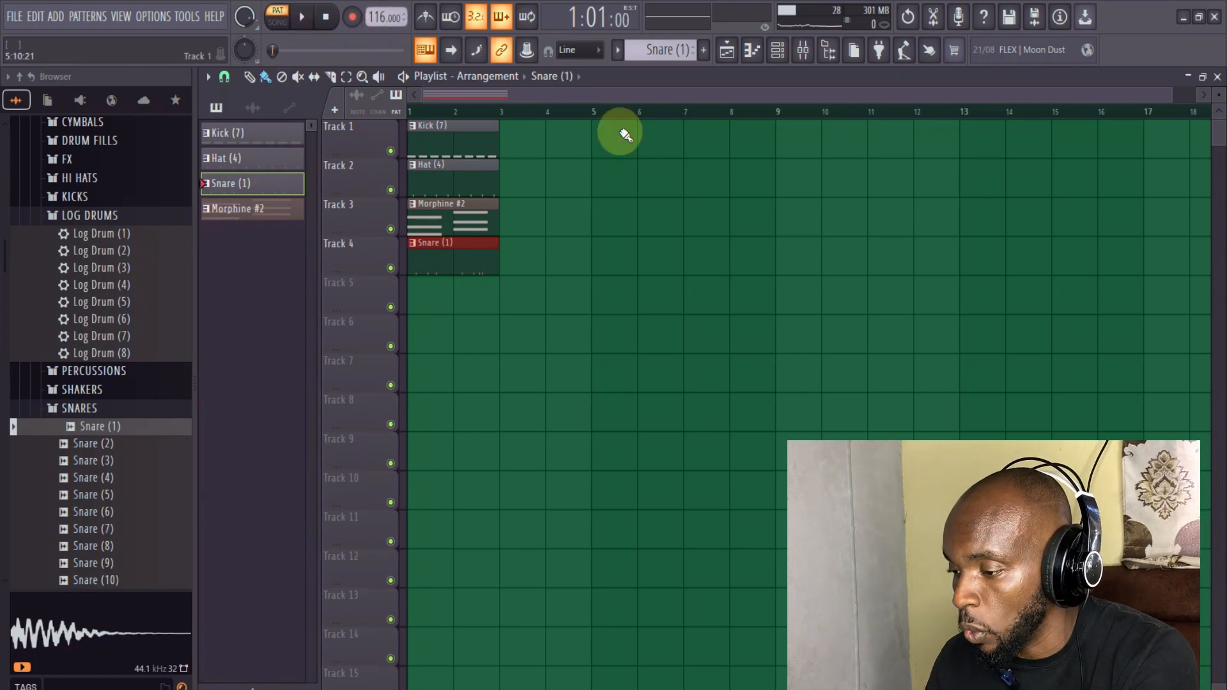
pyautogui.click(778, 51)
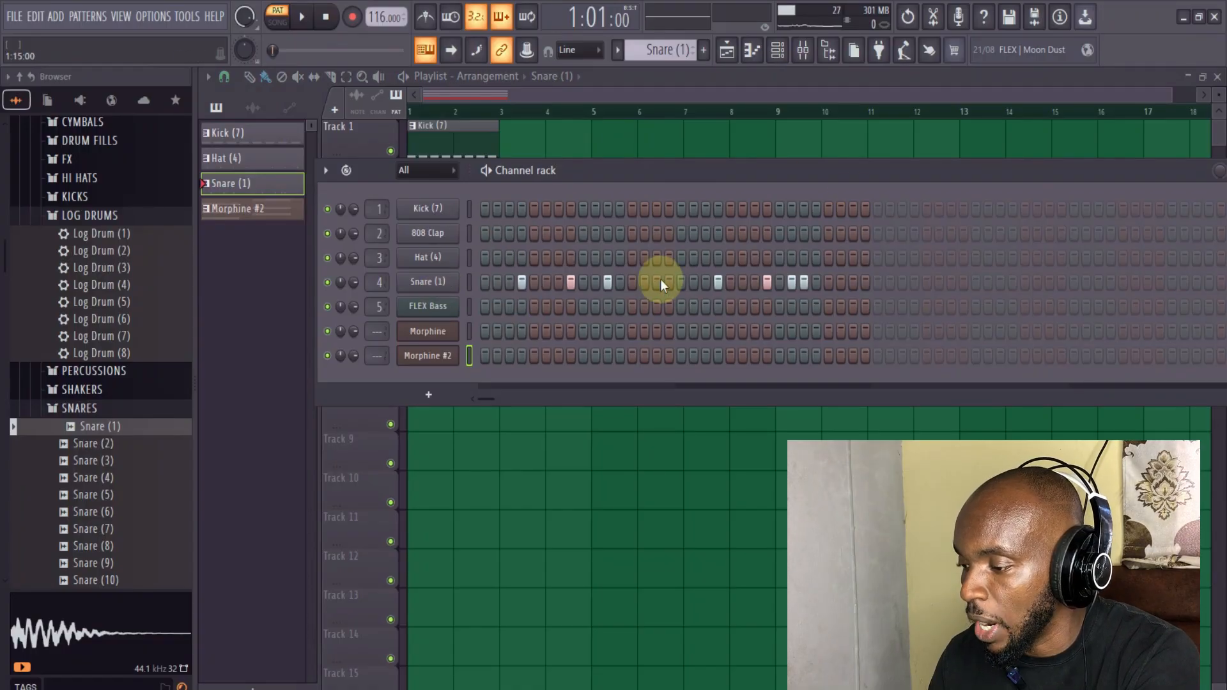
pyautogui.click(563, 94)
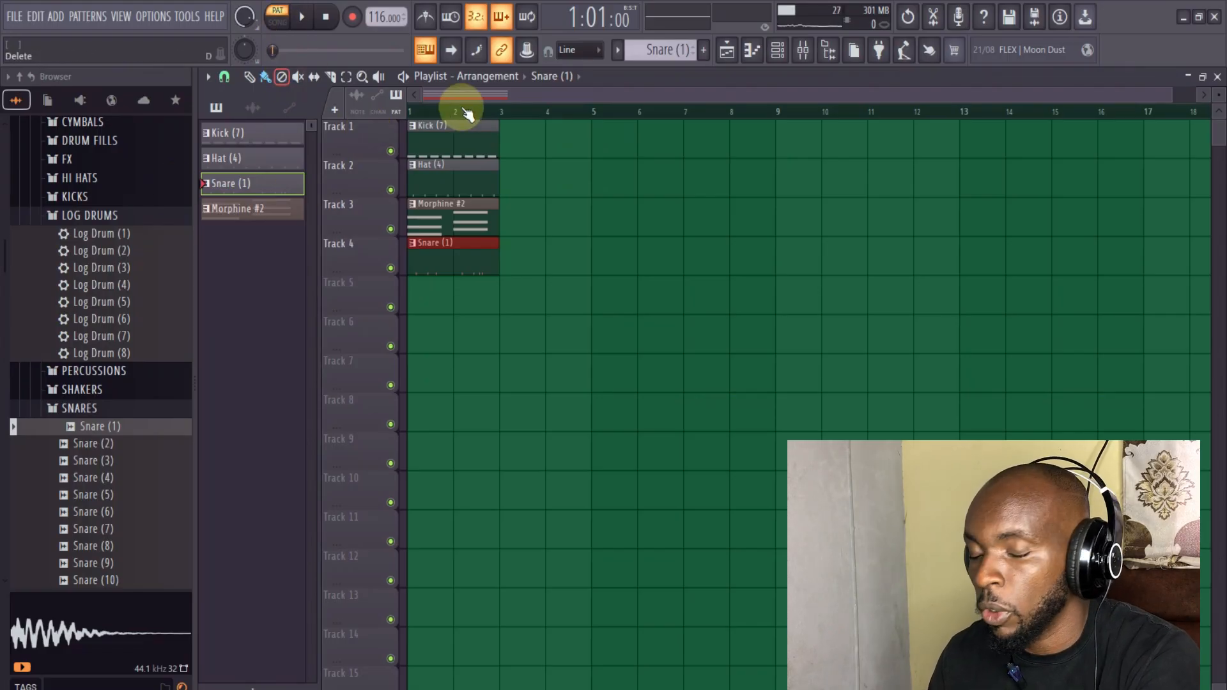
pyautogui.press('l')
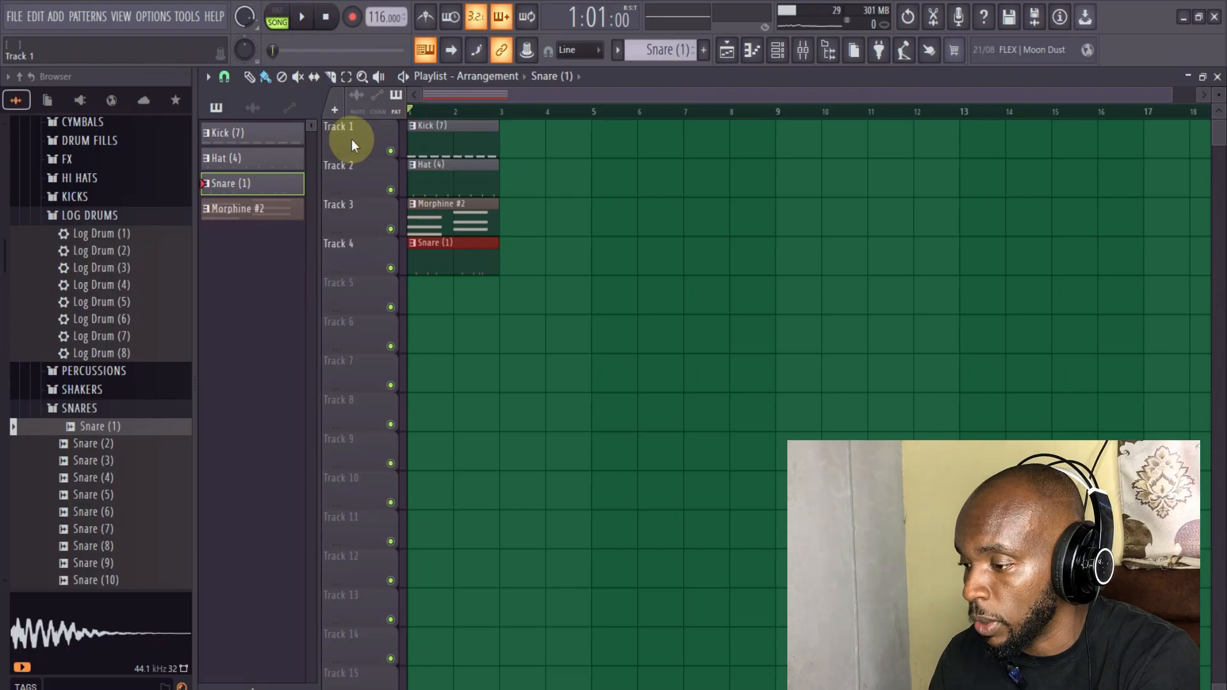
# - Play the four-track arrangement from bar 1 in song mode, and stop playback
pyautogui.click(435, 112)
pyautogui.click(412, 115)
pyautogui.click(451, 115)
pyautogui.click(410, 116)
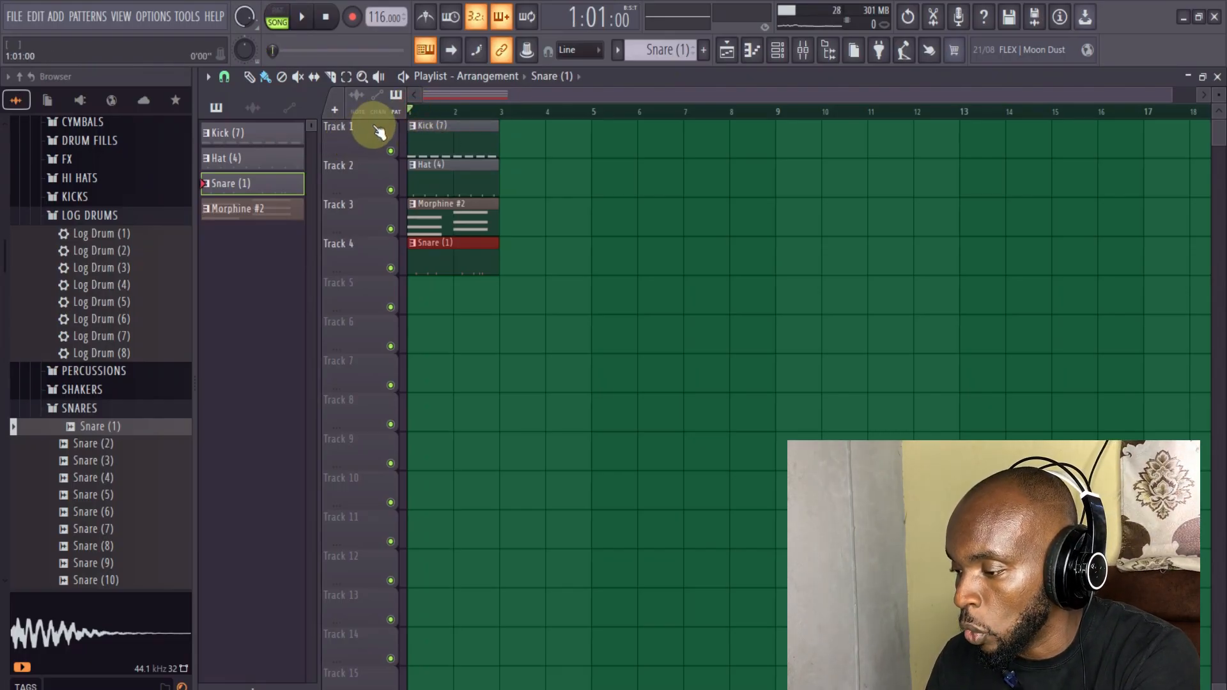
pyautogui.click(281, 18)
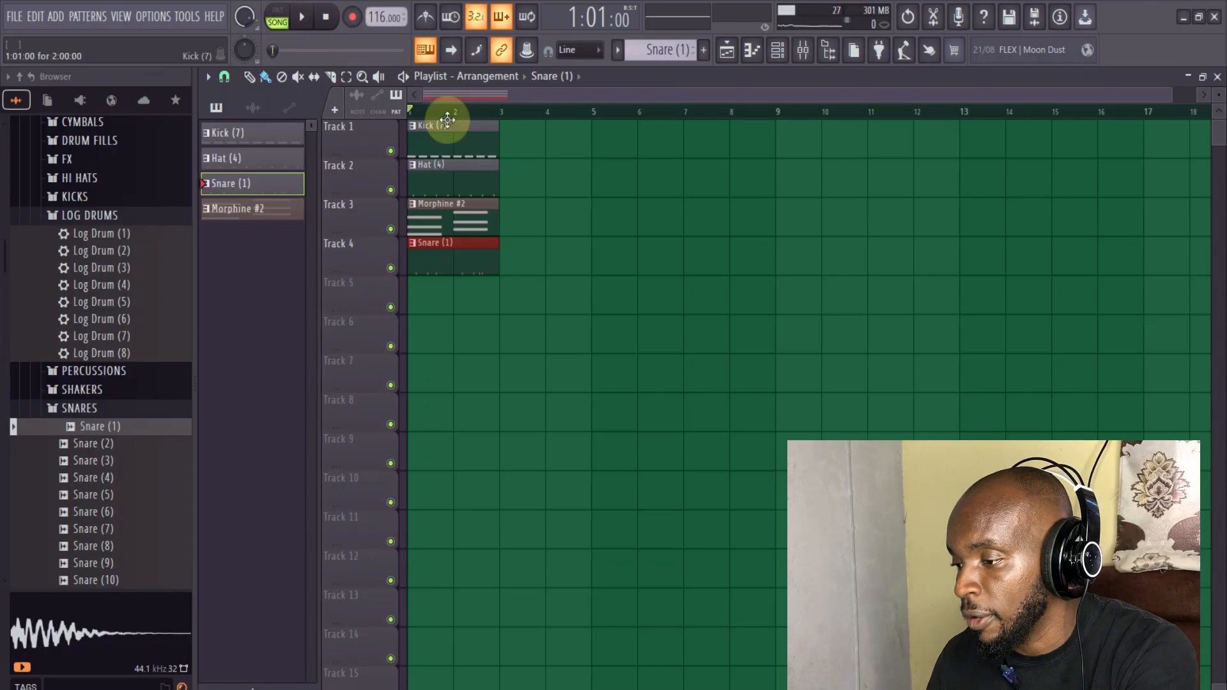
pyautogui.press('space')
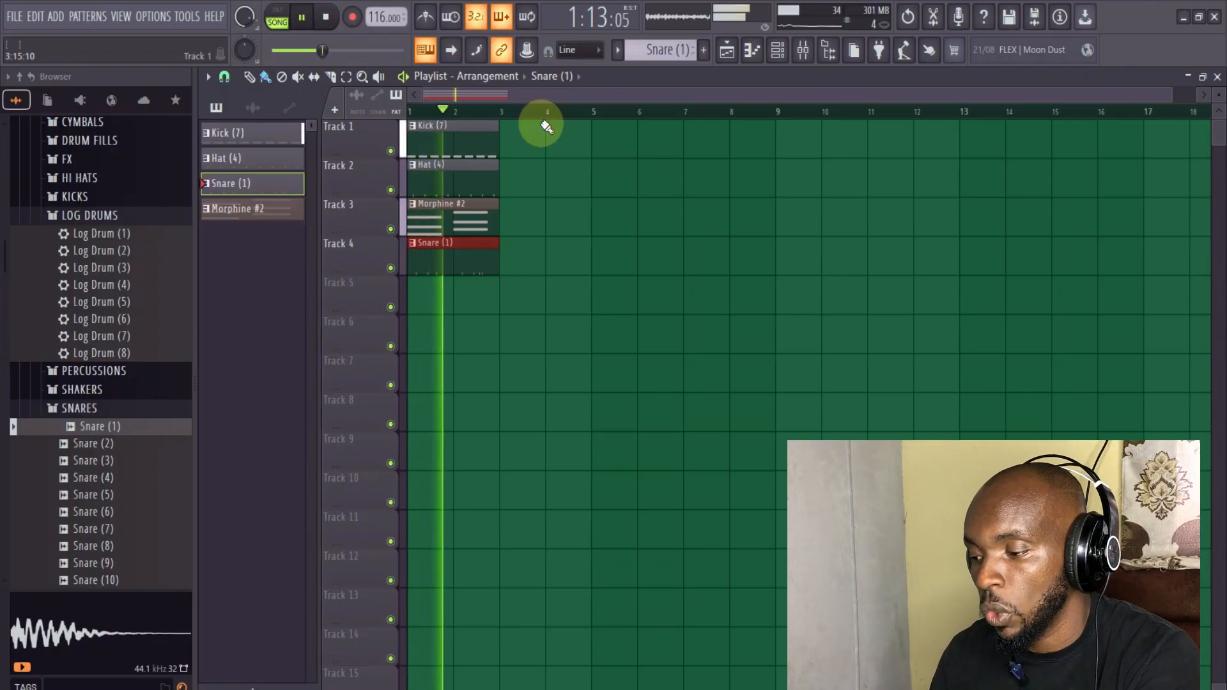
pyautogui.press('space')
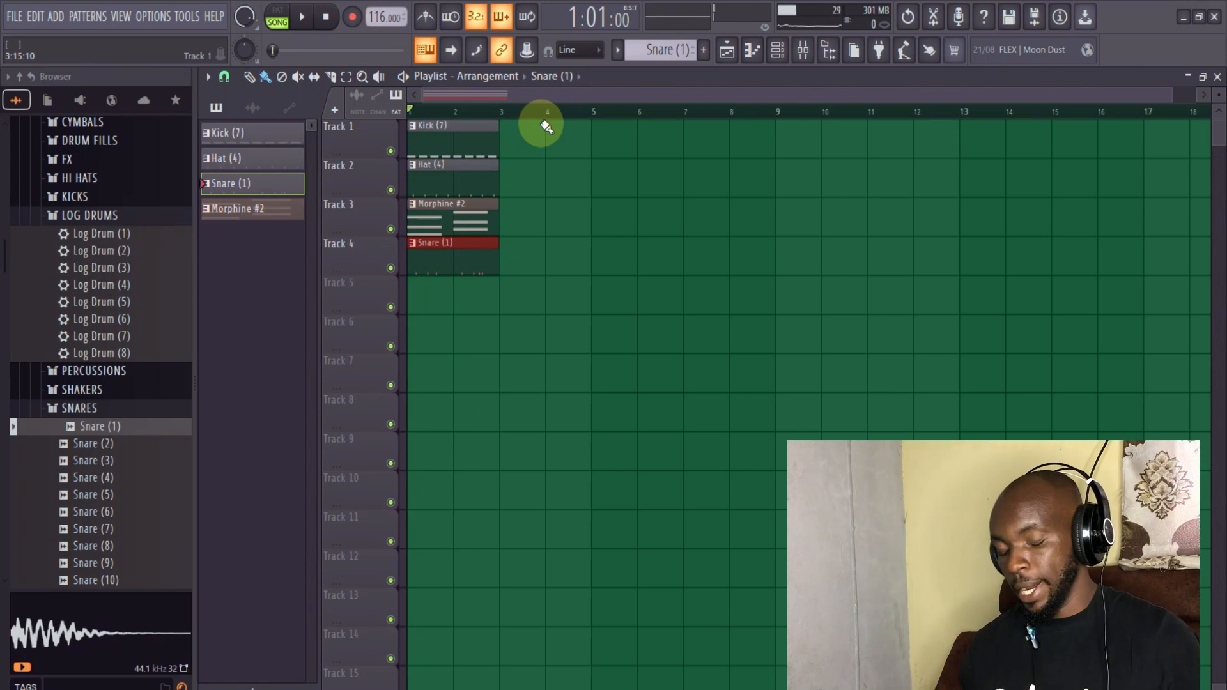
# - Delete the Kick (7), Hat (4), Morphine #2 and Snare (1) clips from Tracks 1 to 4
pyautogui.rightClick(454, 144)
pyautogui.rightClick(456, 181)
pyautogui.rightClick(461, 219)
pyautogui.rightClick(468, 257)
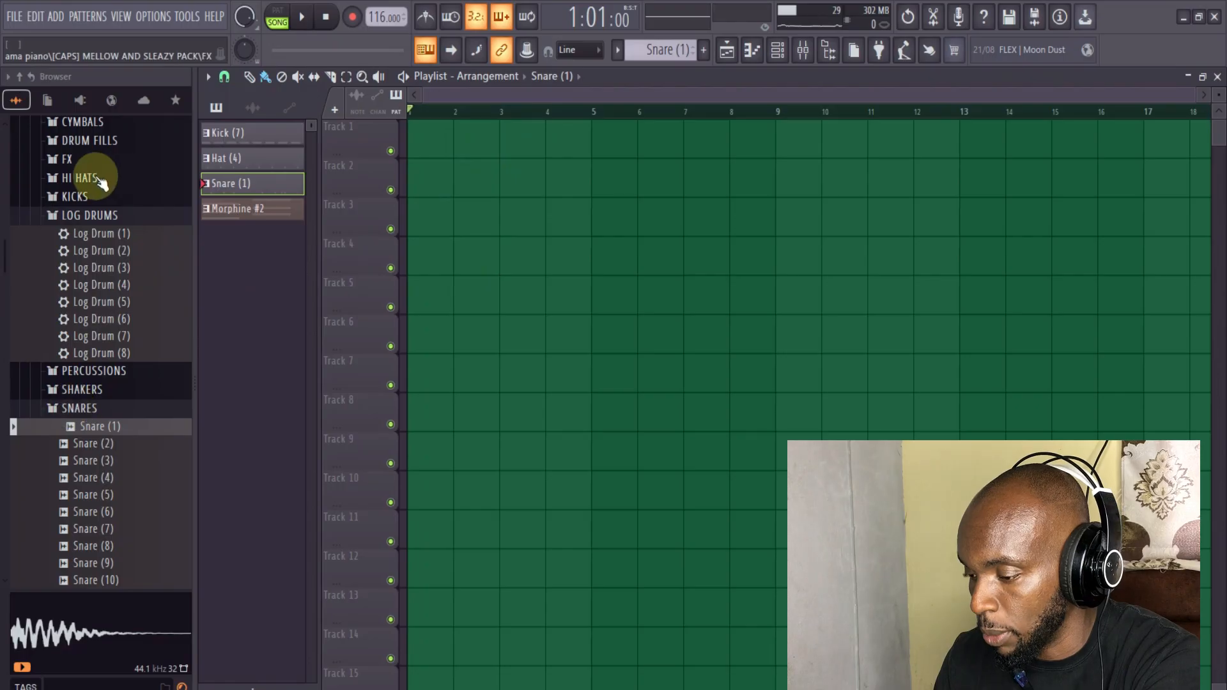
# - Expand the KICKS folder of the sample pack and audition Kick (4)
pyautogui.click(74, 196)
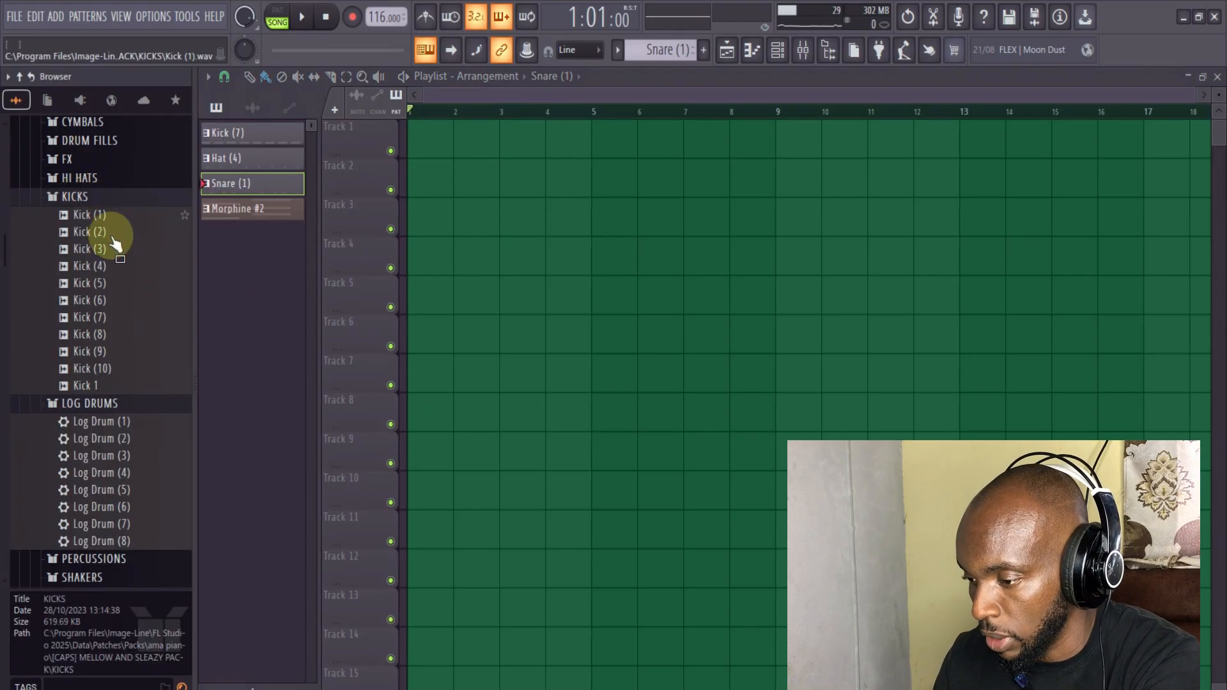
pyautogui.moveTo(93, 262); pyautogui.dragTo(103, 282)
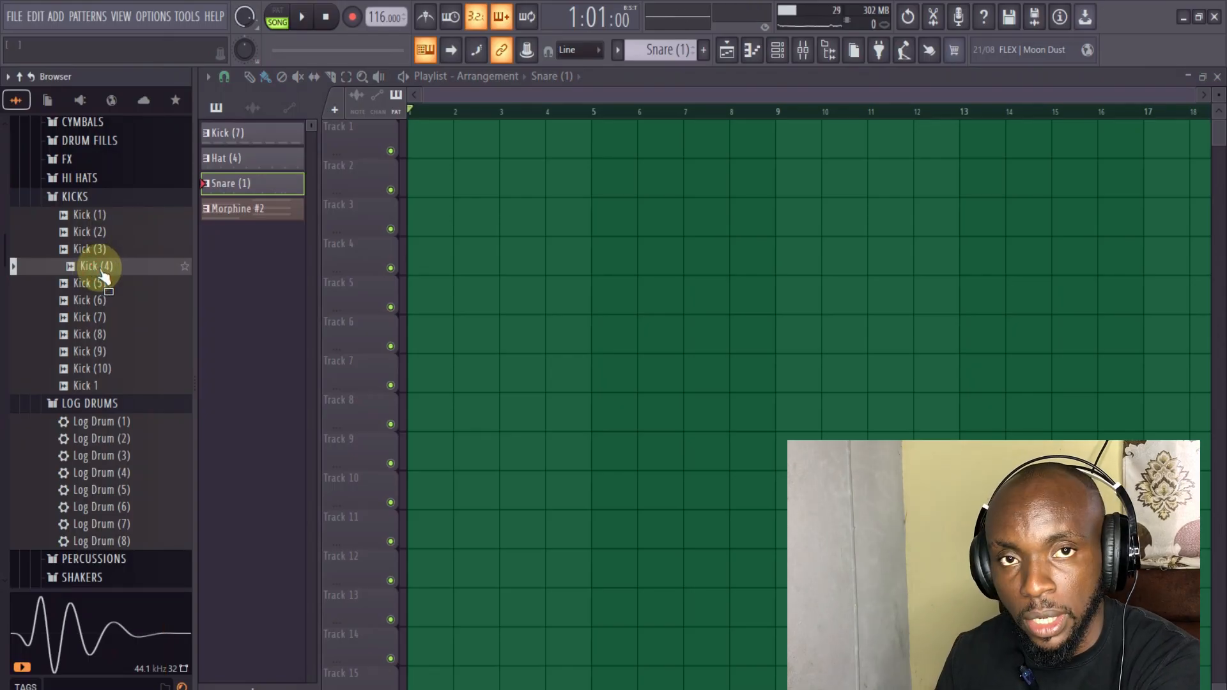
pyautogui.moveTo(102, 274); pyautogui.dragTo(234, 218)
# - Delete all four existing patterns, Kick (7), Hat (4), Snare (1) and Morphine #2, from the project
pyautogui.click(245, 135)
pyautogui.rightClick(249, 136)
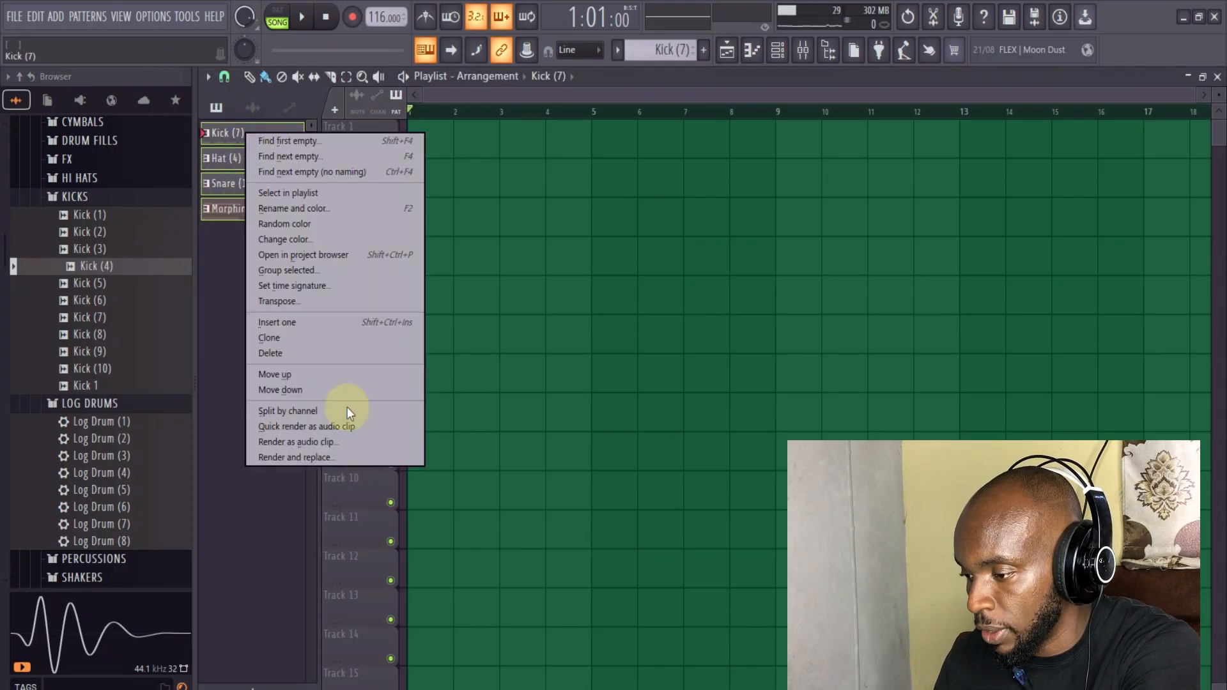
pyautogui.click(275, 353)
pyautogui.click(661, 411)
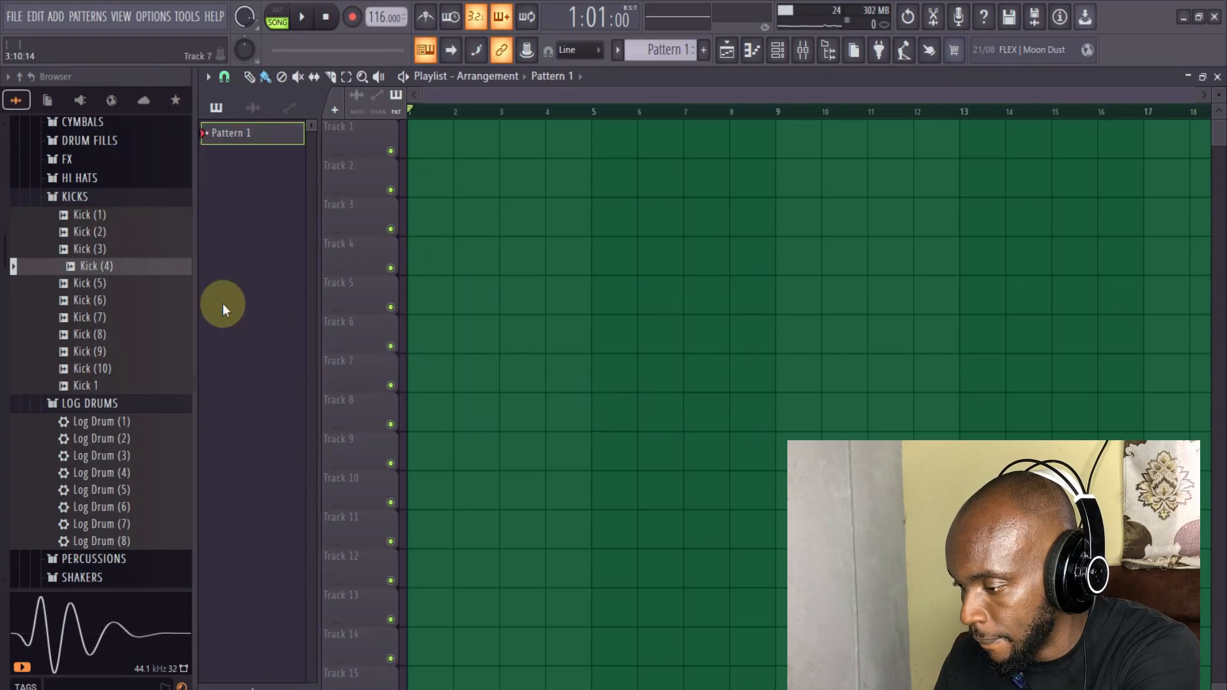
# - Load Kick (4) onto Track 1 as an instrument track, extend its clip to four bars and show the channel rack
pyautogui.moveTo(103, 268)
pyautogui.mouseDown()
pyautogui.moveTo(370, 171)
pyautogui.moveTo(94, 274)
pyautogui.mouseUp()
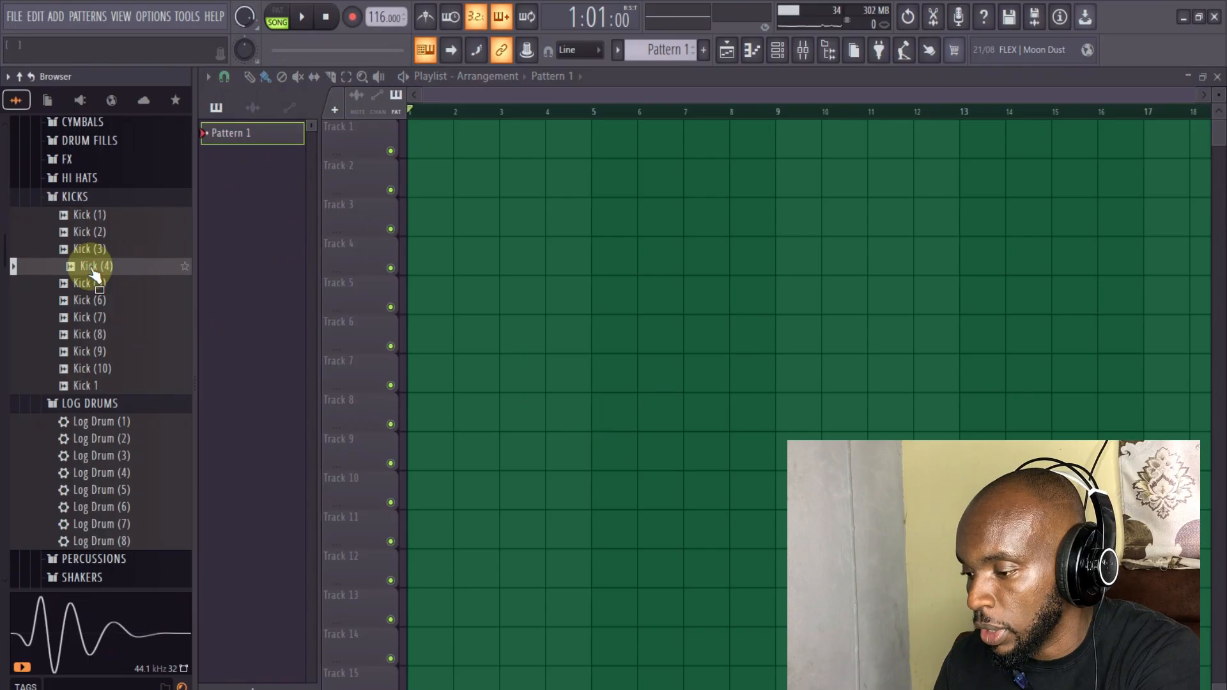
pyautogui.moveTo(390, 124); pyautogui.dragTo(371, 128)
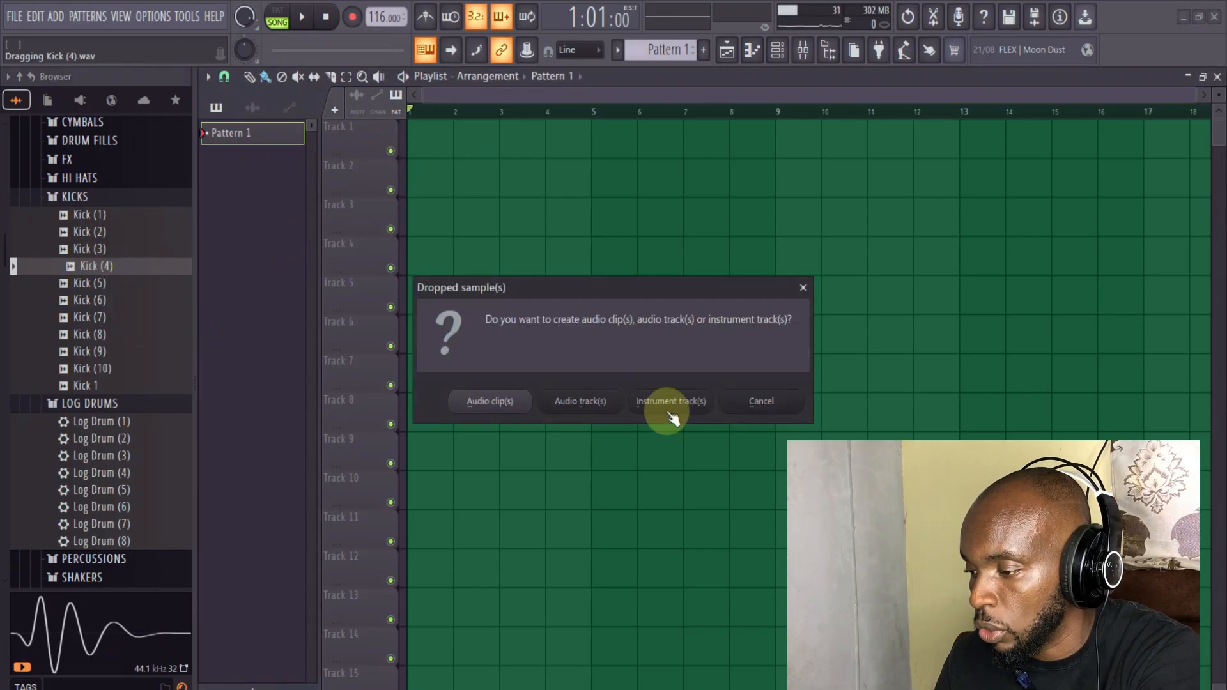
pyautogui.moveTo(616, 294); pyautogui.dragTo(628, 224)
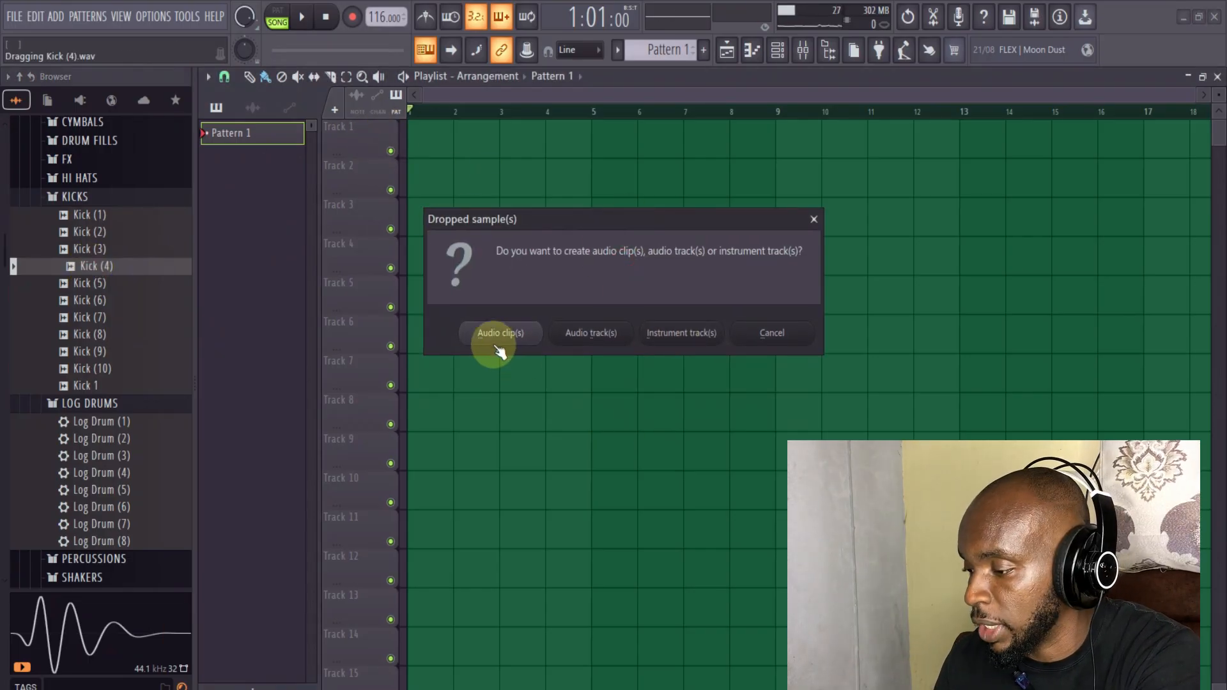
pyautogui.click(701, 346)
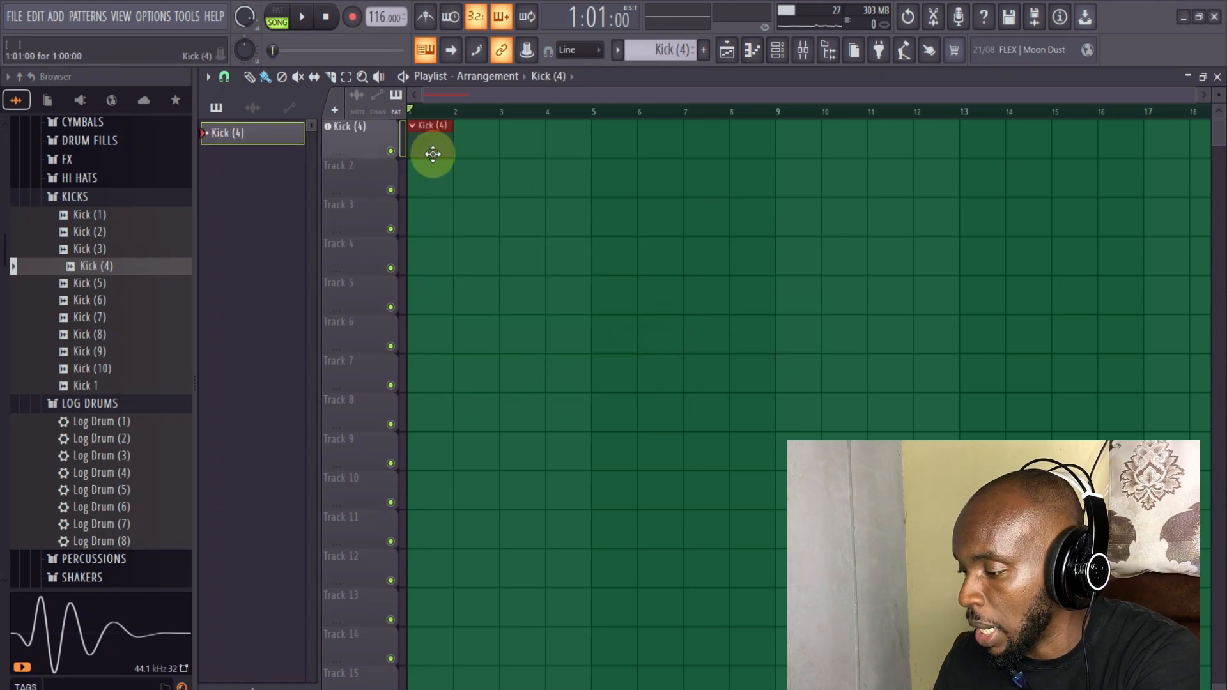
pyautogui.moveTo(449, 149); pyautogui.dragTo(582, 156)
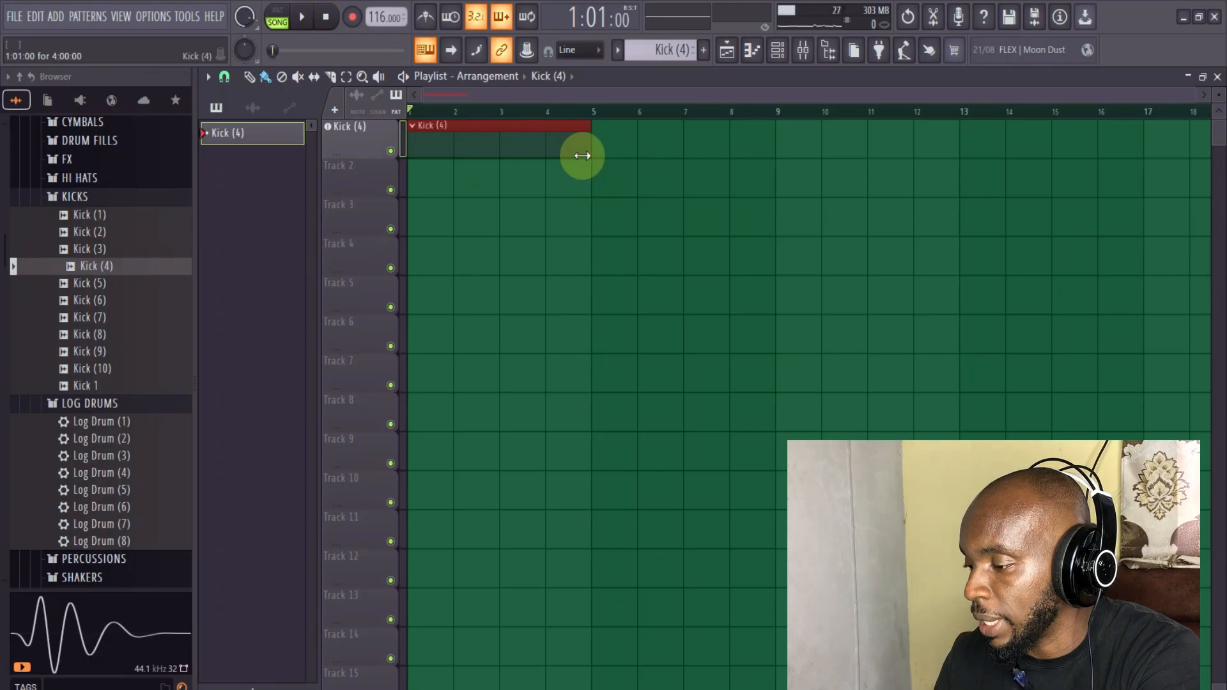
pyautogui.click(779, 51)
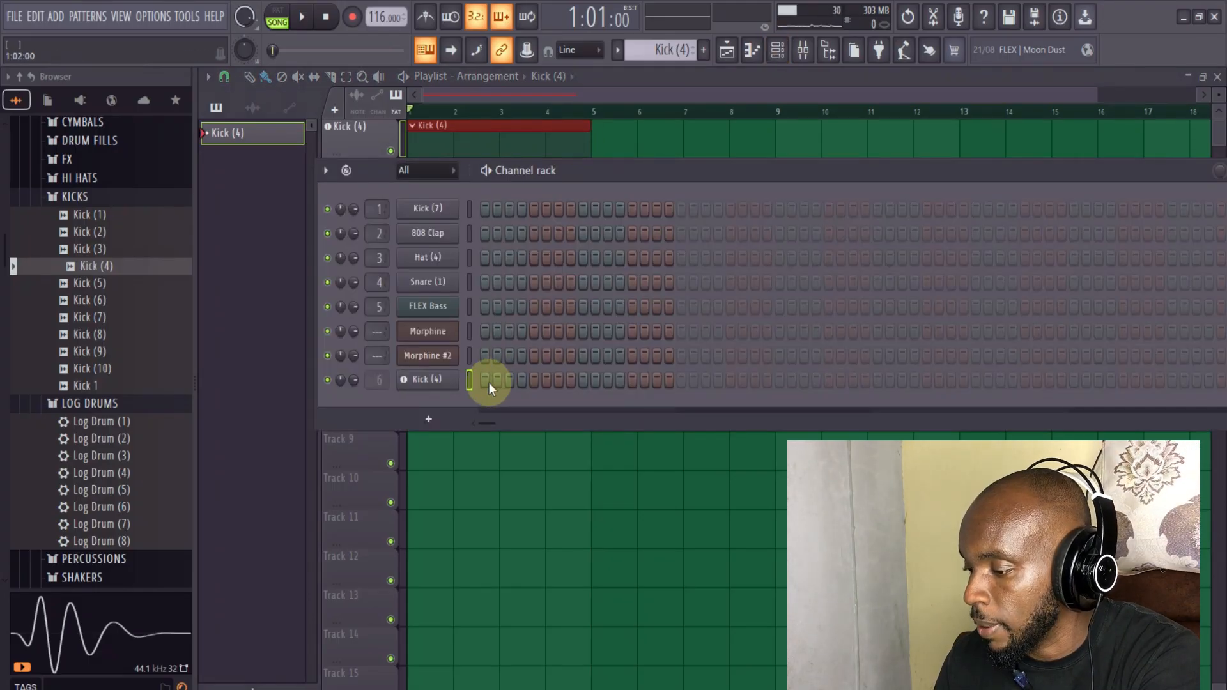
# - Enter Kick (4) hits by hand on every fourth step across 32 steps while the song plays
pyautogui.press('space')
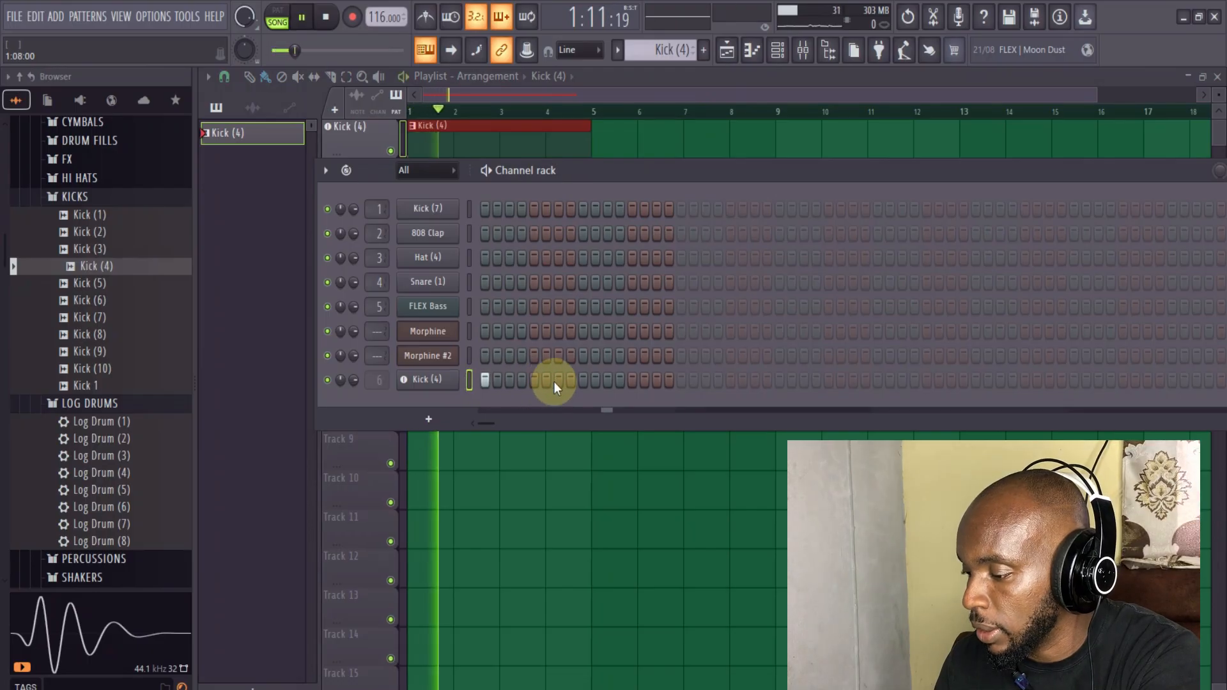
pyautogui.click(534, 379)
pyautogui.click(583, 379)
pyautogui.click(632, 379)
pyautogui.click(681, 379)
pyautogui.click(730, 379)
pyautogui.click(779, 379)
pyautogui.click(828, 379)
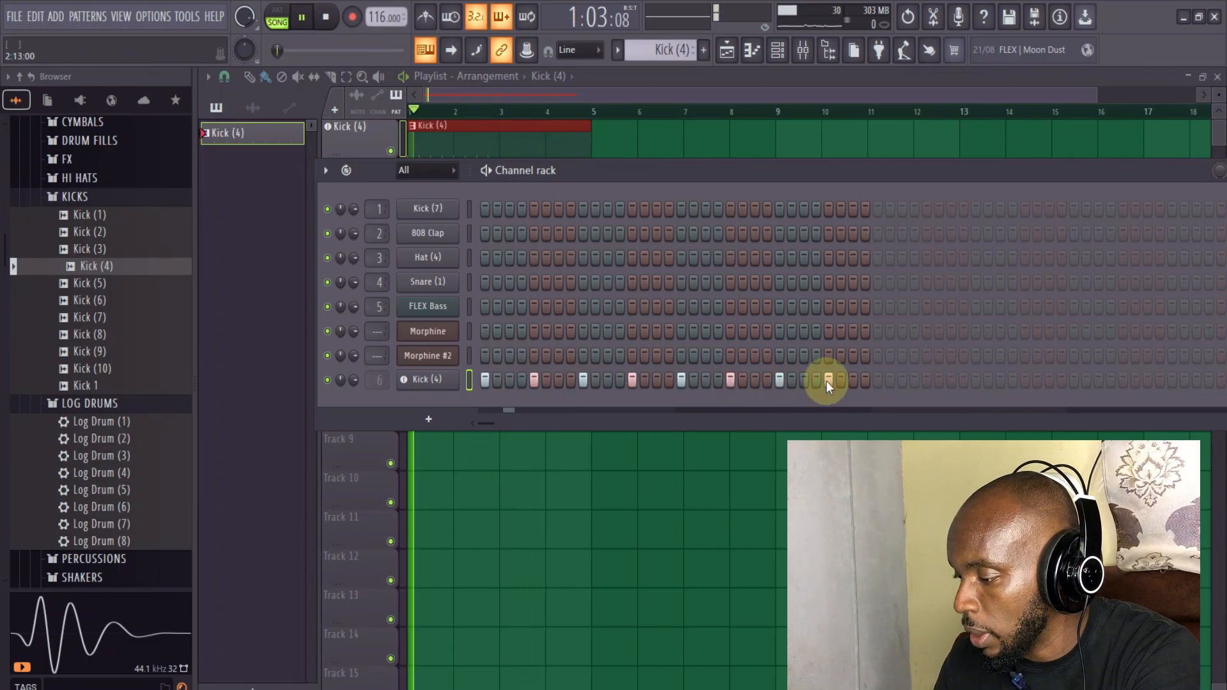
pyautogui.press('space')
# - Undo all the Kick (4) steps entered by hand
pyautogui.hotkey('ctrl', 'alt', 'z')
pyautogui.hotkey('ctrl', 'alt', 'z')
pyautogui.hotkey('ctrl', 'alt', 'z')
pyautogui.hotkey('ctrl', 'alt', 'z')
pyautogui.hotkey('ctrl', 'alt', 'z')
pyautogui.hotkey('ctrl', 'alt', 'z')
pyautogui.hotkey('ctrl', 'alt', 'z')
pyautogui.hotkey('ctrl', 'alt', 'z')
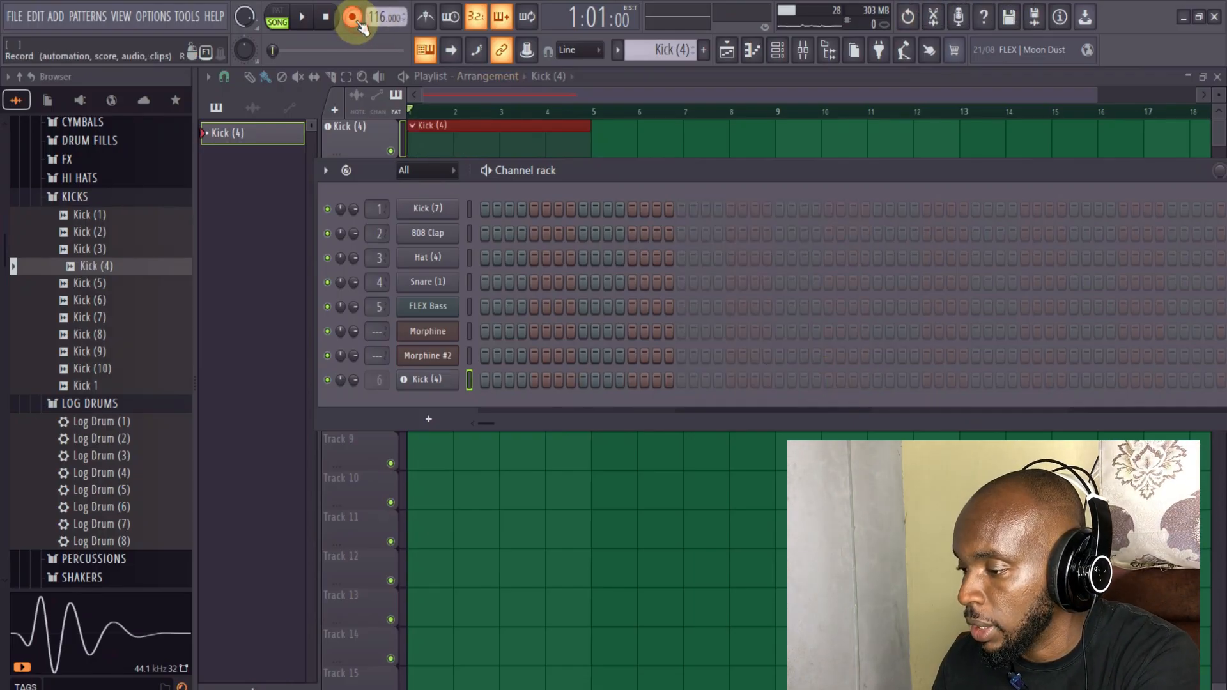
# - Try recording four Kick (4) hits live after the count-in, and undo the recorded take
pyautogui.press('space')
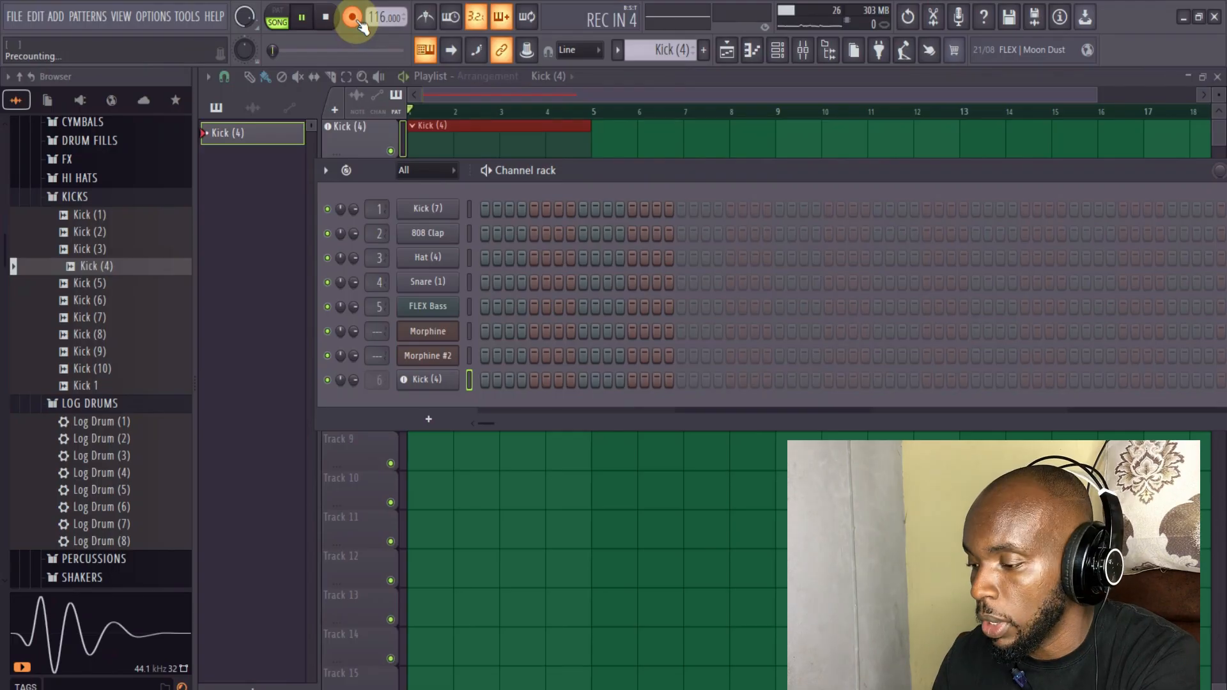
pyautogui.press('z')
pyautogui.press('z')
pyautogui.press('z')
pyautogui.press('z')
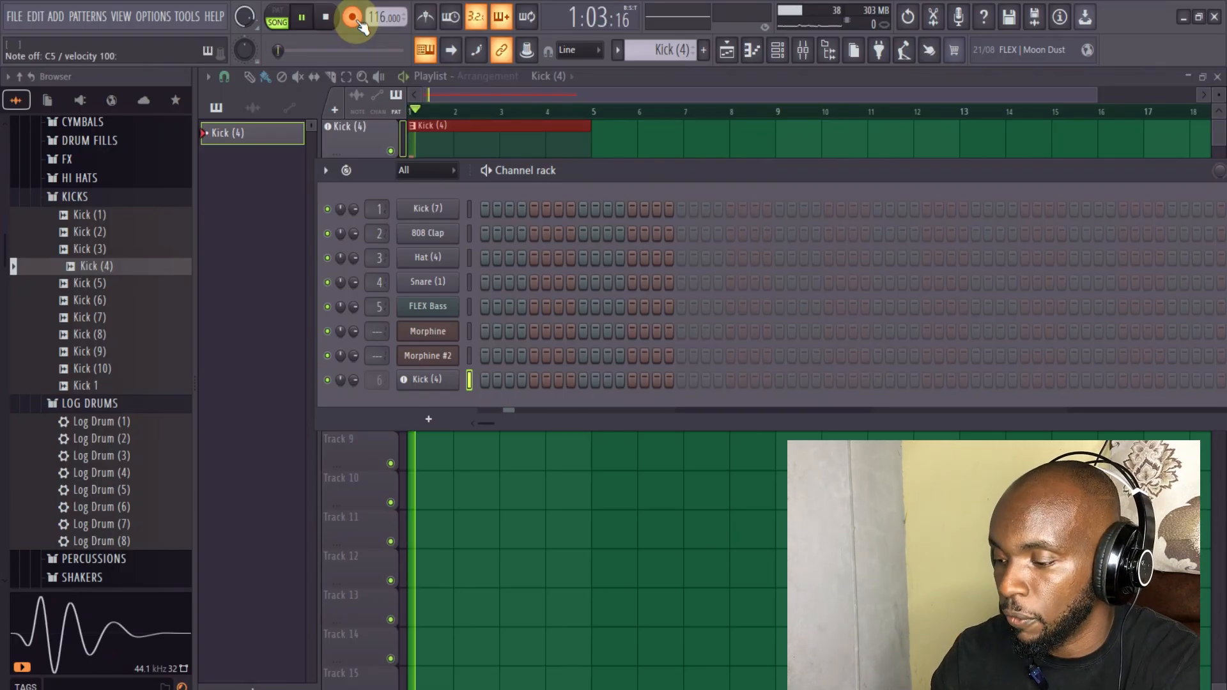
pyautogui.press('space')
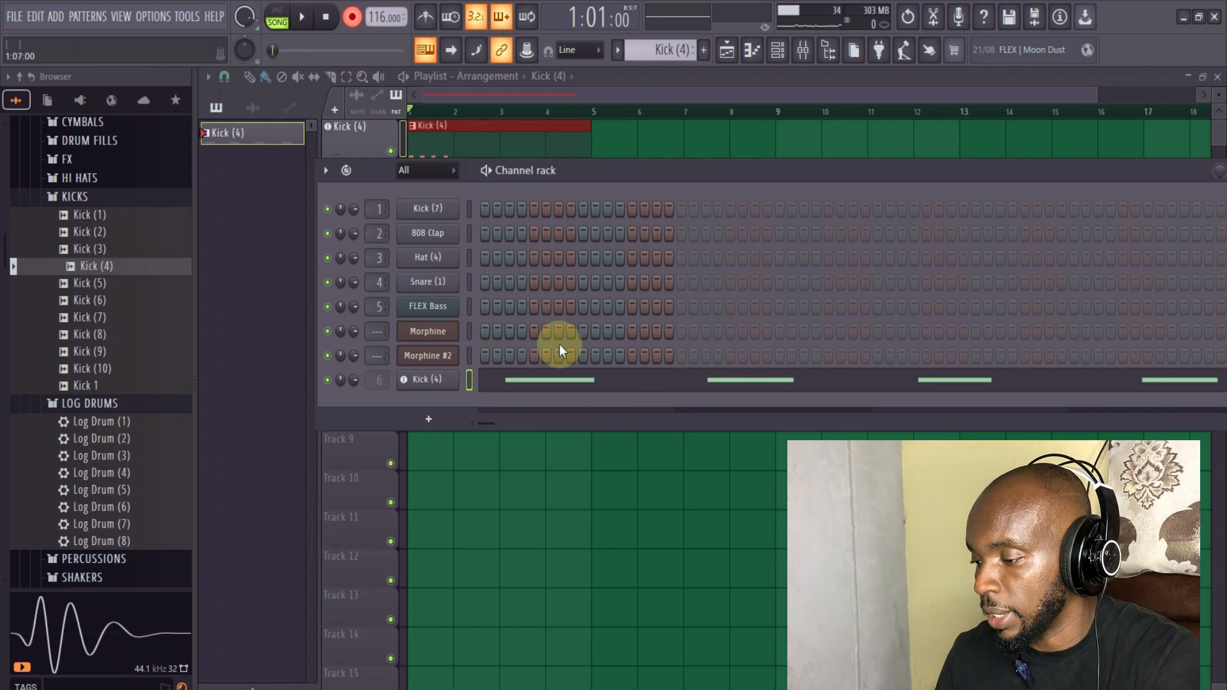
pyautogui.hotkey('ctrl', 'z')
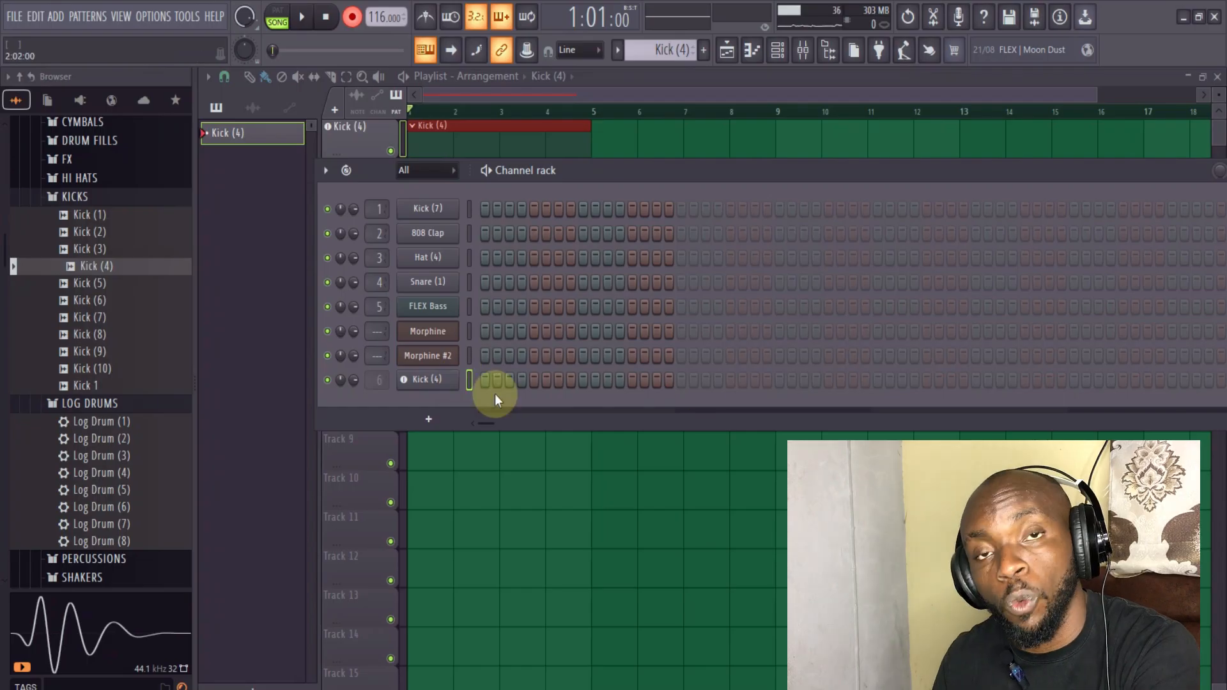
# - Extend the Kick (4) pattern to 32 steps and automatically fill every fourth step
pyautogui.rightClick(434, 381)
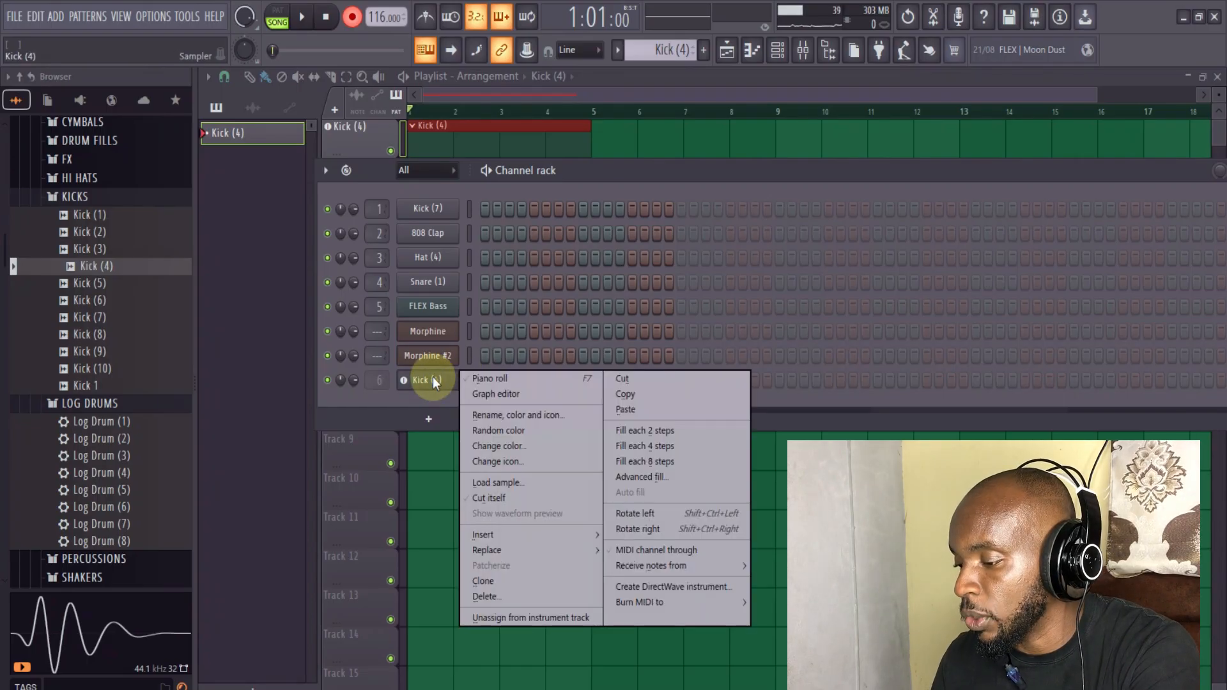
pyautogui.click(650, 448)
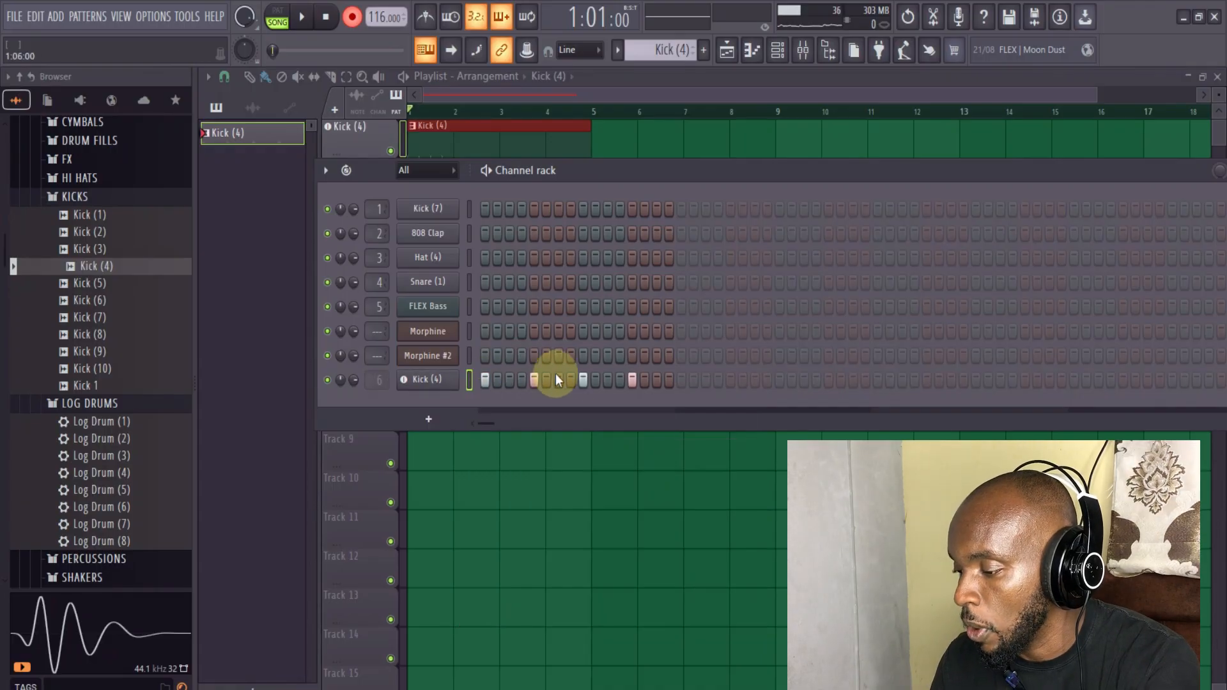
pyautogui.click(683, 381)
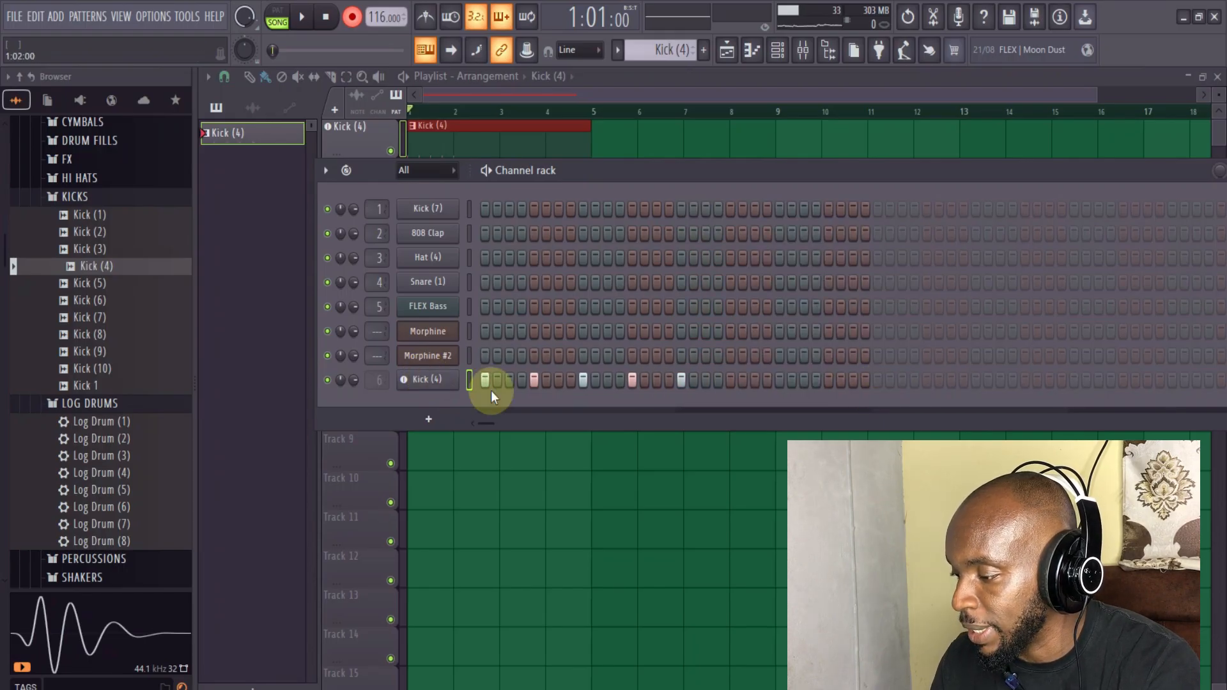
pyautogui.rightClick(432, 382)
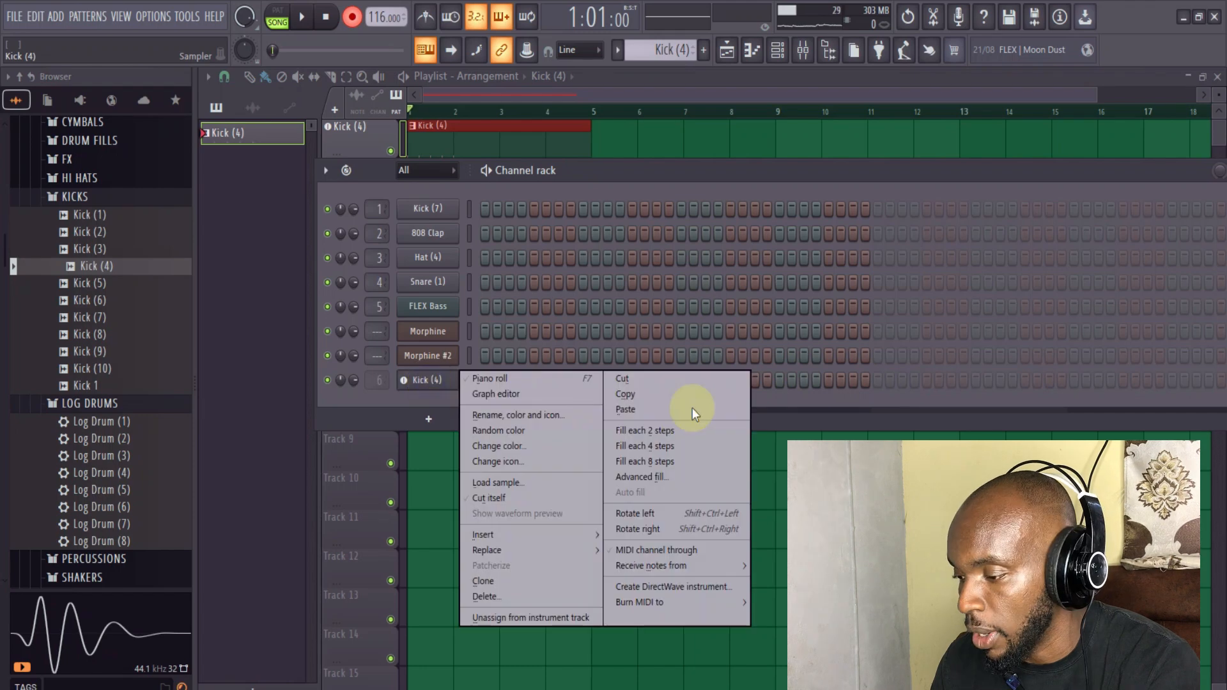
pyautogui.click(676, 444)
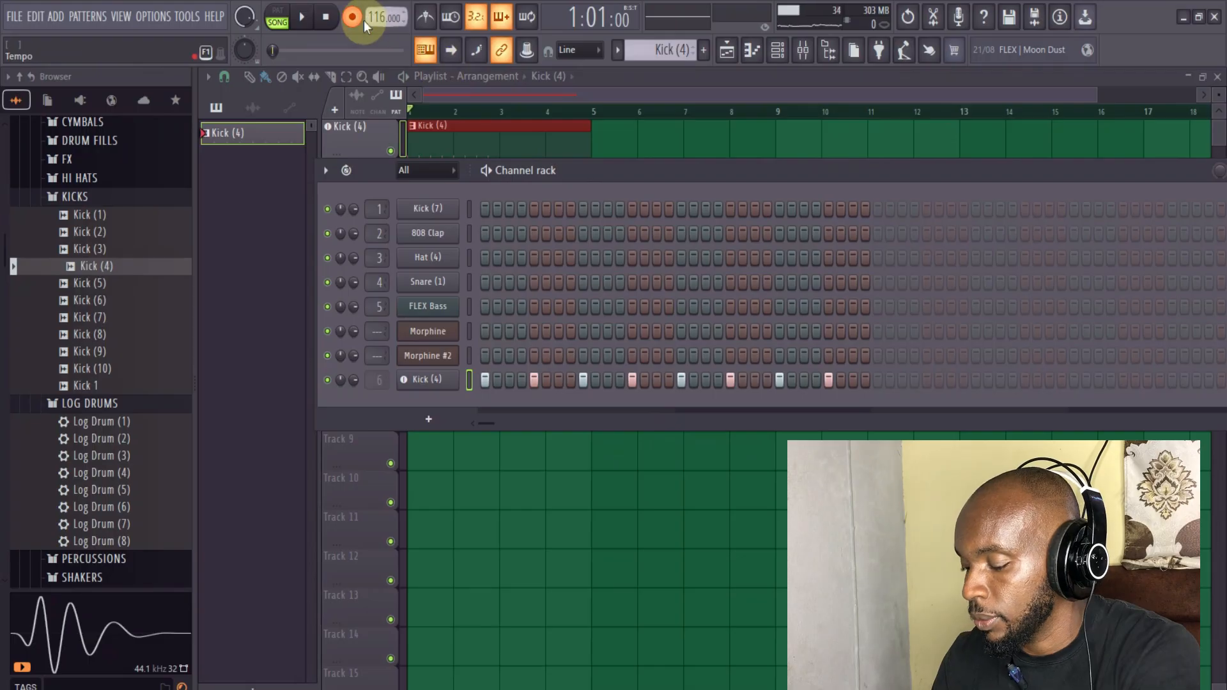
# - Shorten the Kick (4) clip to two bars and place a second one at bar 3 during playback
pyautogui.press('space')
pyautogui.click(544, 95)
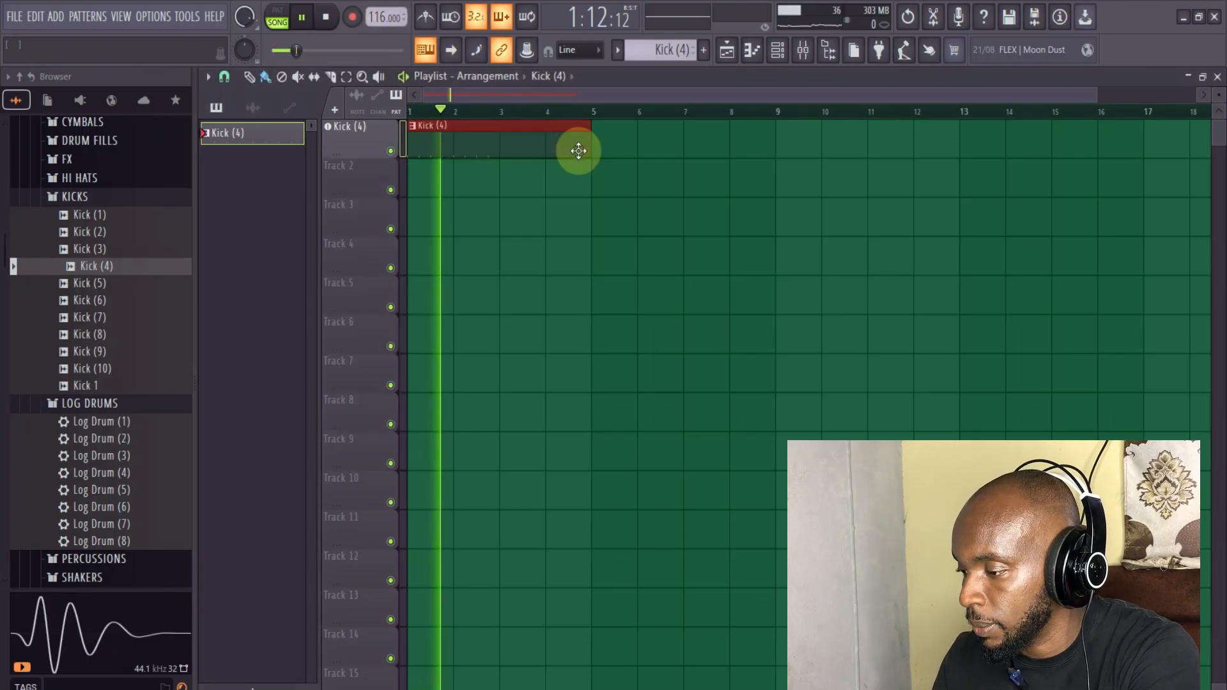
pyautogui.moveTo(581, 151); pyautogui.dragTo(508, 155)
pyautogui.click(509, 154)
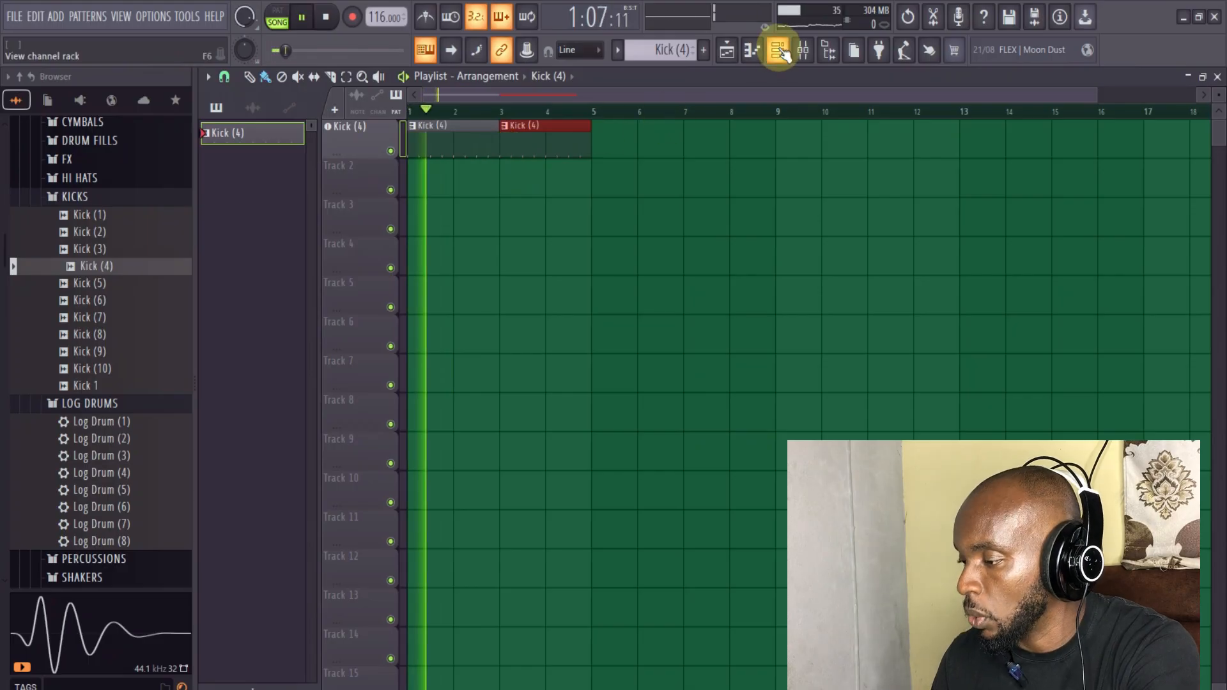
pyautogui.press('space')
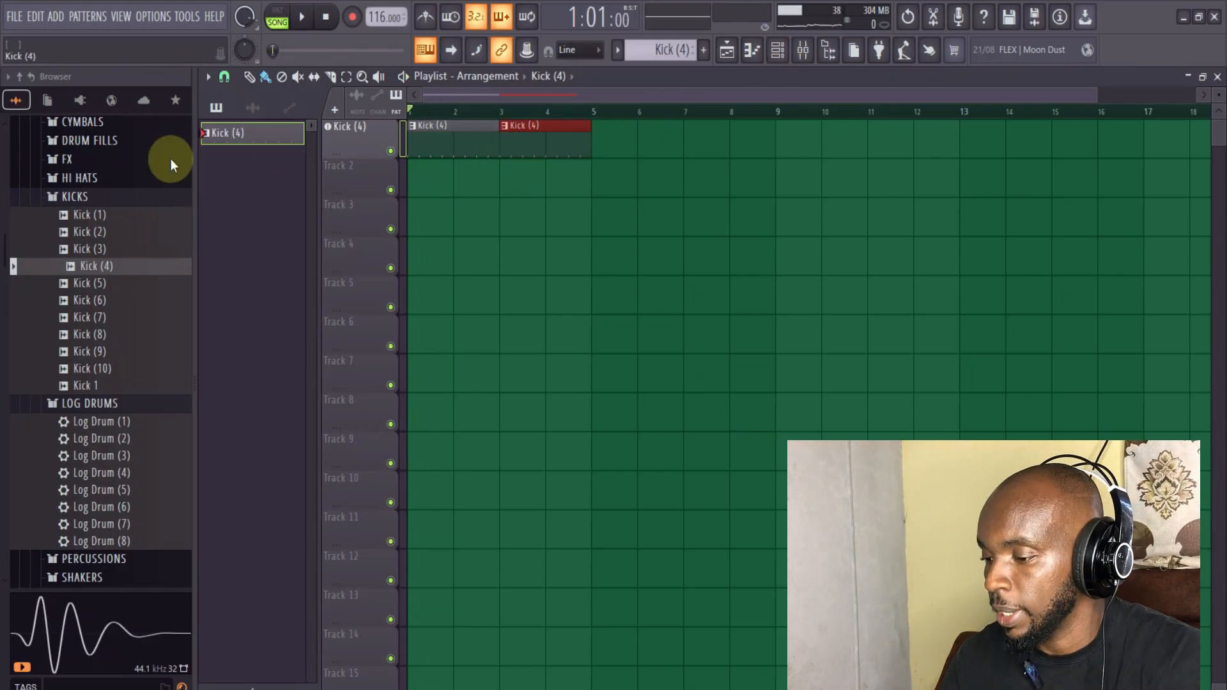
# - Load Snare (1) onto Track 2 as an instrument track, with two-bar clips at bars 1 and 3
pyautogui.click(85, 200)
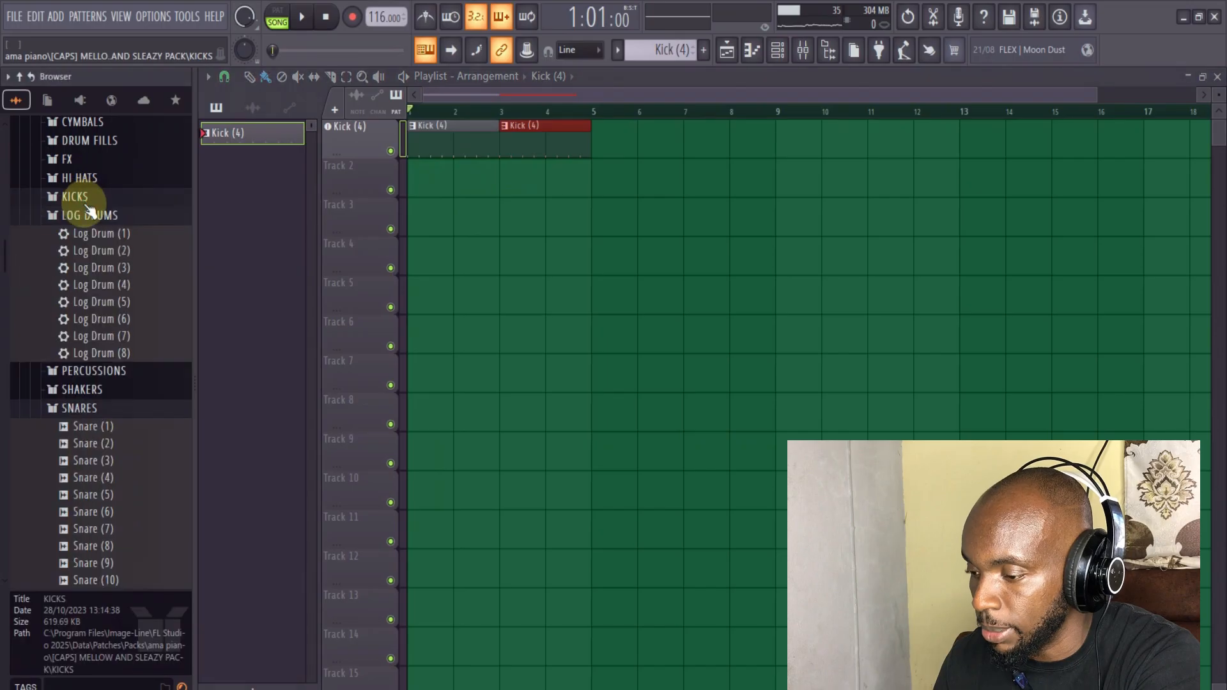
pyautogui.click(86, 432)
pyautogui.moveTo(84, 431); pyautogui.dragTo(369, 170)
pyautogui.click(701, 404)
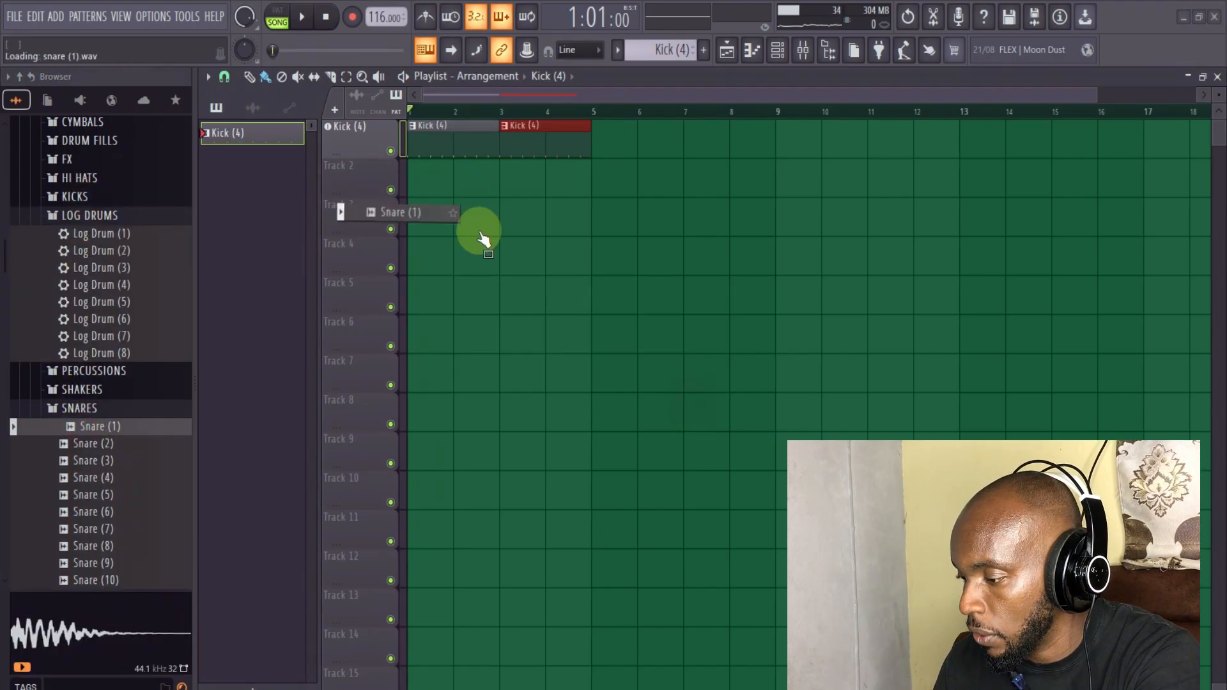
pyautogui.click(508, 192)
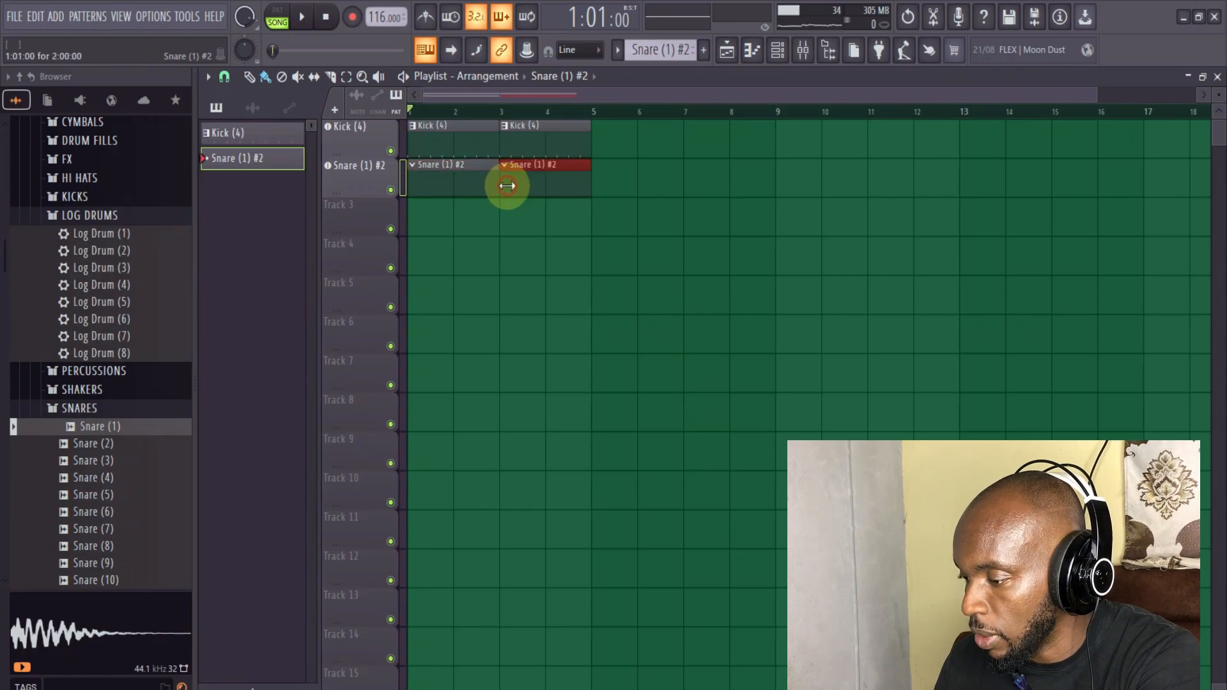
# - Try filling every fourth step of the Snare (1) #2 channel in the channel rack and audition it
pyautogui.click(777, 49)
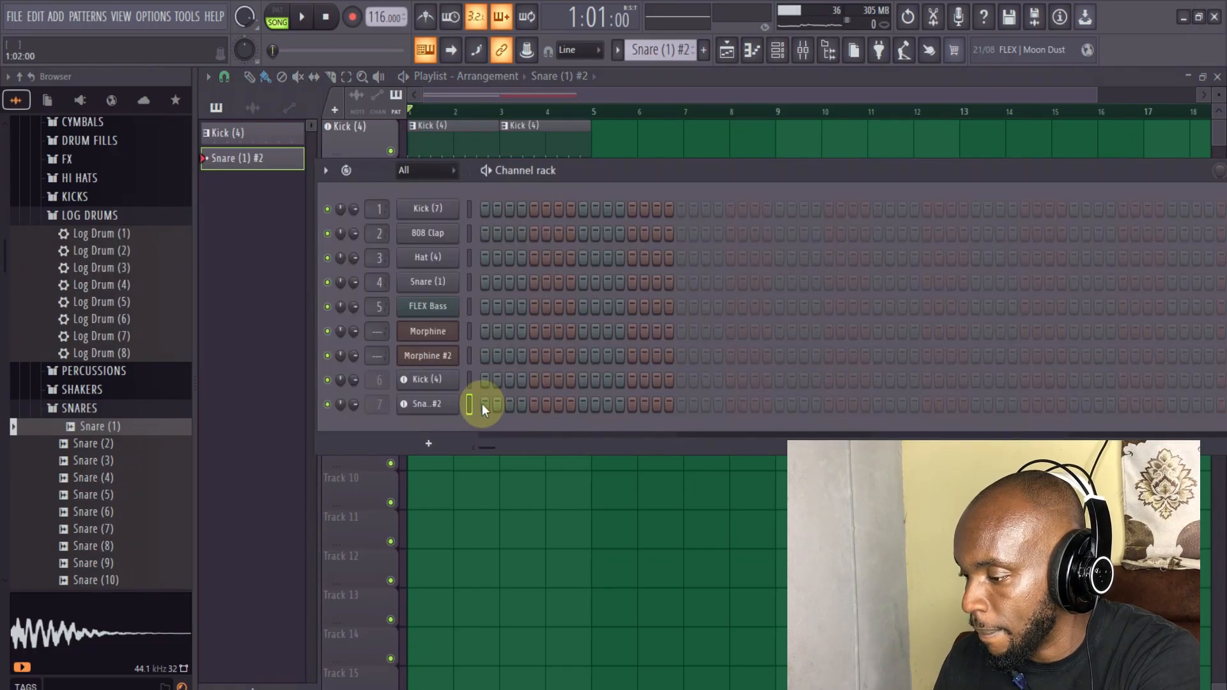
pyautogui.rightClick(444, 416)
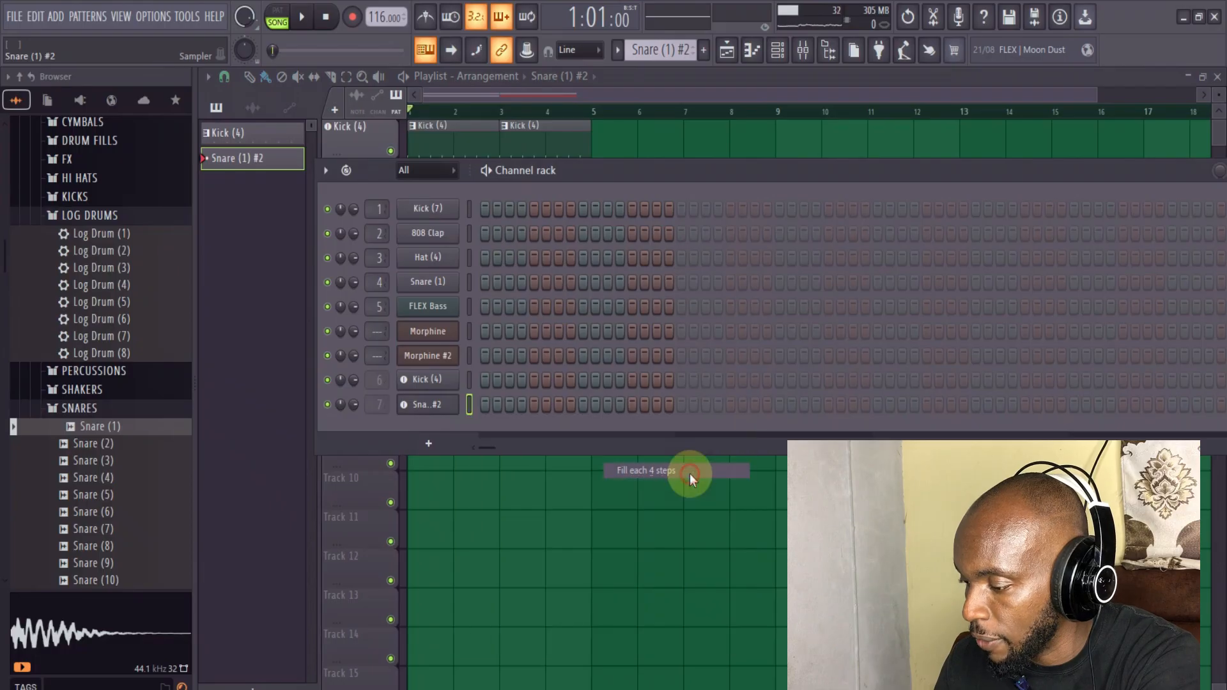
pyautogui.click(689, 474)
pyautogui.press('space')
pyautogui.press('space')
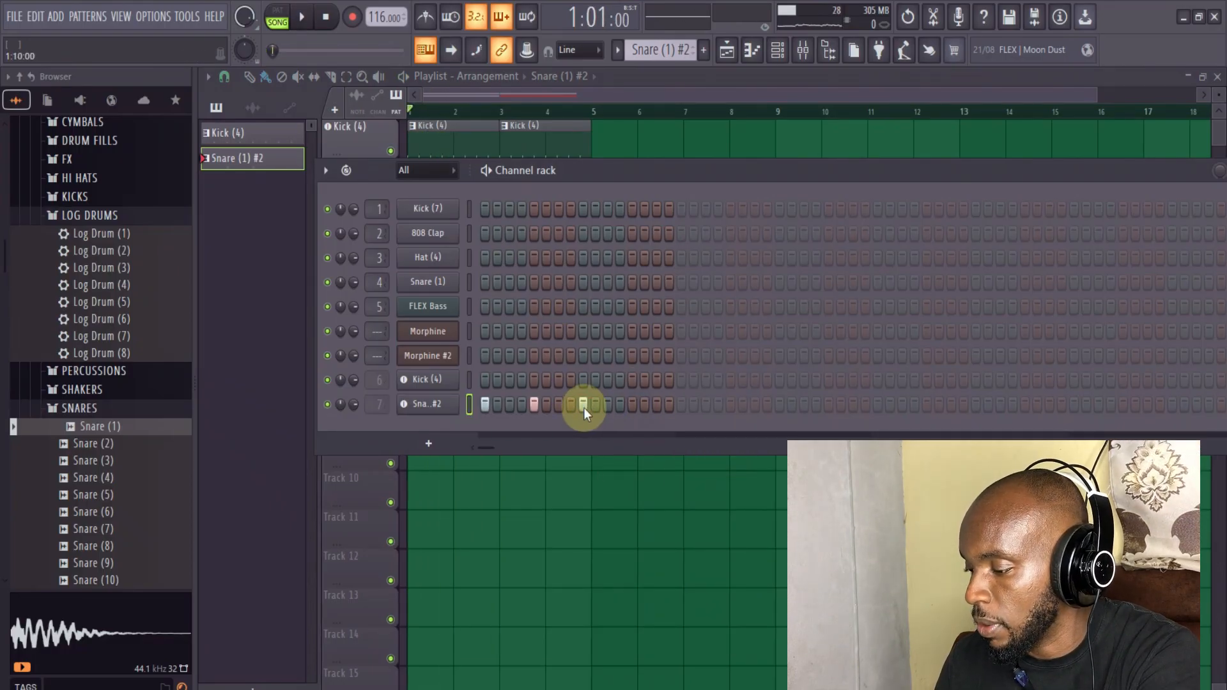
# - Place Snare (1) #2 hits on steps 4, 8 and 11, auditioning the rhythm while correcting misplaced steps
pyautogui.click(510, 405)
pyautogui.press('space')
pyautogui.press('space')
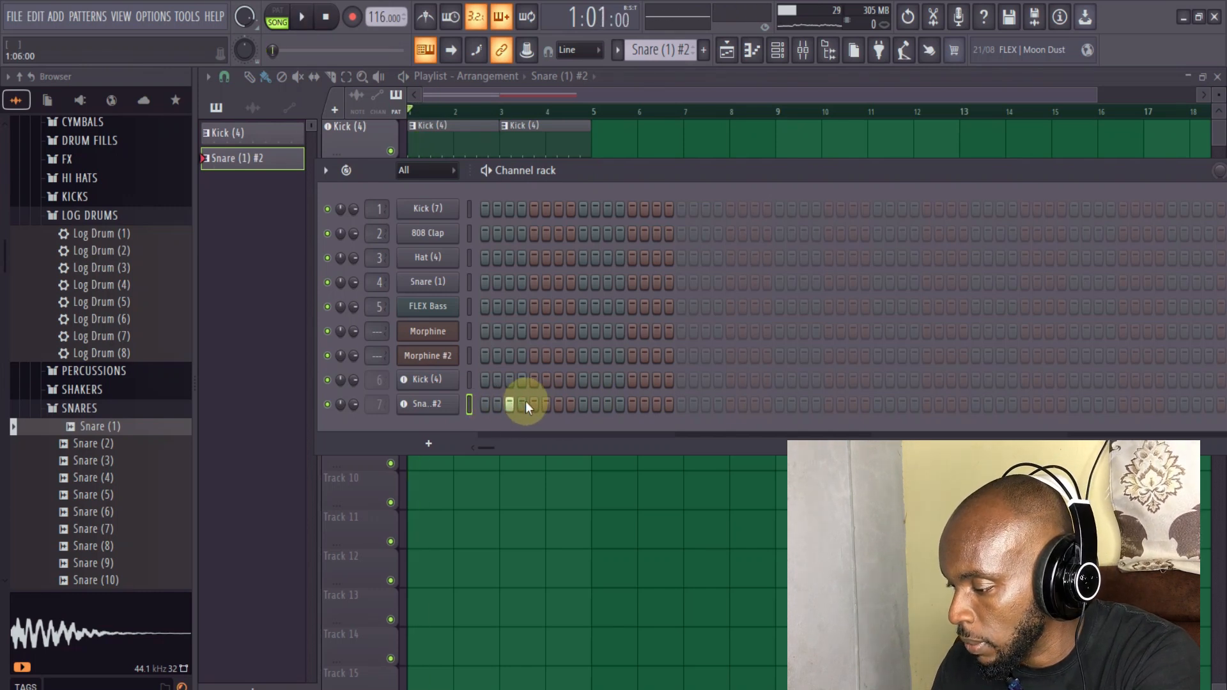
pyautogui.click(520, 405)
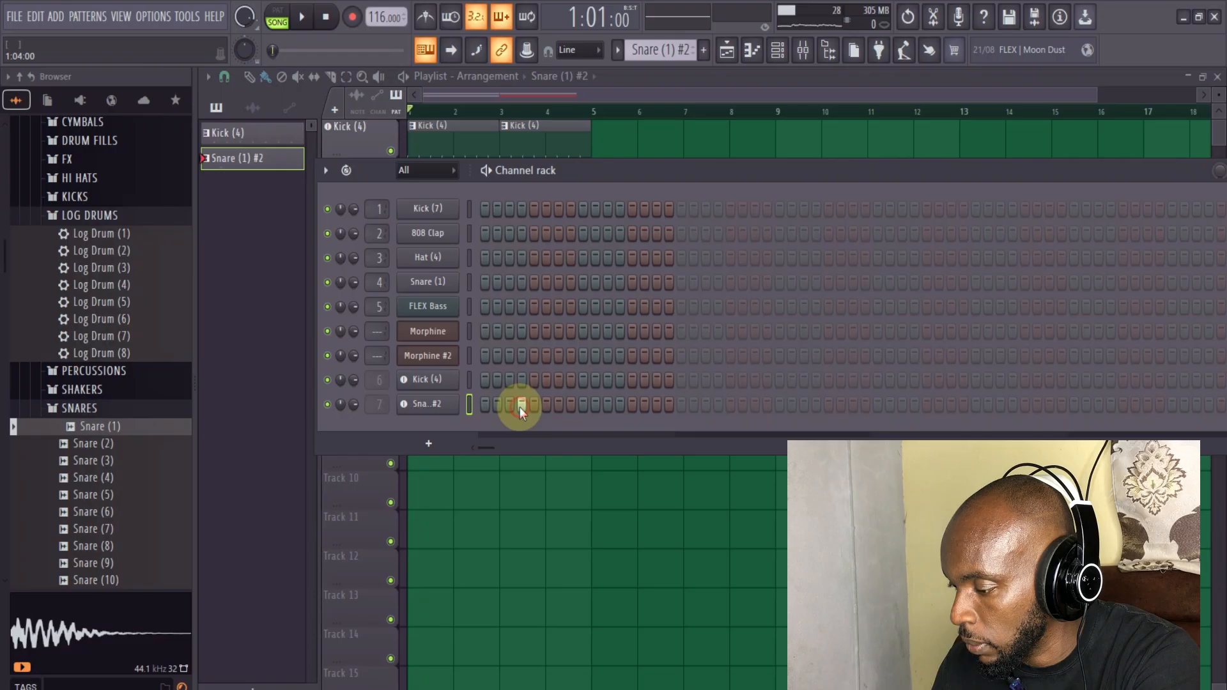
pyautogui.press('space')
pyautogui.click(608, 405)
pyautogui.press('space')
pyautogui.press('space')
pyautogui.click(558, 405)
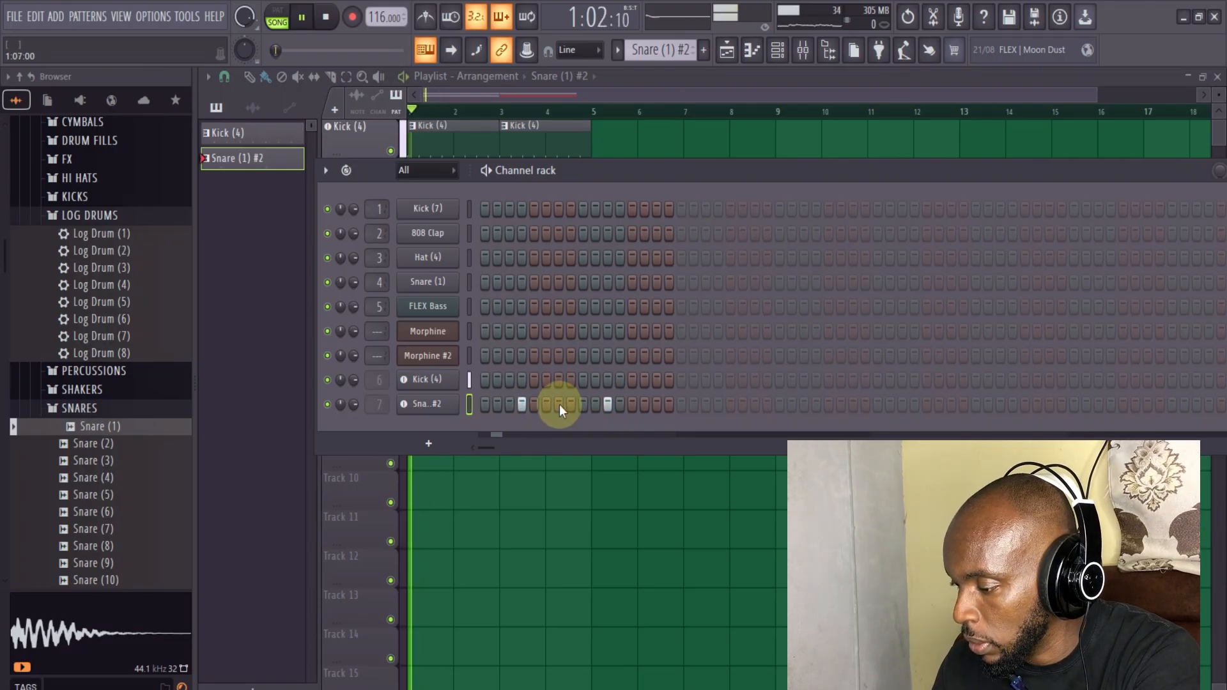
pyautogui.click(570, 404)
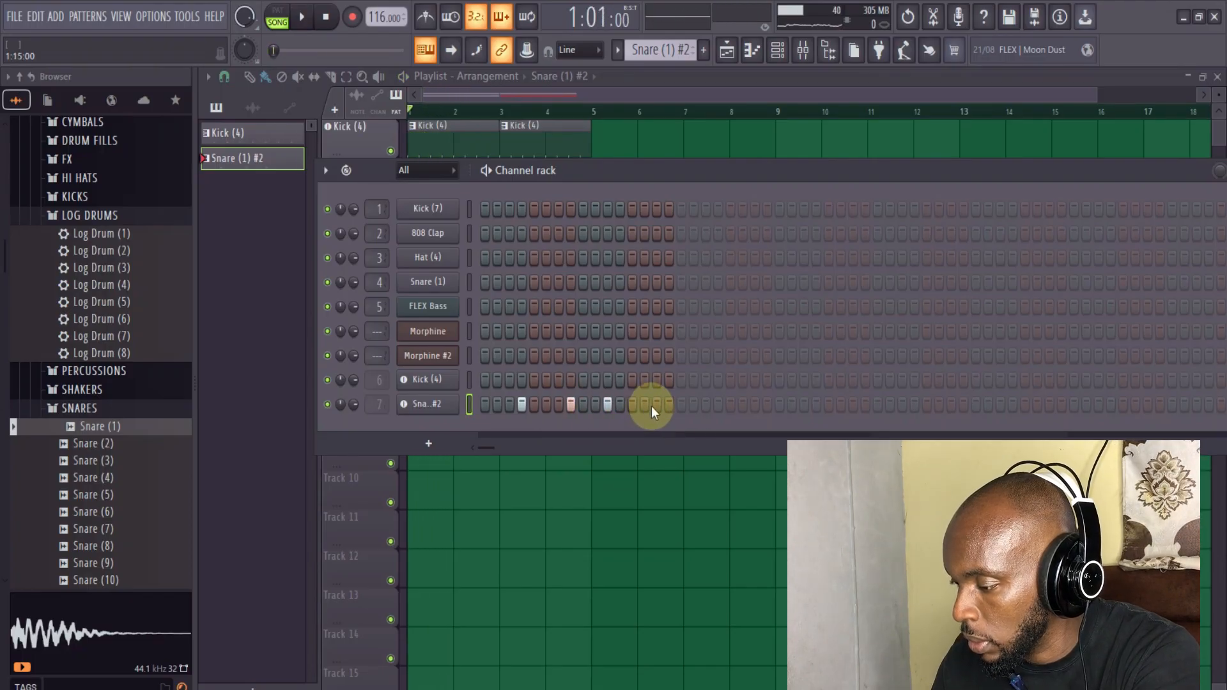
# - Extend the Snare (1) #2 pattern to 32 steps with further hits on steps 20, 24 and 27
pyautogui.press('space')
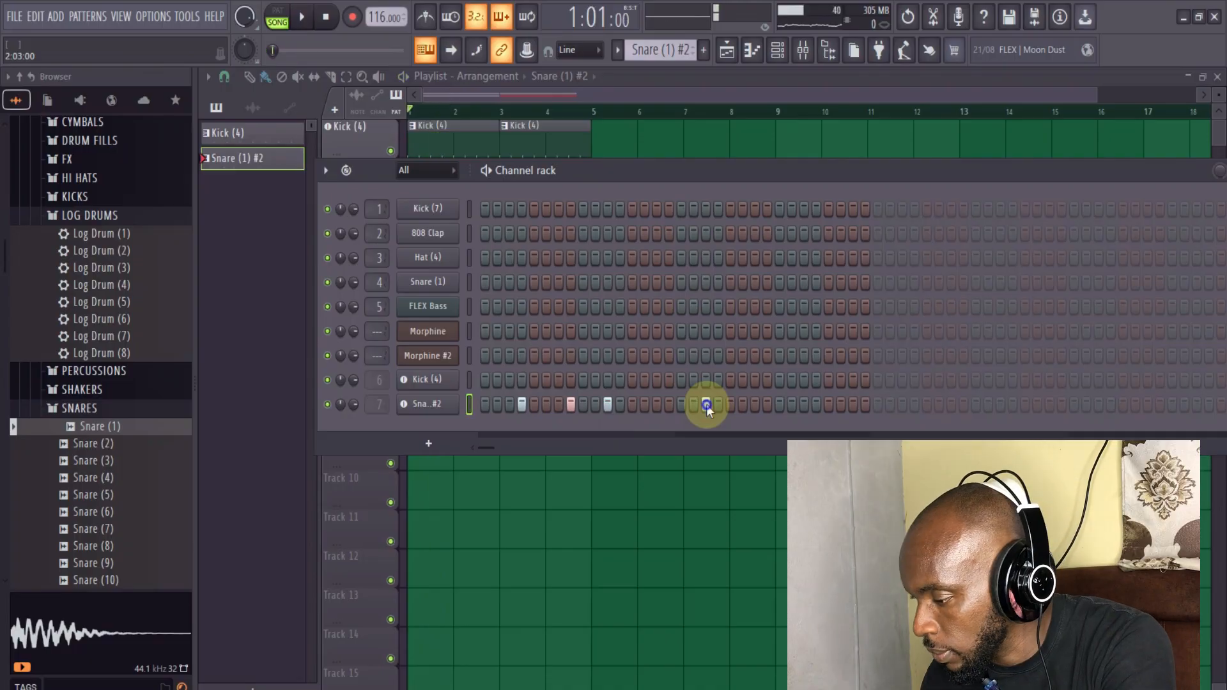
pyautogui.click(716, 405)
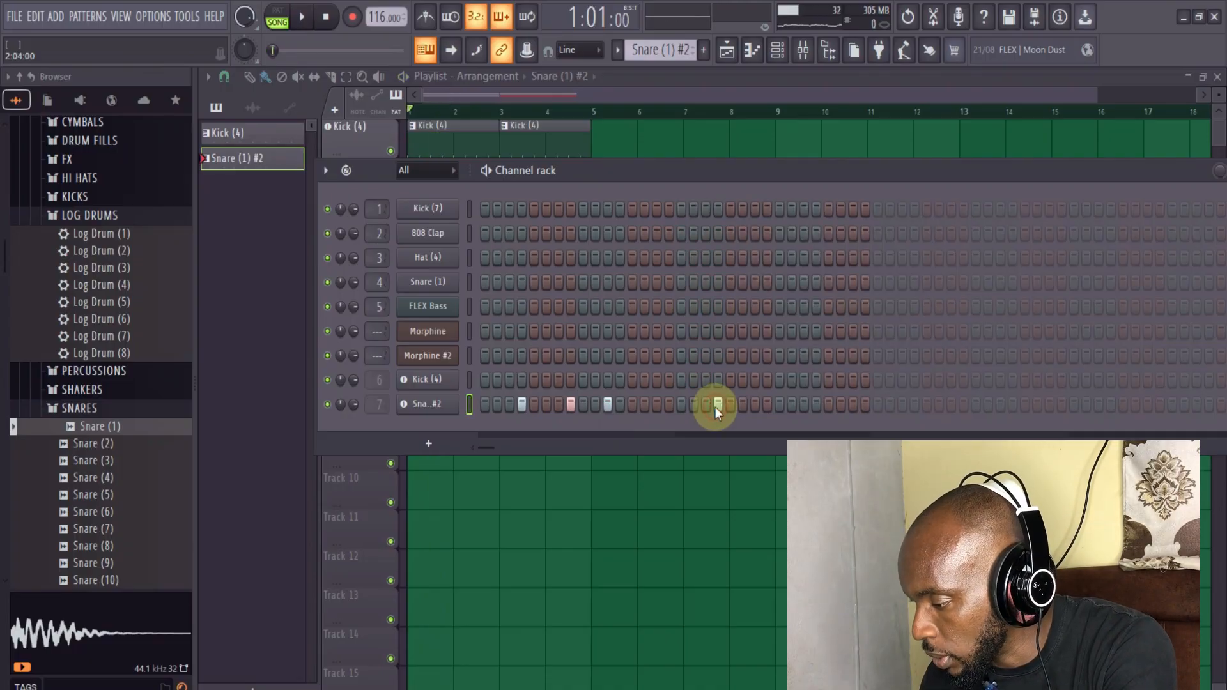
pyautogui.click(767, 405)
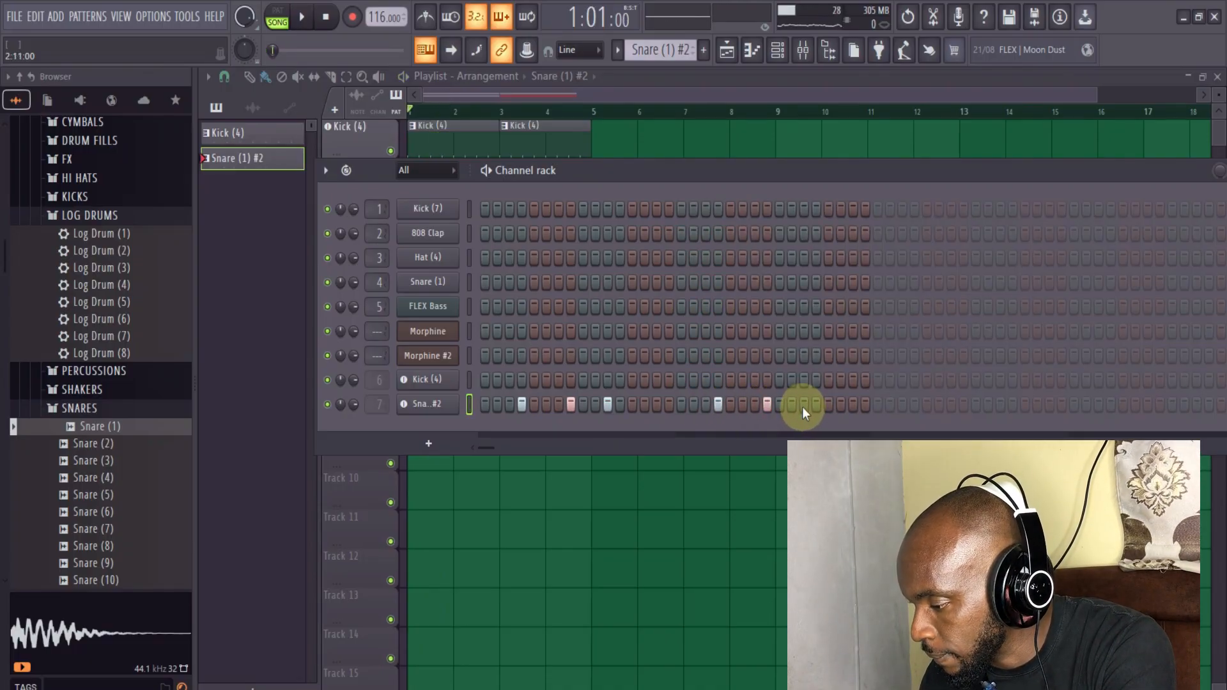
# - Add a short C5 note at 2:12 in the Snare (1) #2 piano roll and lower its velocity to 56%
pyautogui.rightClick(437, 409)
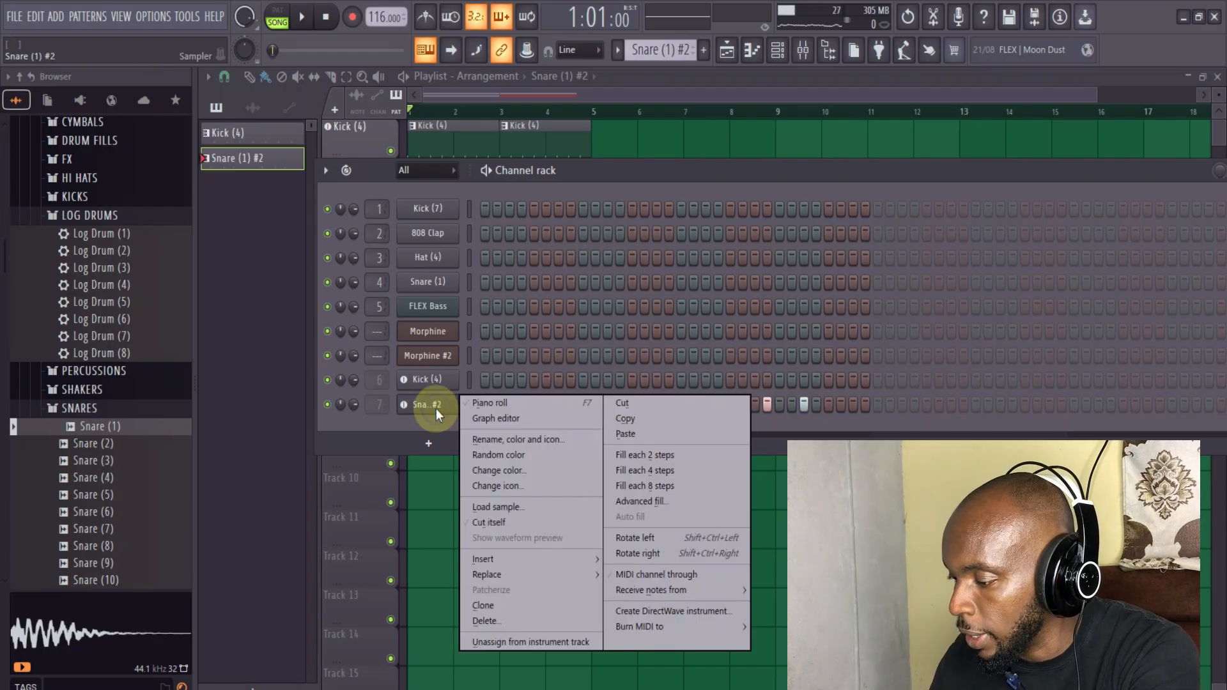
pyautogui.click(474, 405)
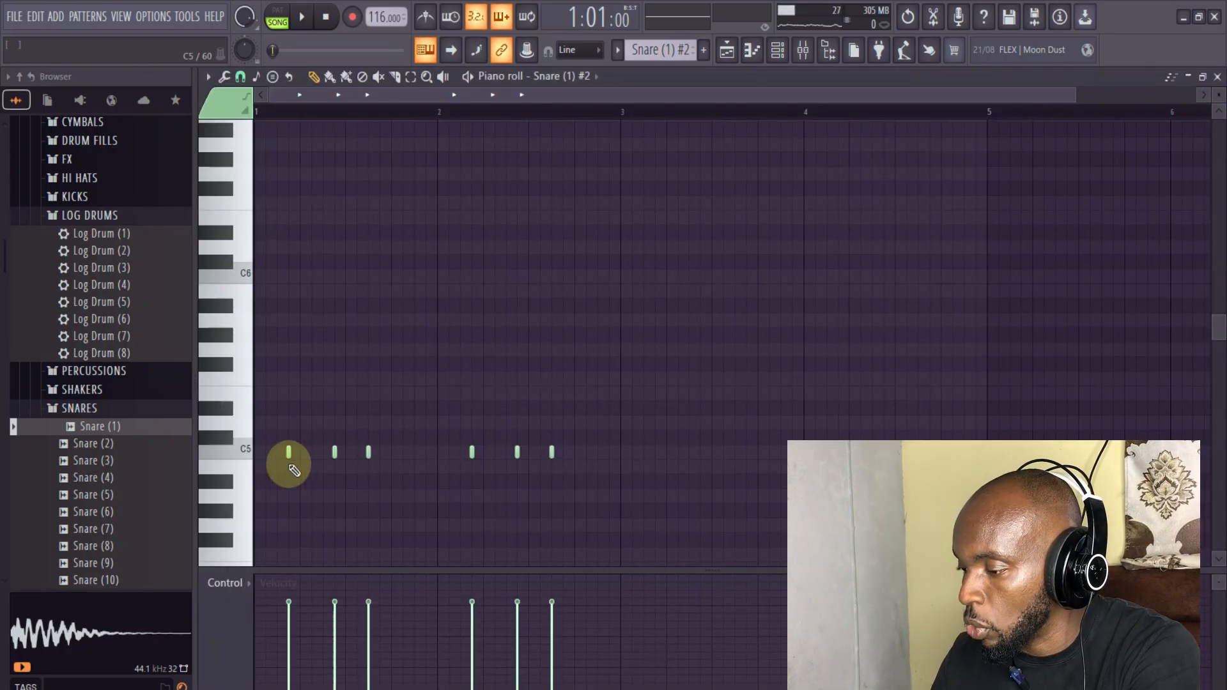
pyautogui.press('space')
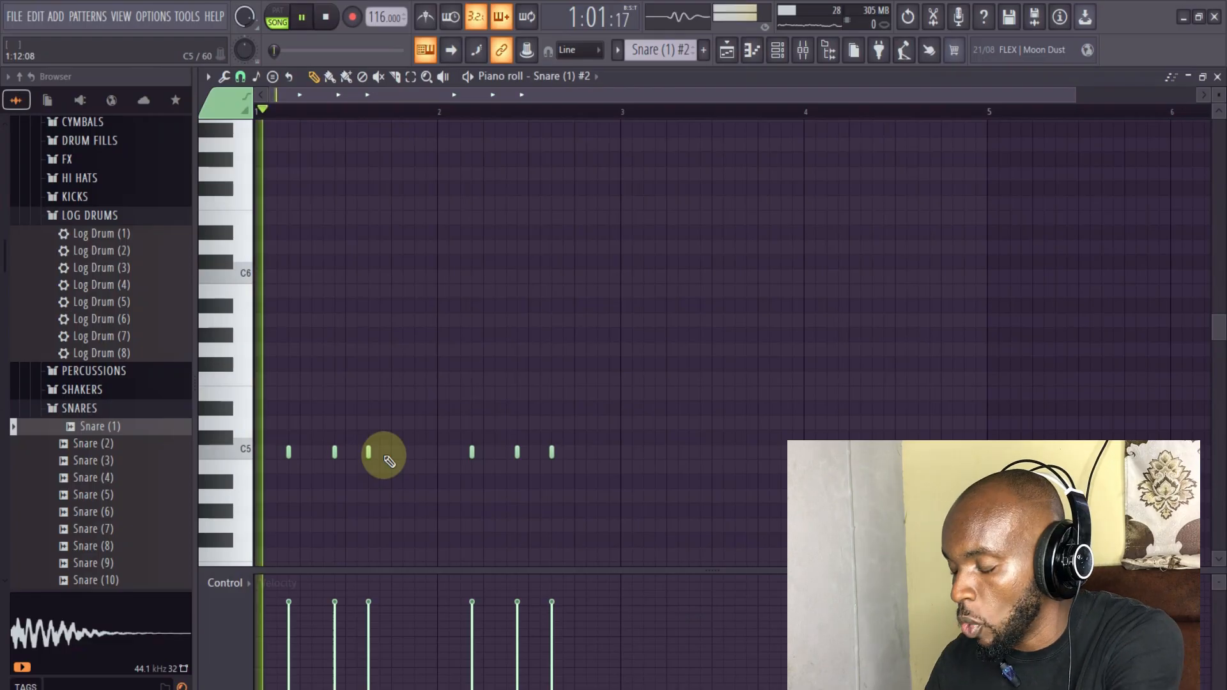
pyautogui.click(563, 452)
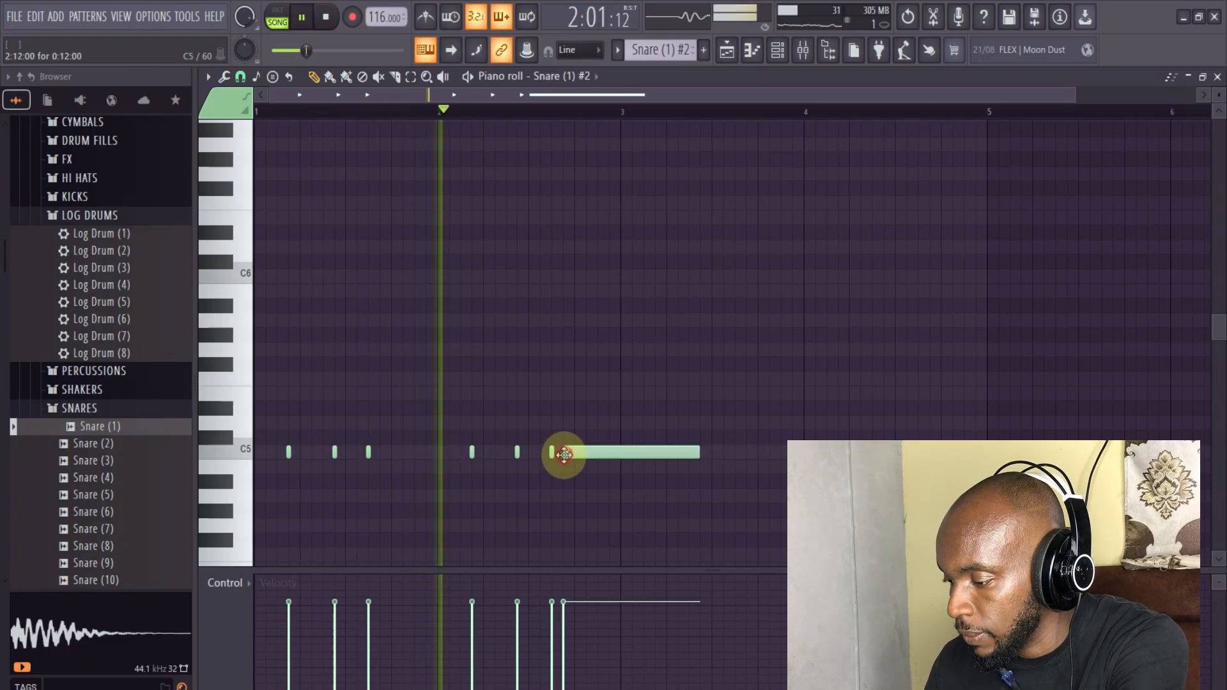
pyautogui.moveTo(696, 455); pyautogui.dragTo(570, 452)
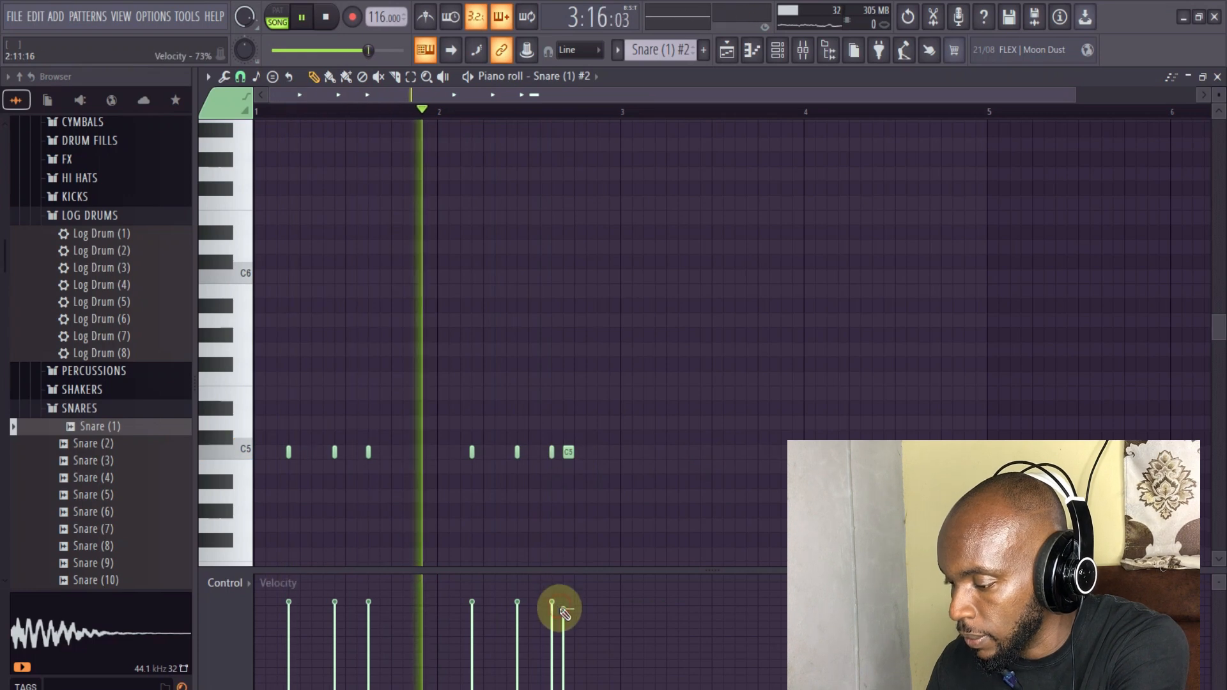
pyautogui.press('space')
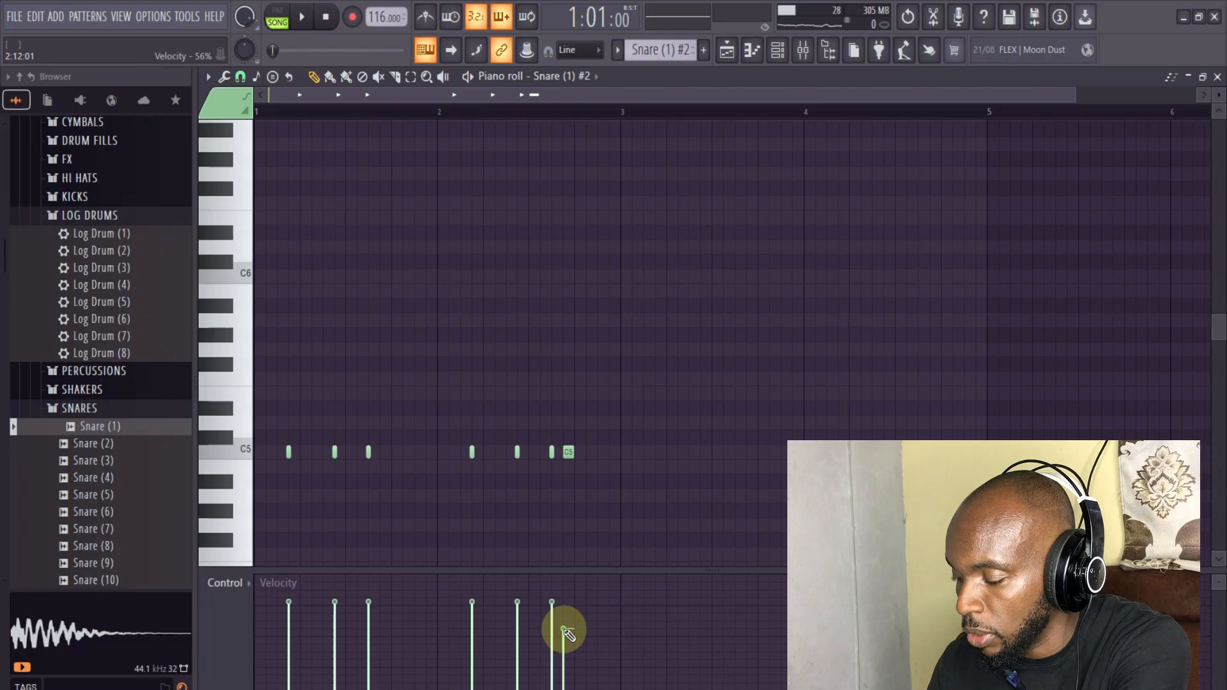
pyautogui.press('space')
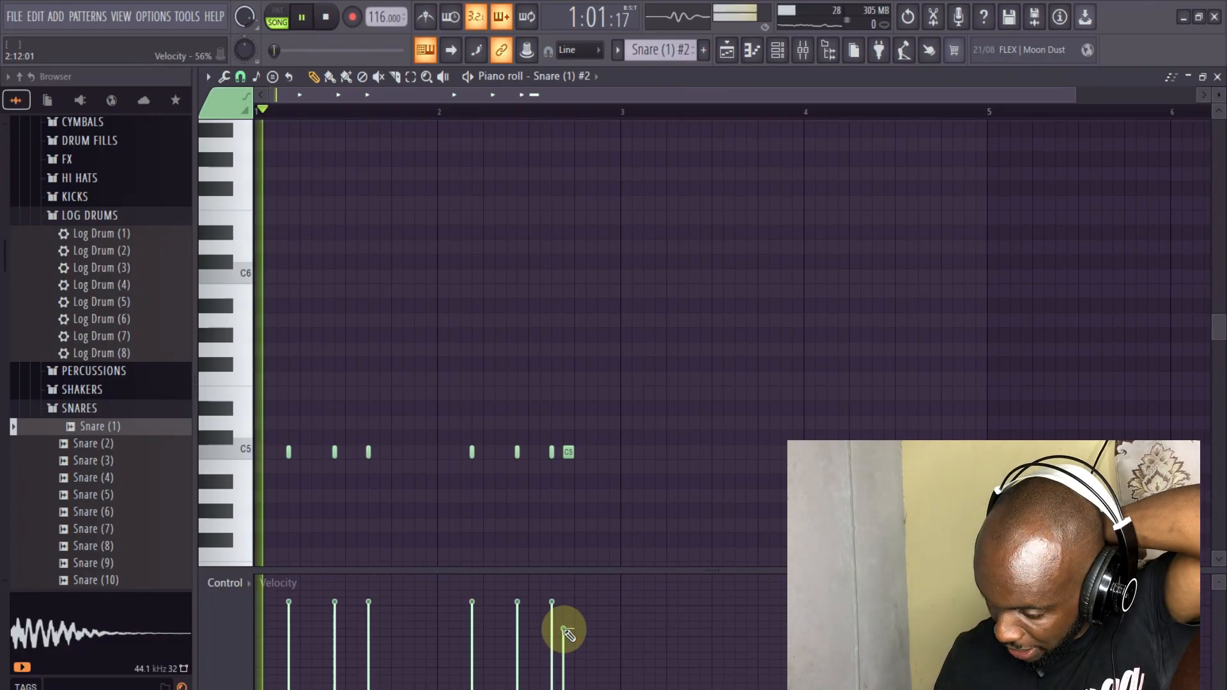
# - Return to the playlist and set Track 3 as an instrument track using Morphine
pyautogui.click(728, 51)
pyautogui.press('space')
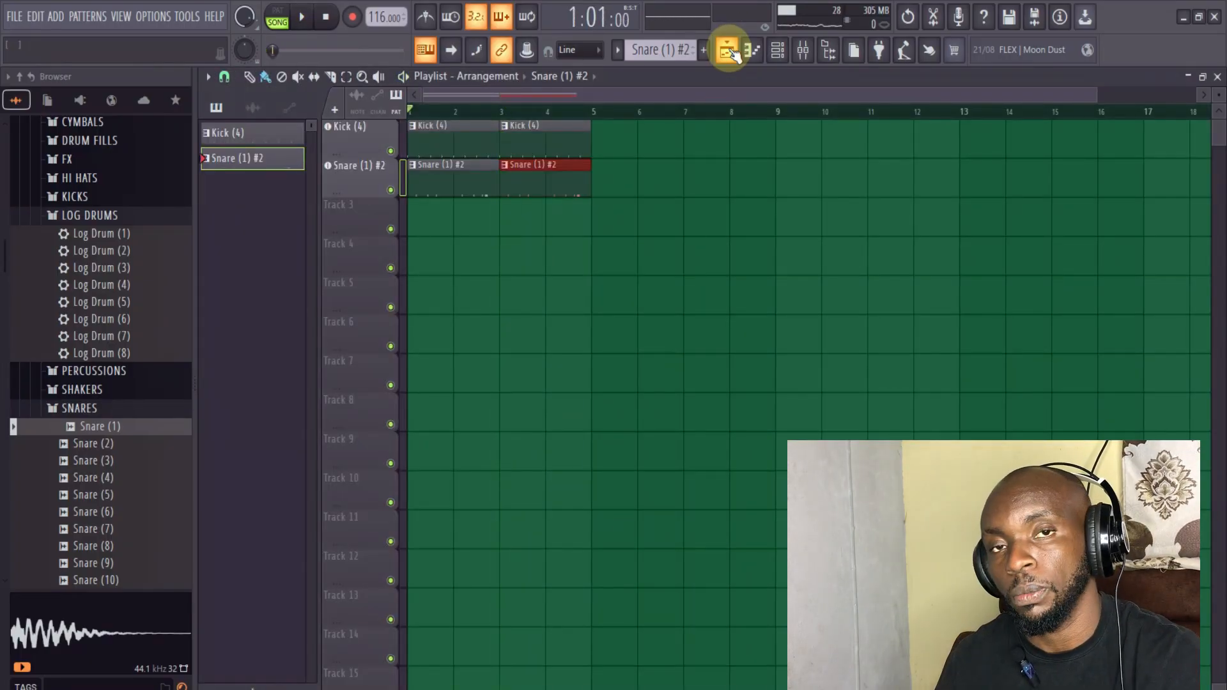
pyautogui.rightClick(347, 216)
pyautogui.moveTo(457, 317)
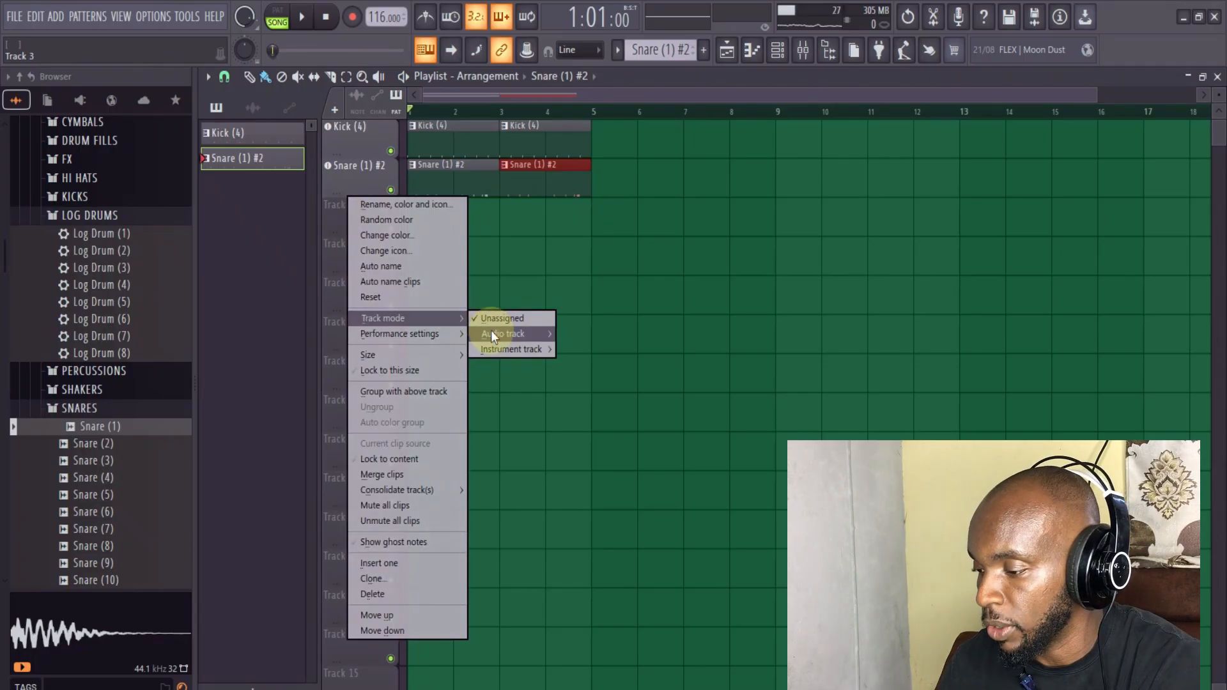
pyautogui.moveTo(506, 348)
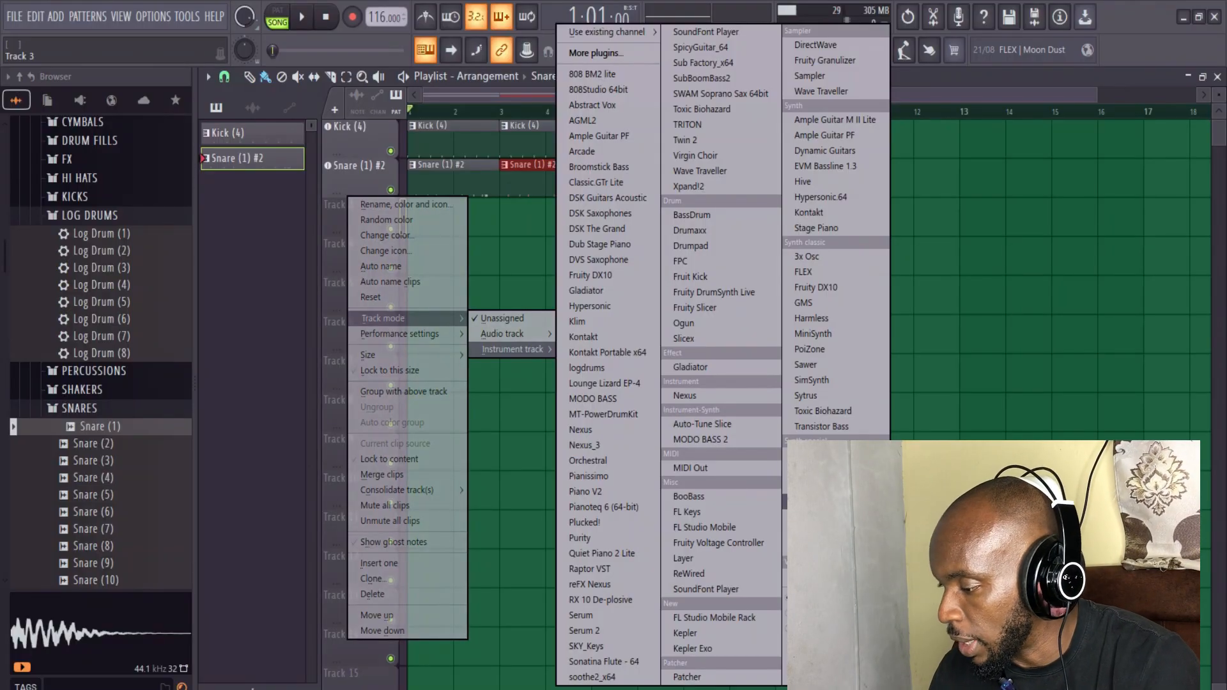
pyautogui.click(812, 501)
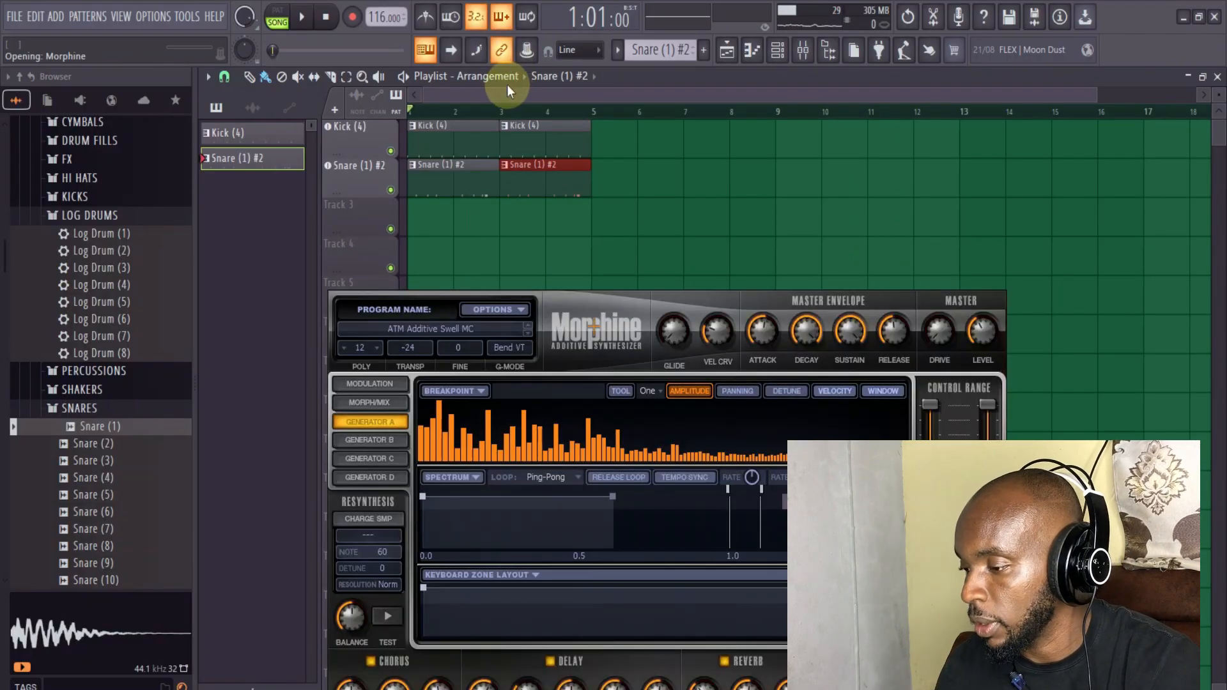
pyautogui.click(505, 87)
# - Choose Morphine again as the instrument for the third playlist track
pyautogui.rightClick(344, 208)
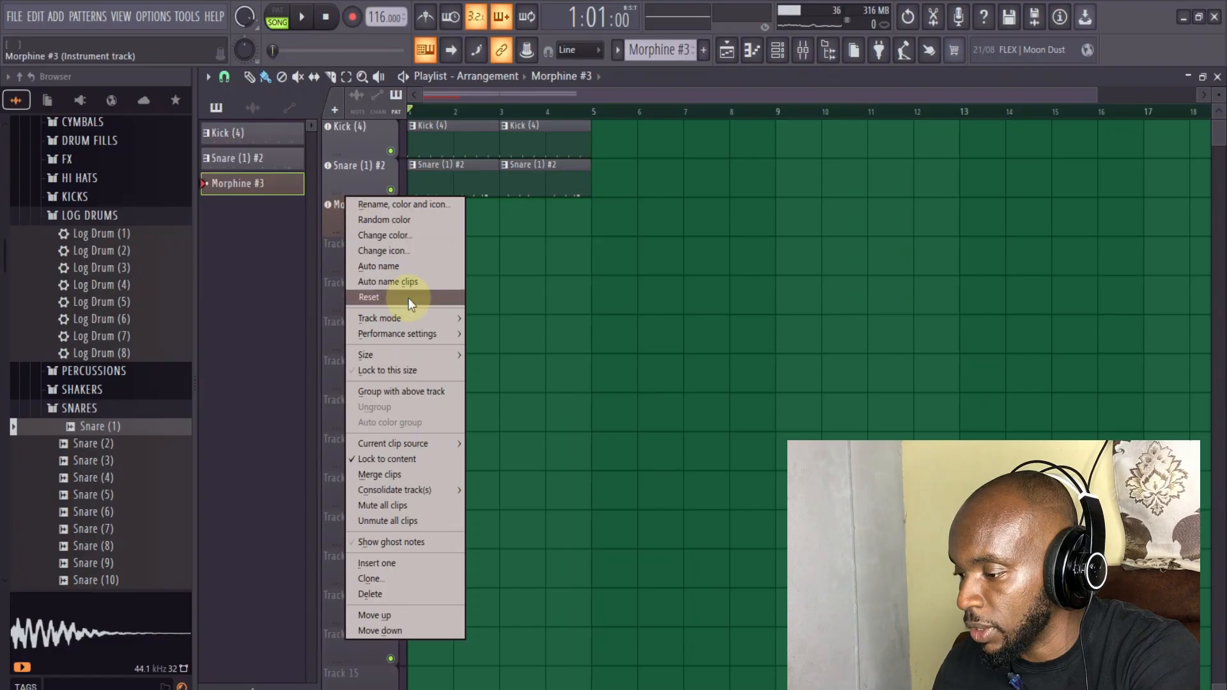
pyautogui.moveTo(430, 316)
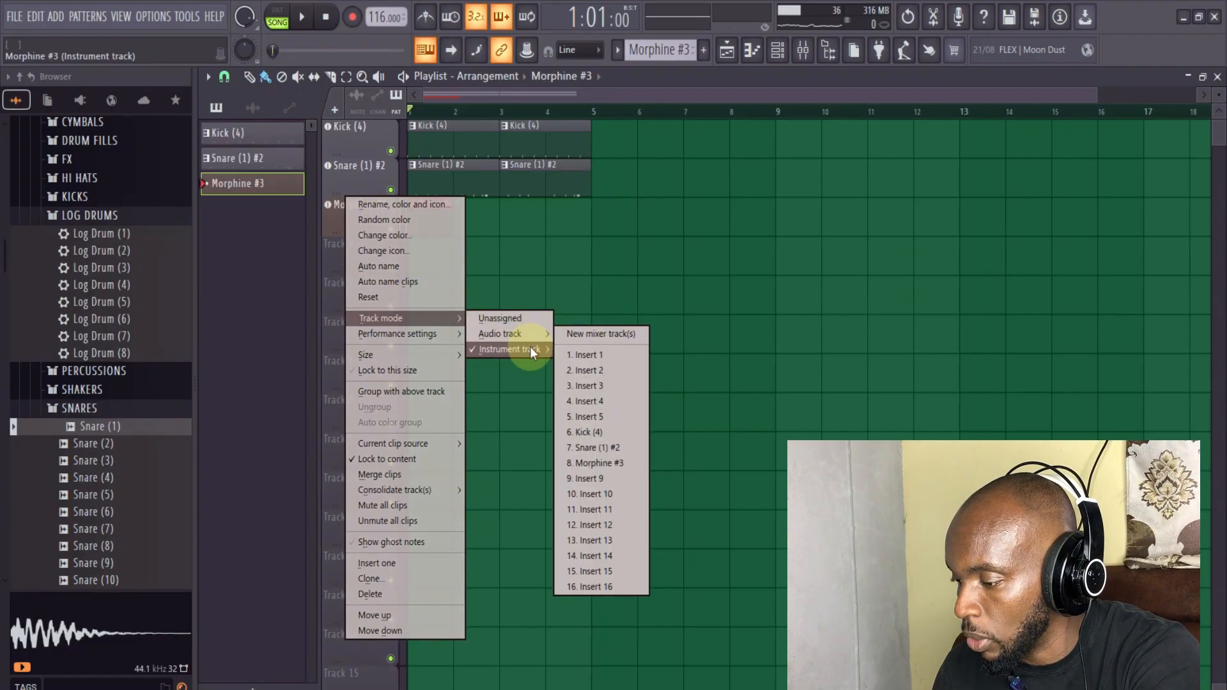
pyautogui.moveTo(535, 349)
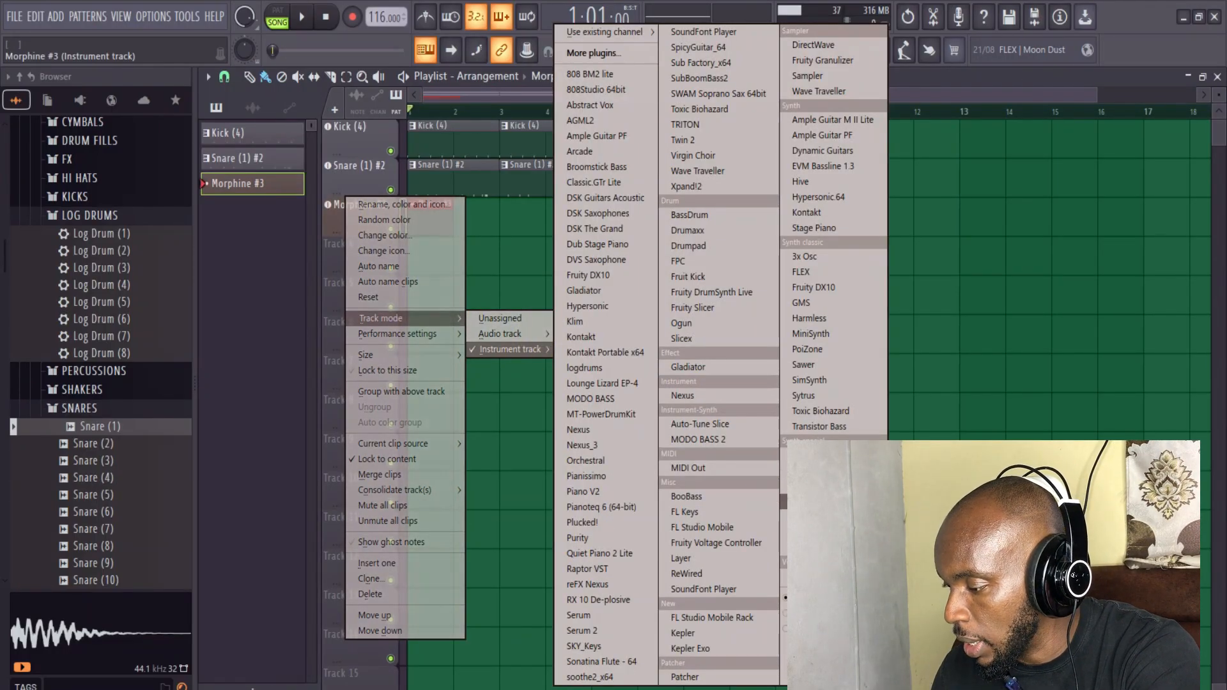
pyautogui.click(812, 502)
# - Reposition the Morphine window and load the KBD Crystal EP FG preset from the Keyboards bank
pyautogui.moveTo(565, 282); pyautogui.dragTo(472, 105)
pyautogui.click(387, 155)
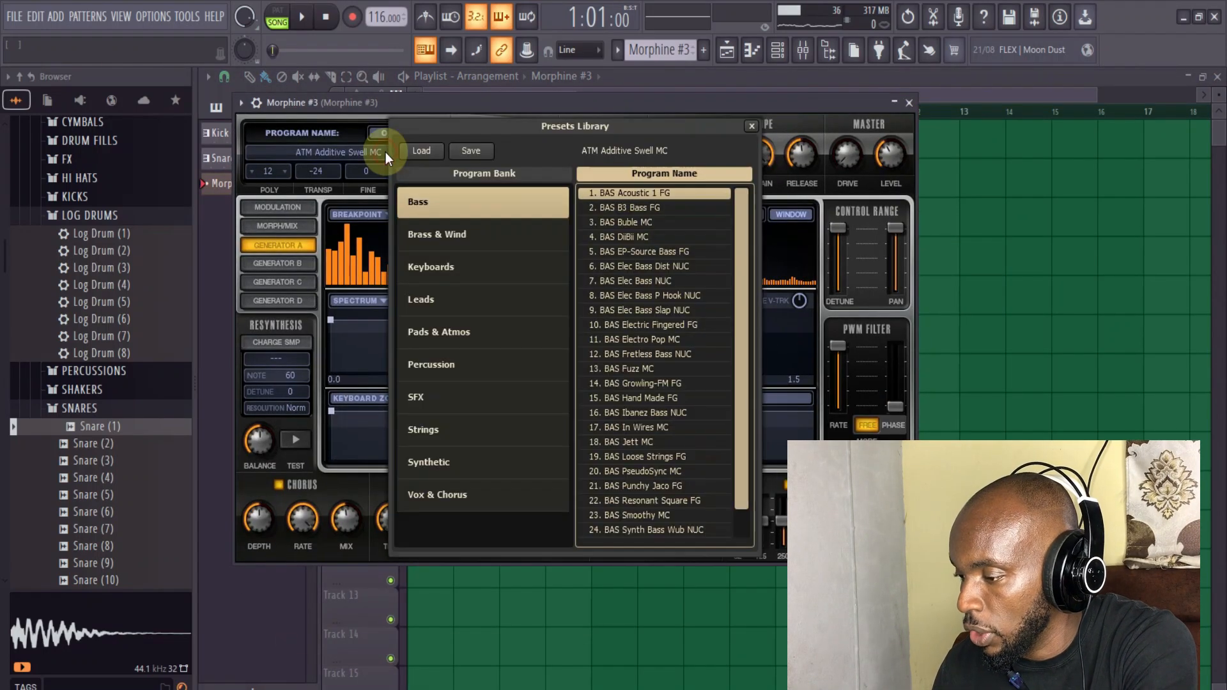
pyautogui.click(450, 272)
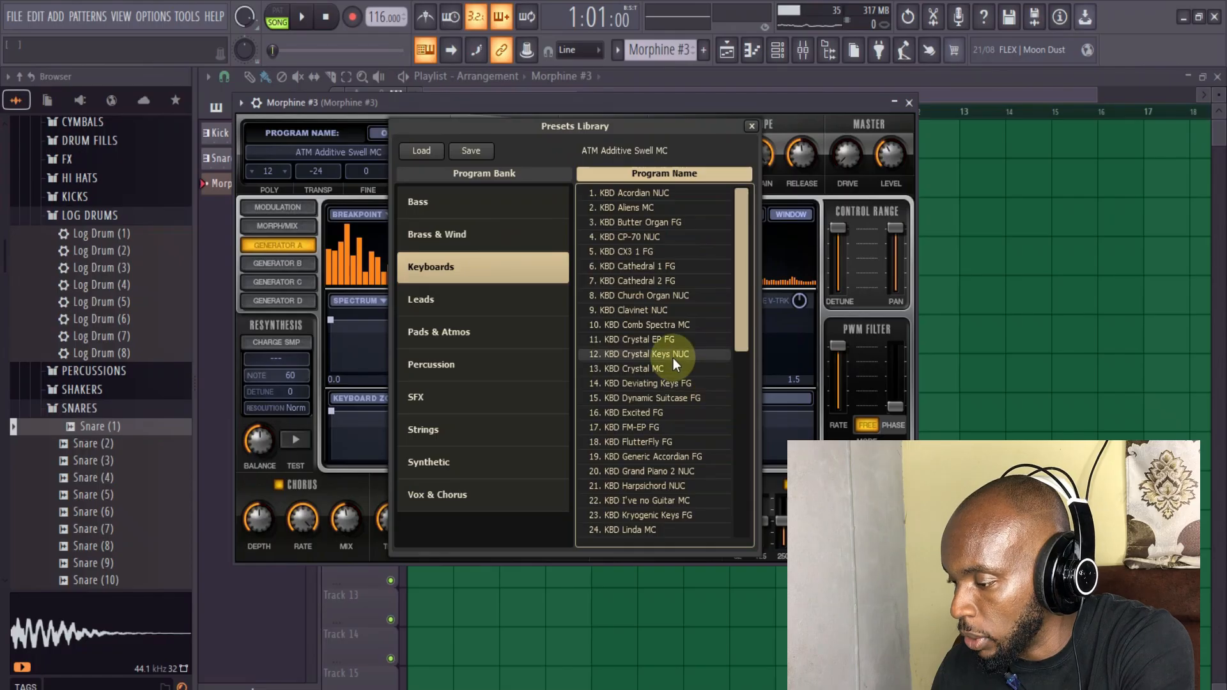
pyautogui.click(681, 337)
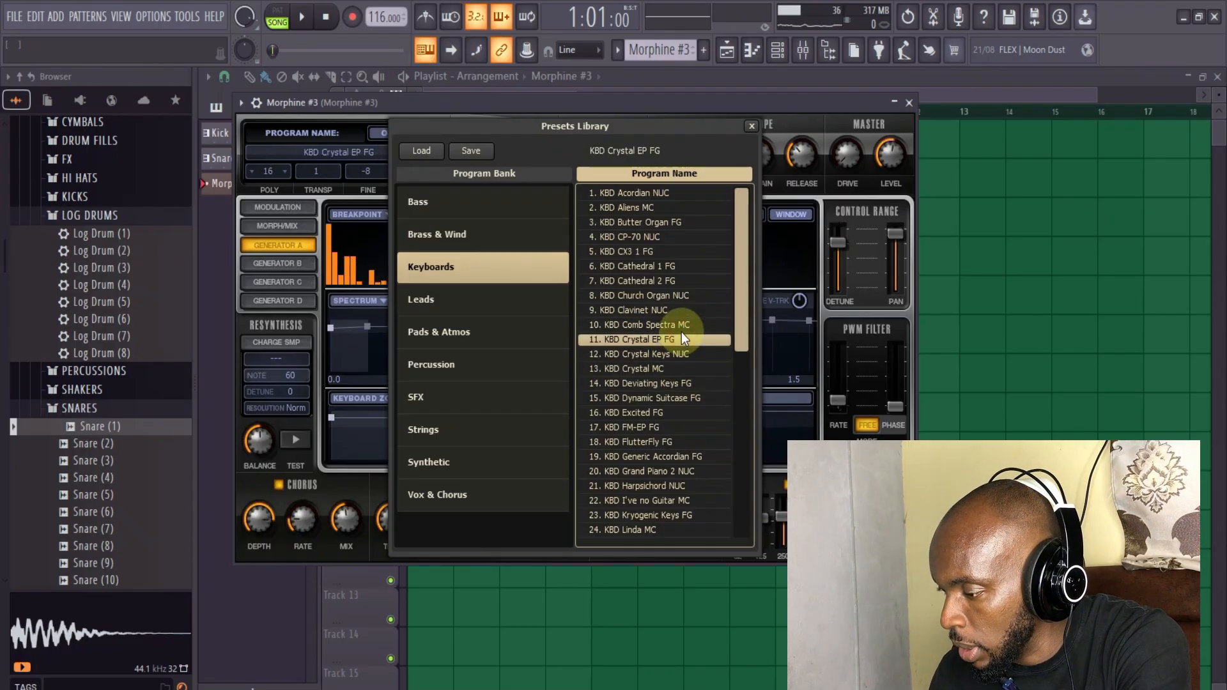
# - Show the channel rack and audition the Morphine #3 preset by playing single notes with the typing keyboard
pyautogui.click(777, 50)
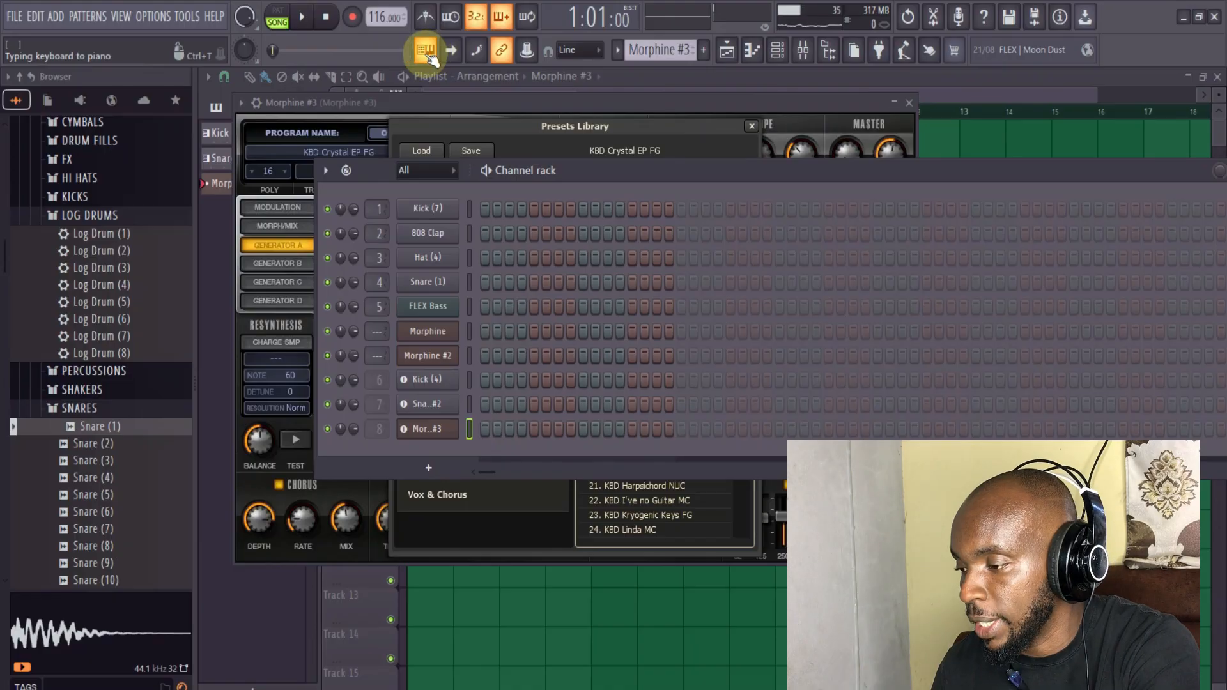
pyautogui.press('n')
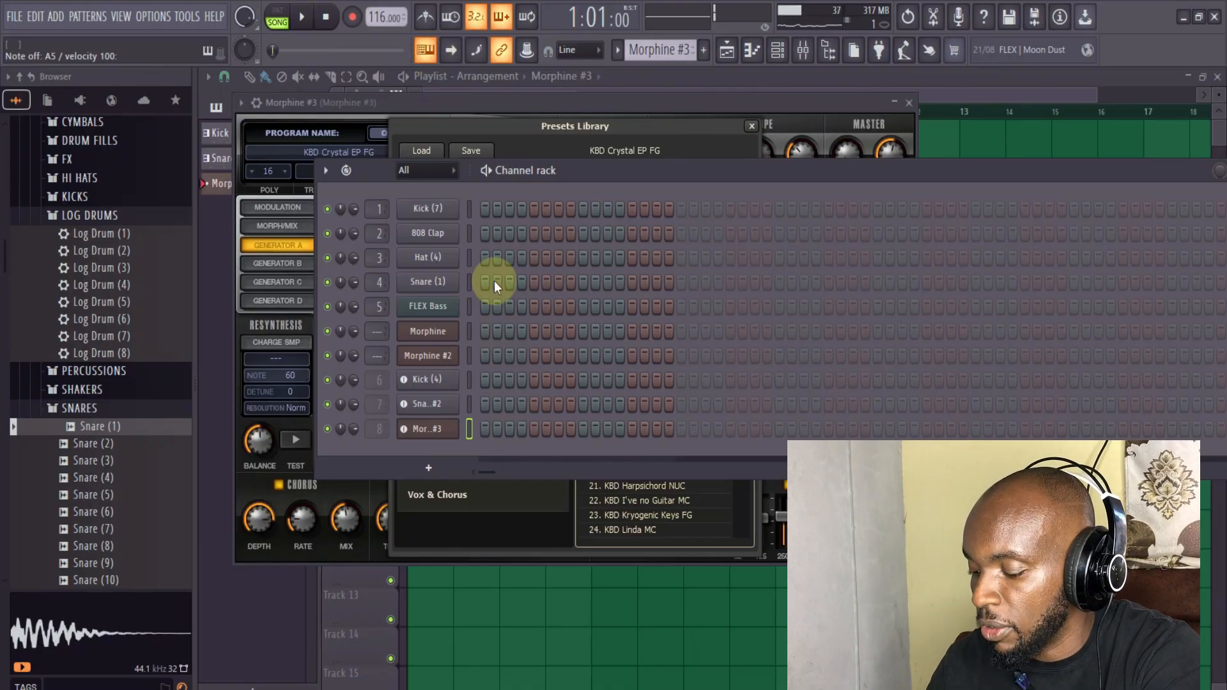
pyautogui.press('b')
pyautogui.press('m')
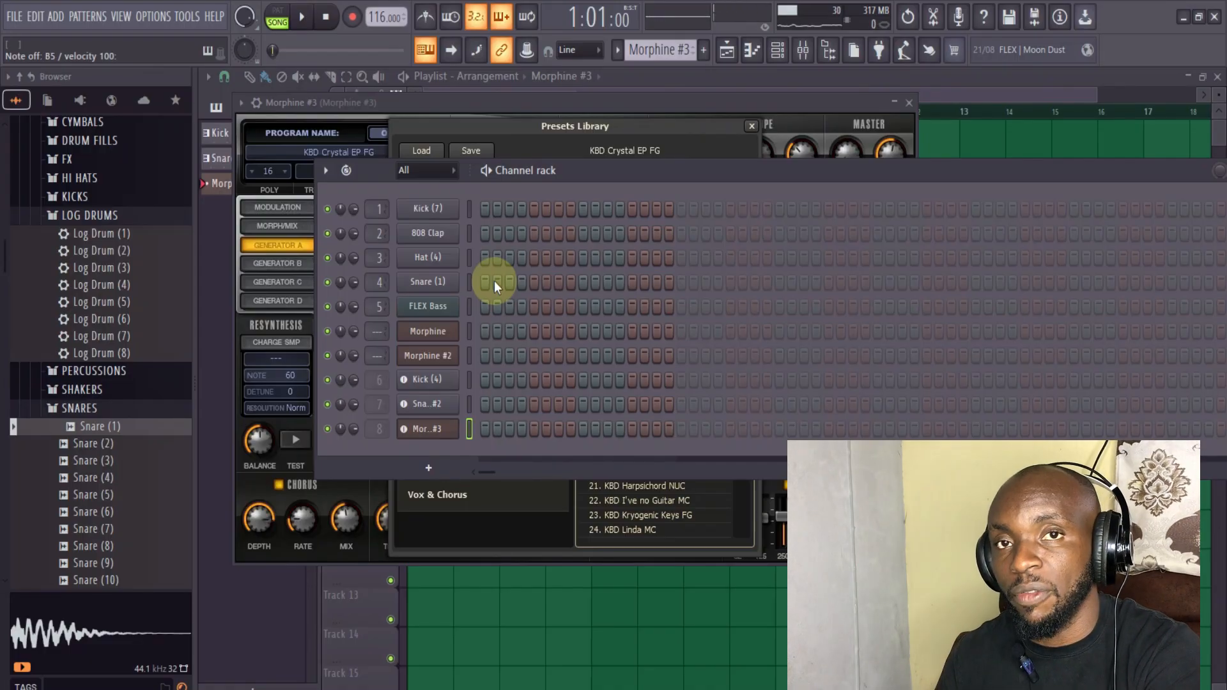
pyautogui.press('m')
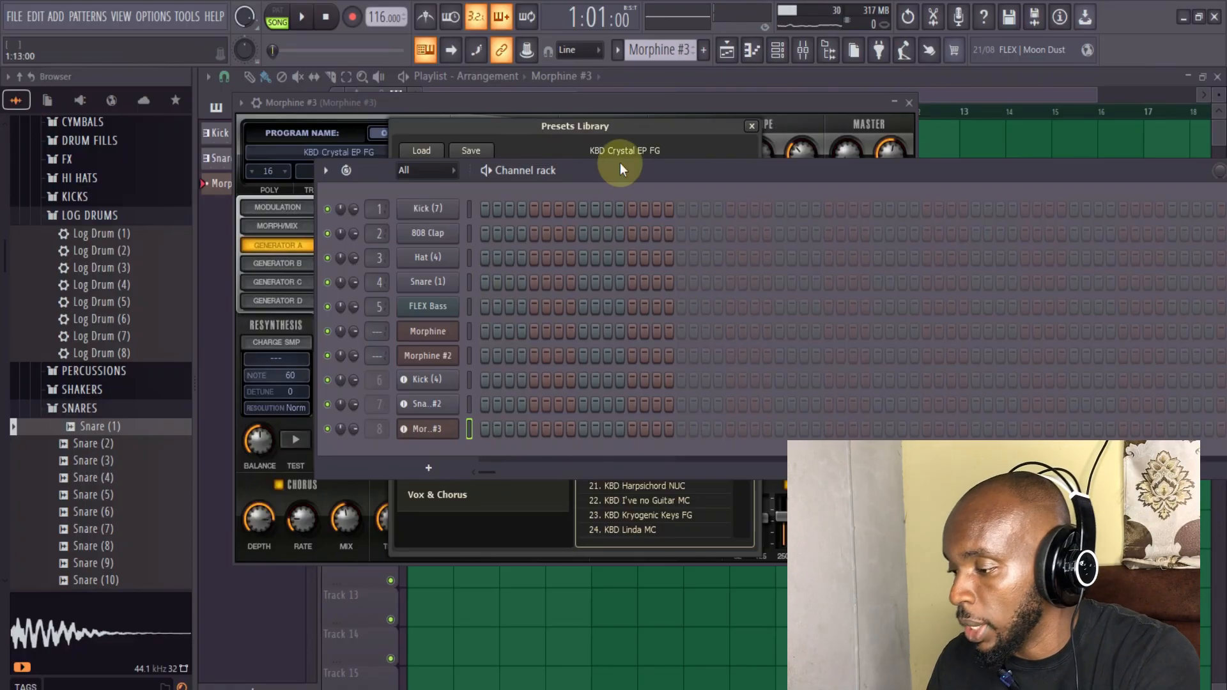
# - Review the Morphine #3 channel's options, including the piano roll command, in the channel rack
pyautogui.click(774, 57)
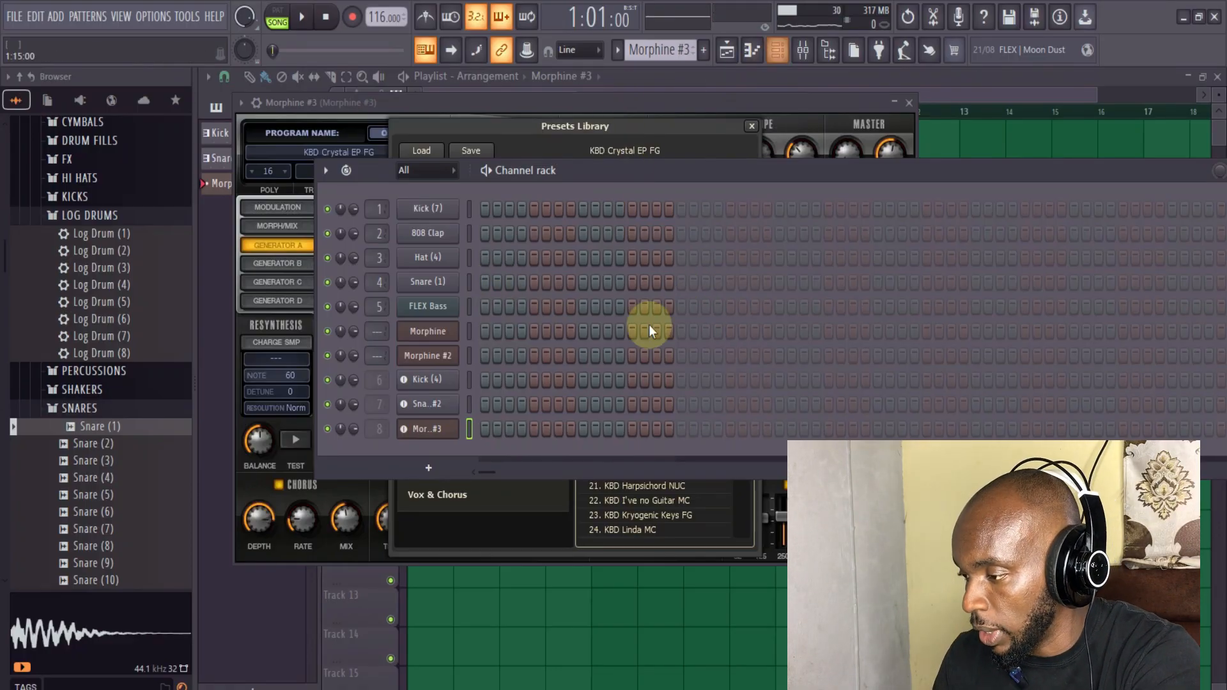
pyautogui.rightClick(446, 428)
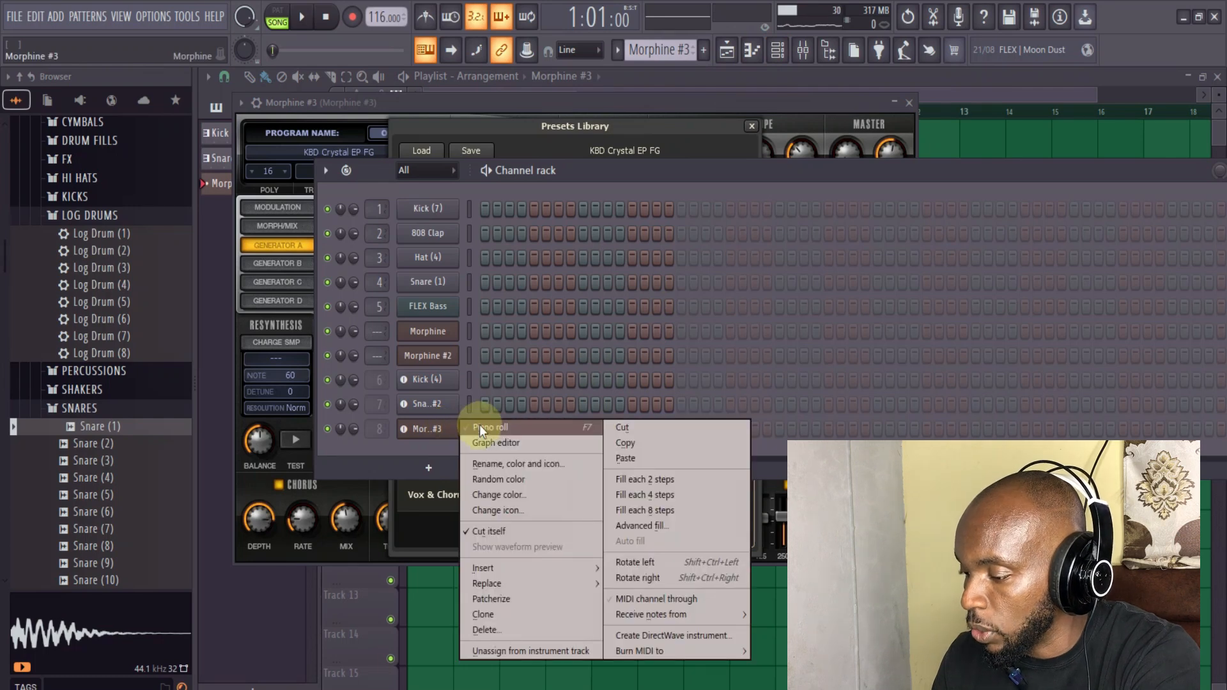
pyautogui.rightClick(429, 429)
pyautogui.rightClick(429, 429)
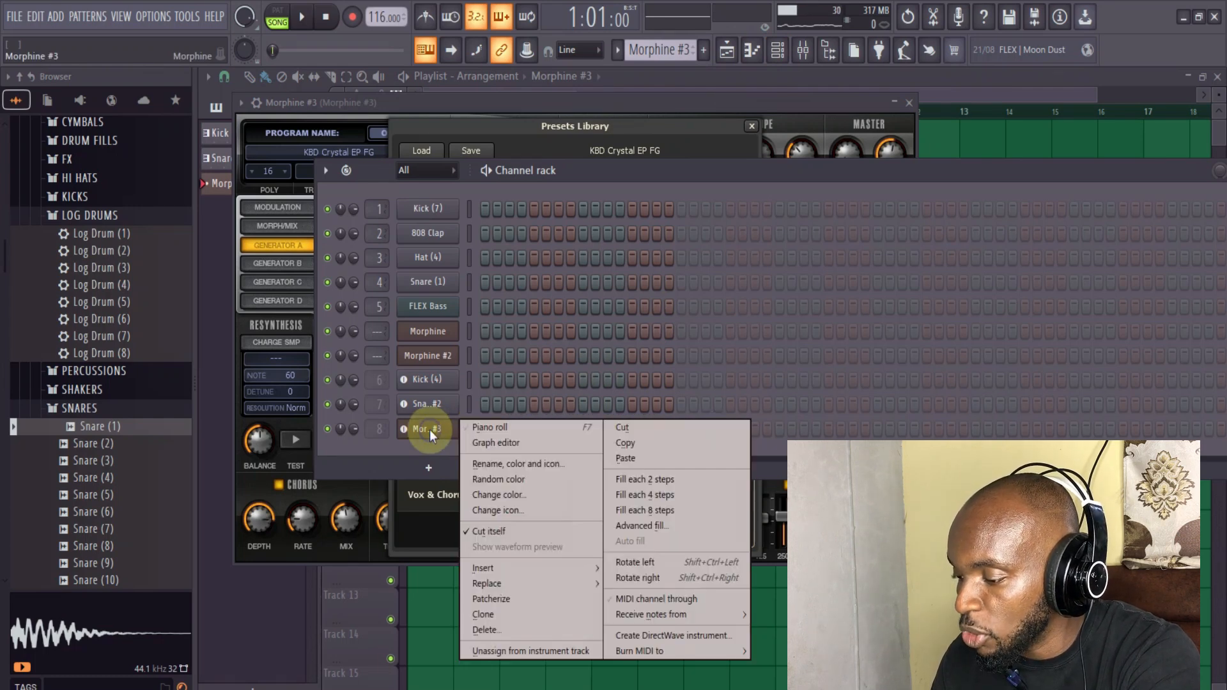
pyautogui.click(449, 435)
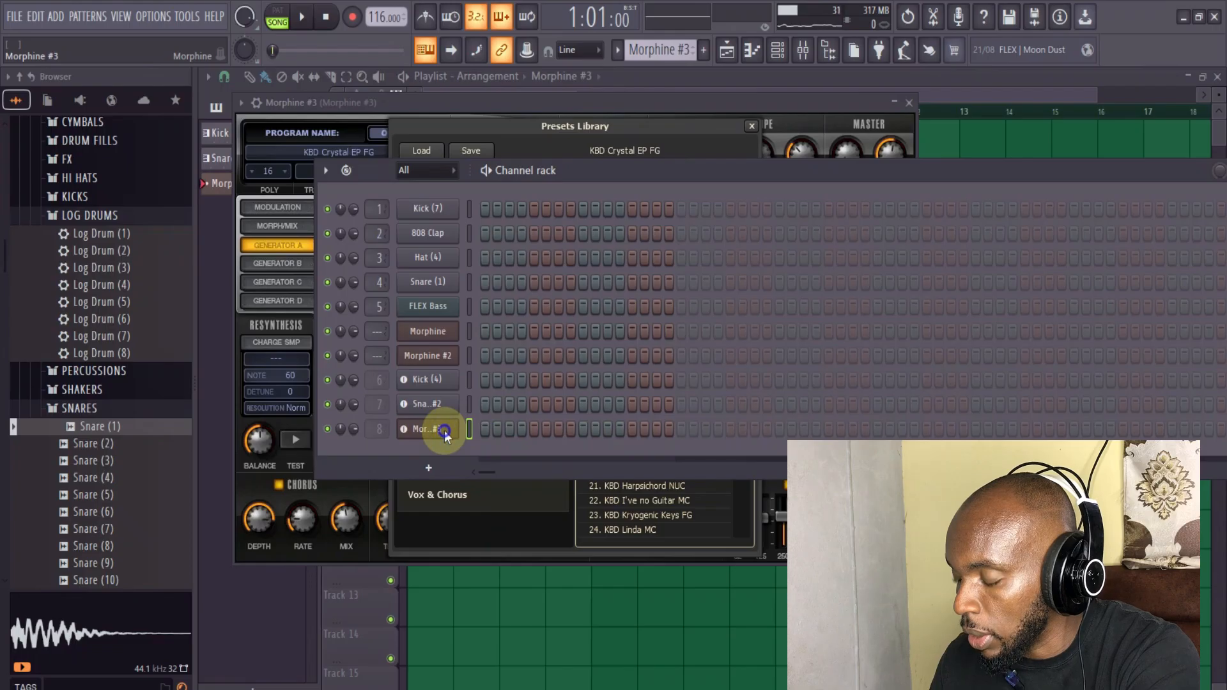
# - Open the Morphine #3 piano roll, enter an E5, G5 and B5 chord at the start of bar 1, and play it back
pyautogui.rightClick(446, 432)
pyautogui.click(513, 420)
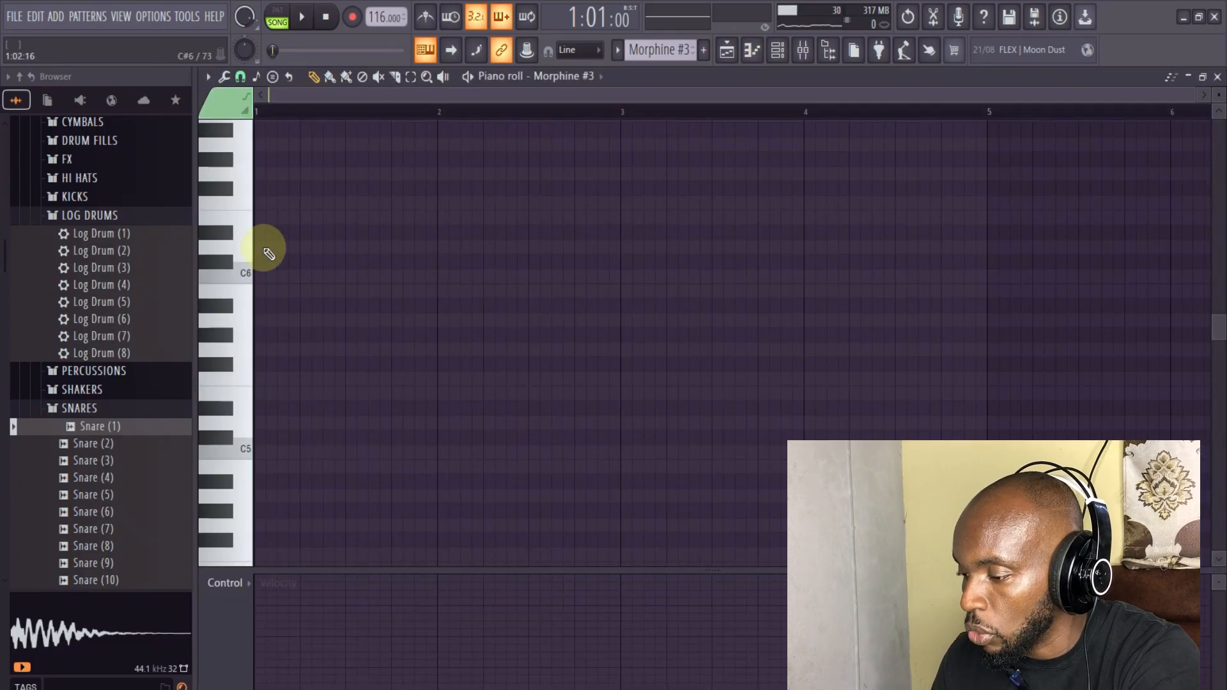
pyautogui.click(259, 232)
pyautogui.moveTo(256, 238); pyautogui.dragTo(345, 351)
pyautogui.click(282, 291)
pyautogui.press('space')
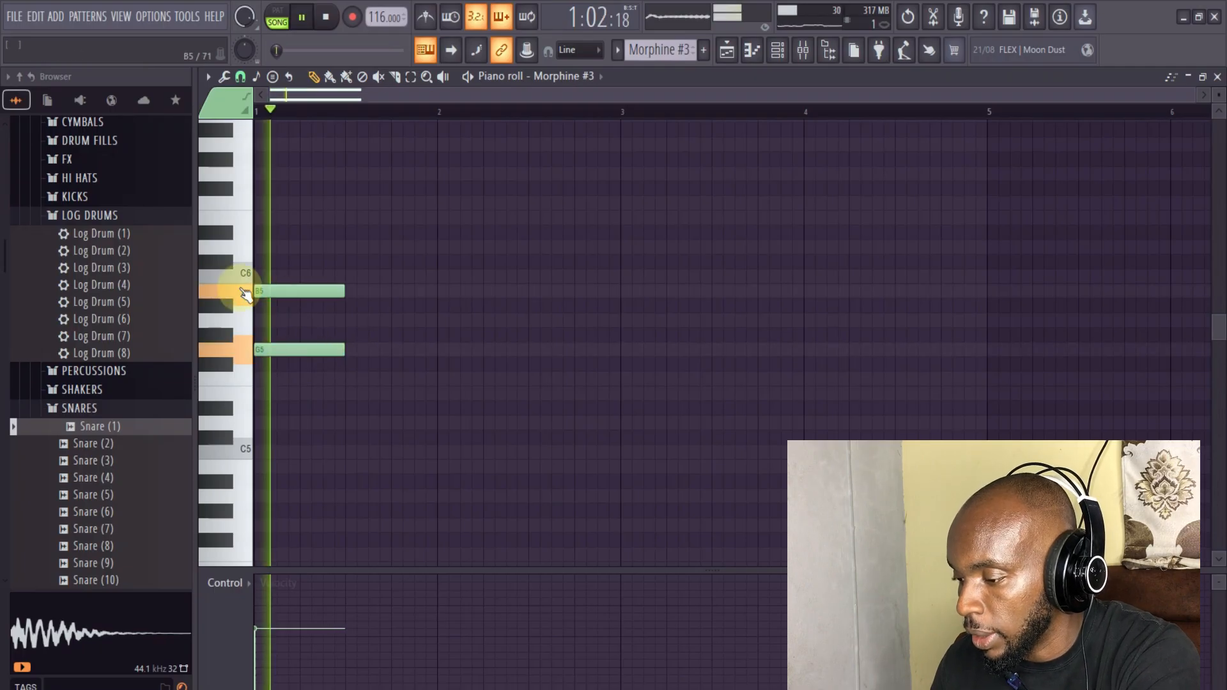
pyautogui.moveTo(249, 246); pyautogui.dragTo(265, 391)
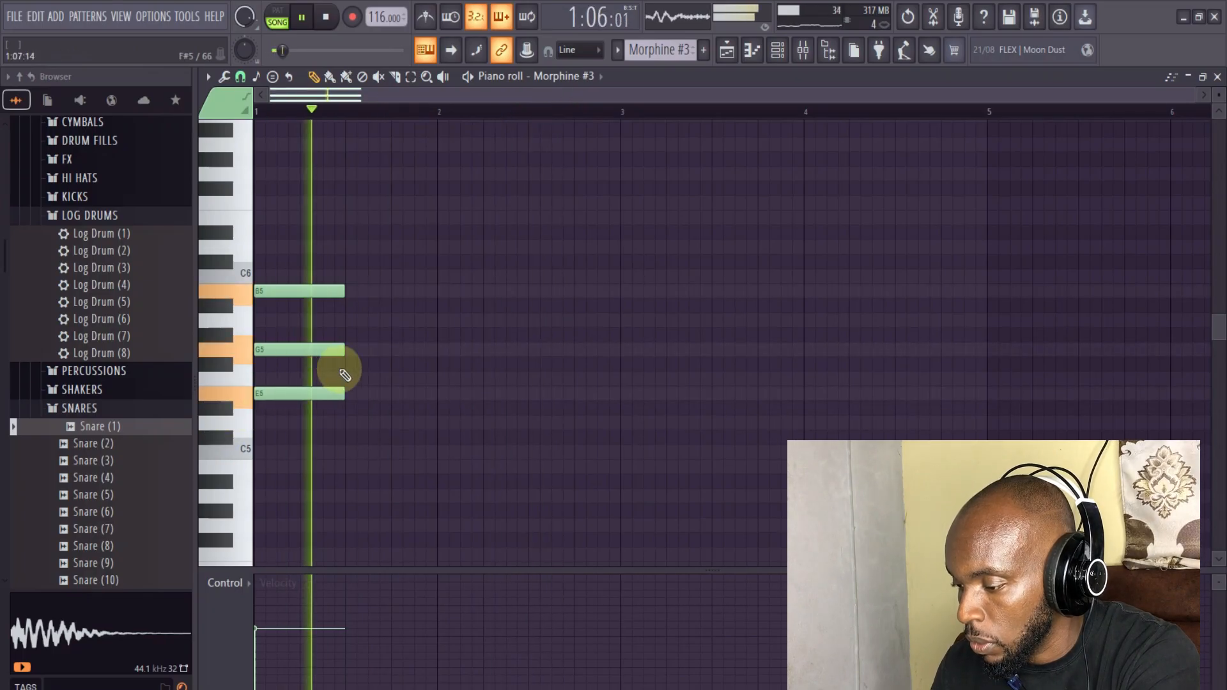
pyautogui.press('space')
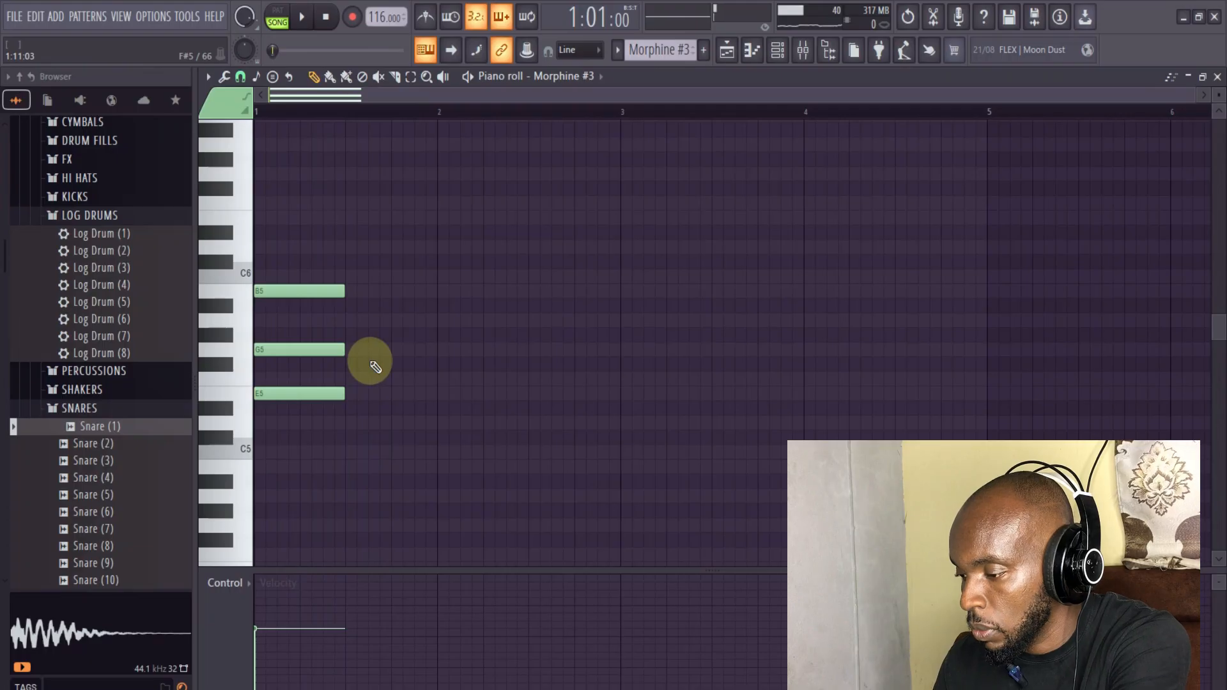
# - Add a second chord of F5, A5 and C6 starting on the last beat of bar 1, and play it back
pyautogui.click(394, 276)
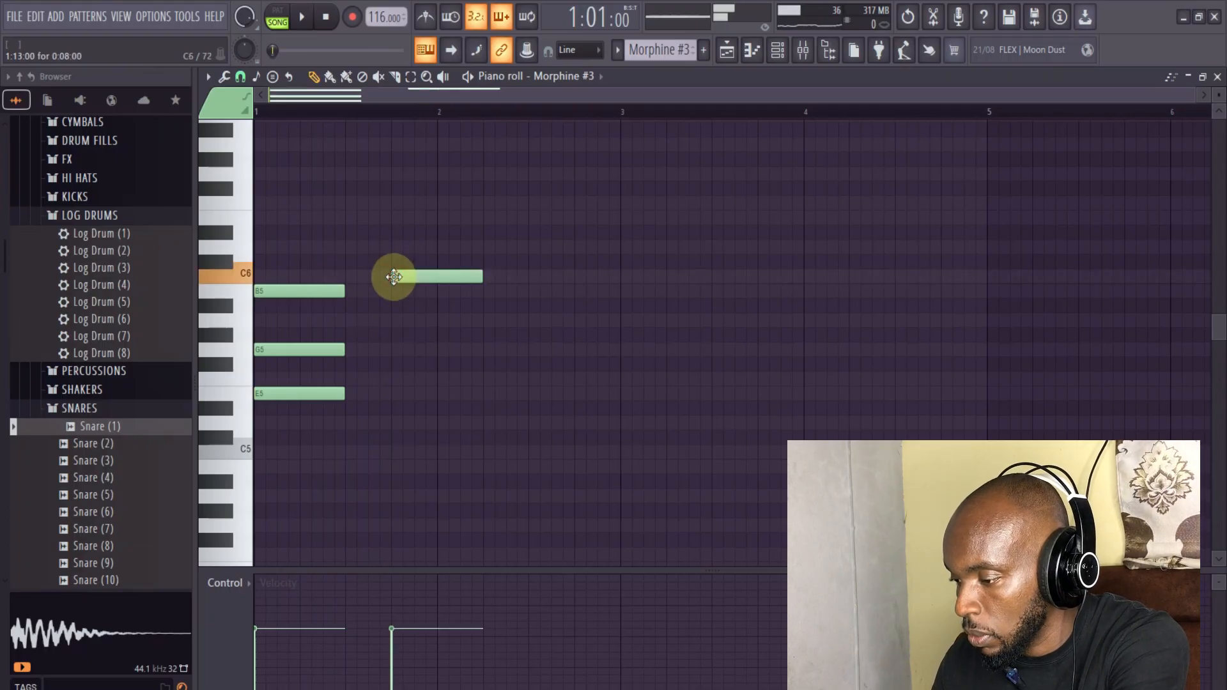
pyautogui.click(393, 321)
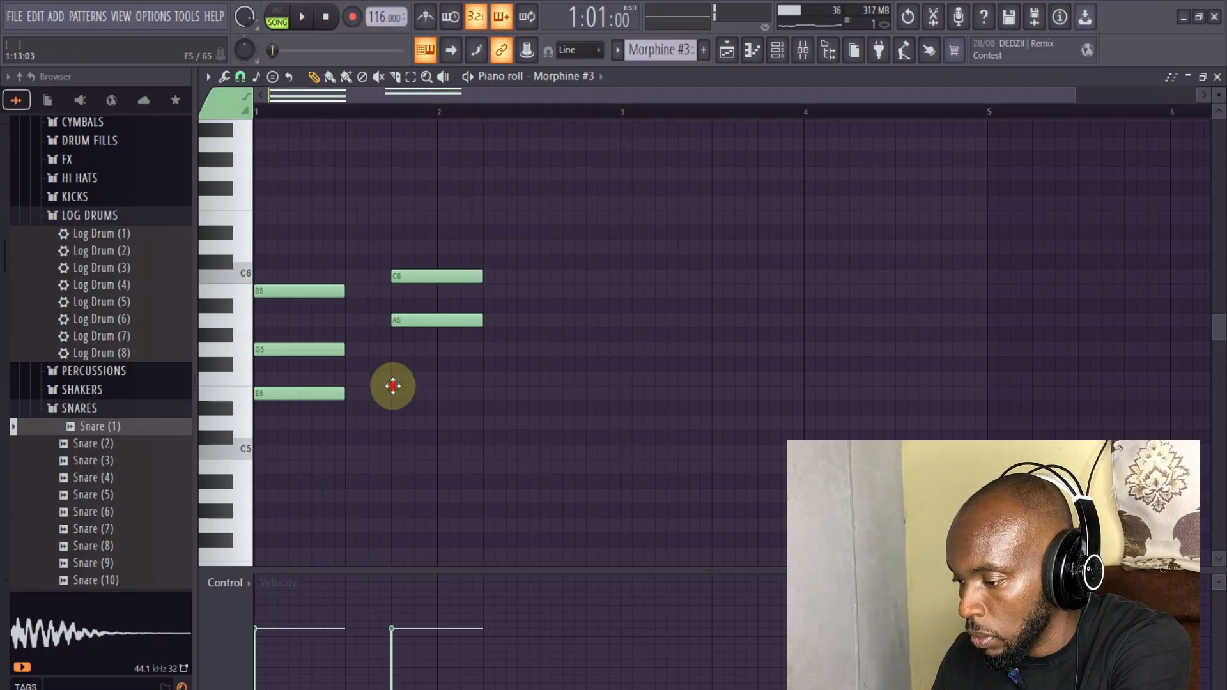
pyautogui.click(393, 382)
pyautogui.press('space')
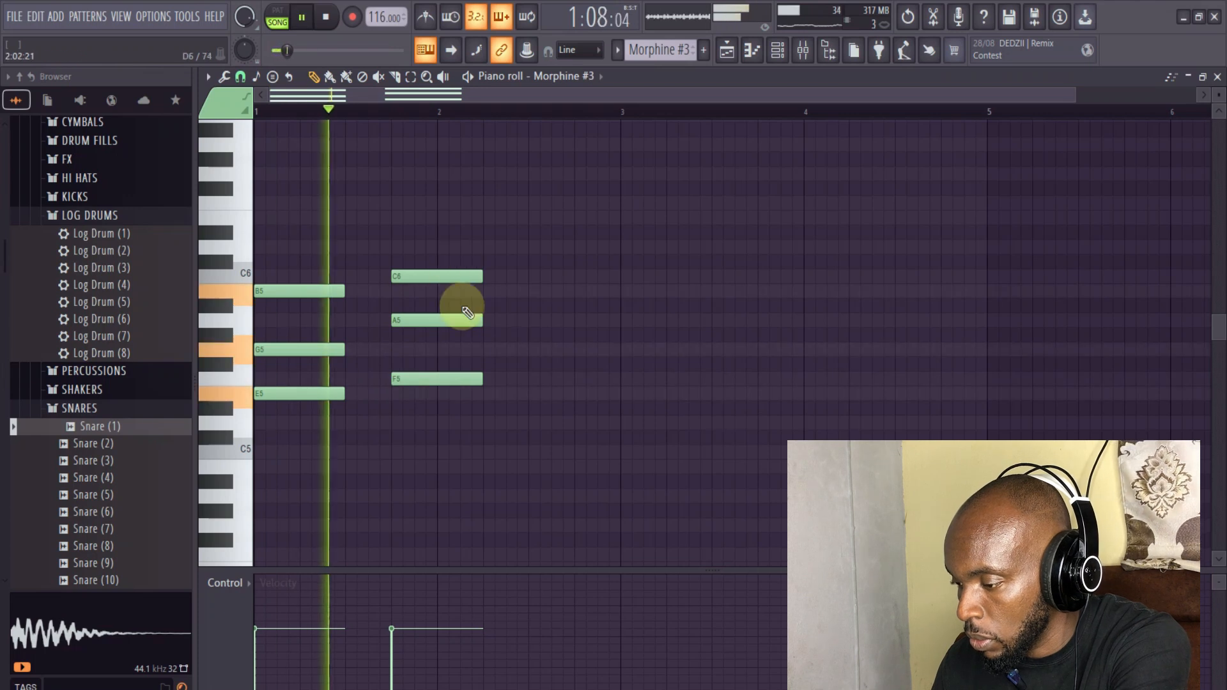
pyautogui.moveTo(444, 257); pyautogui.dragTo(475, 374)
pyautogui.press('space')
# - Add a third chord of G5, B5 and D6, shift it to start halfway through bar 2, and play it back
pyautogui.click(561, 248)
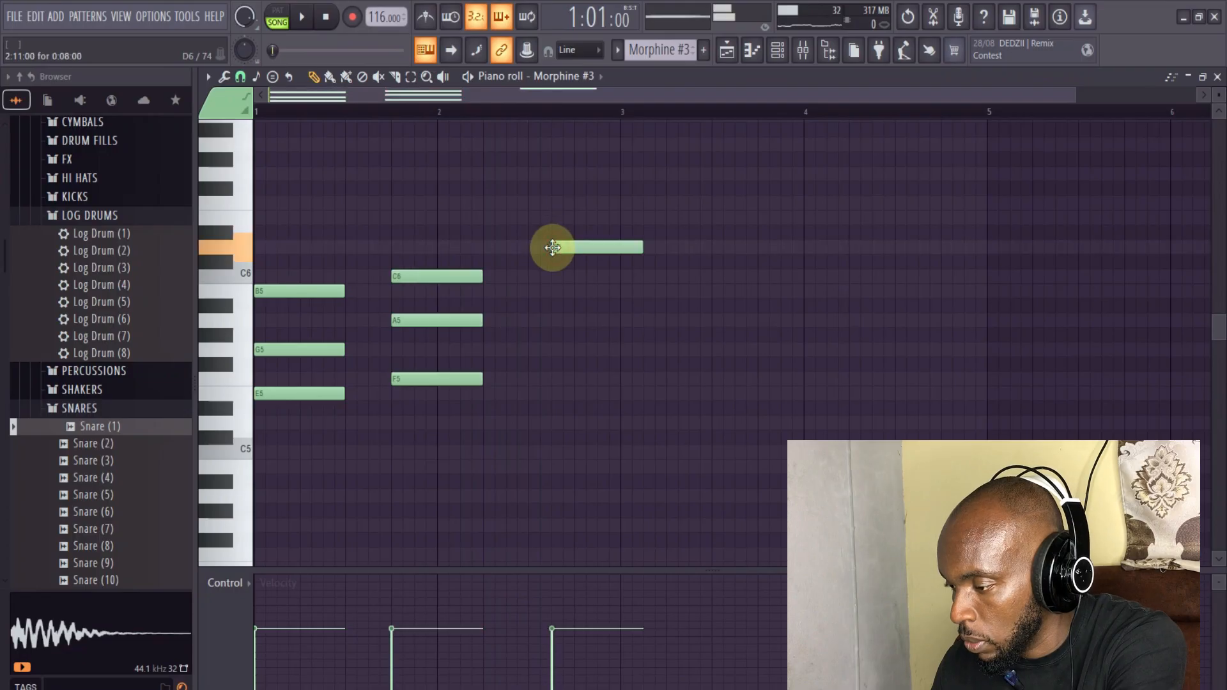
pyautogui.click(553, 291)
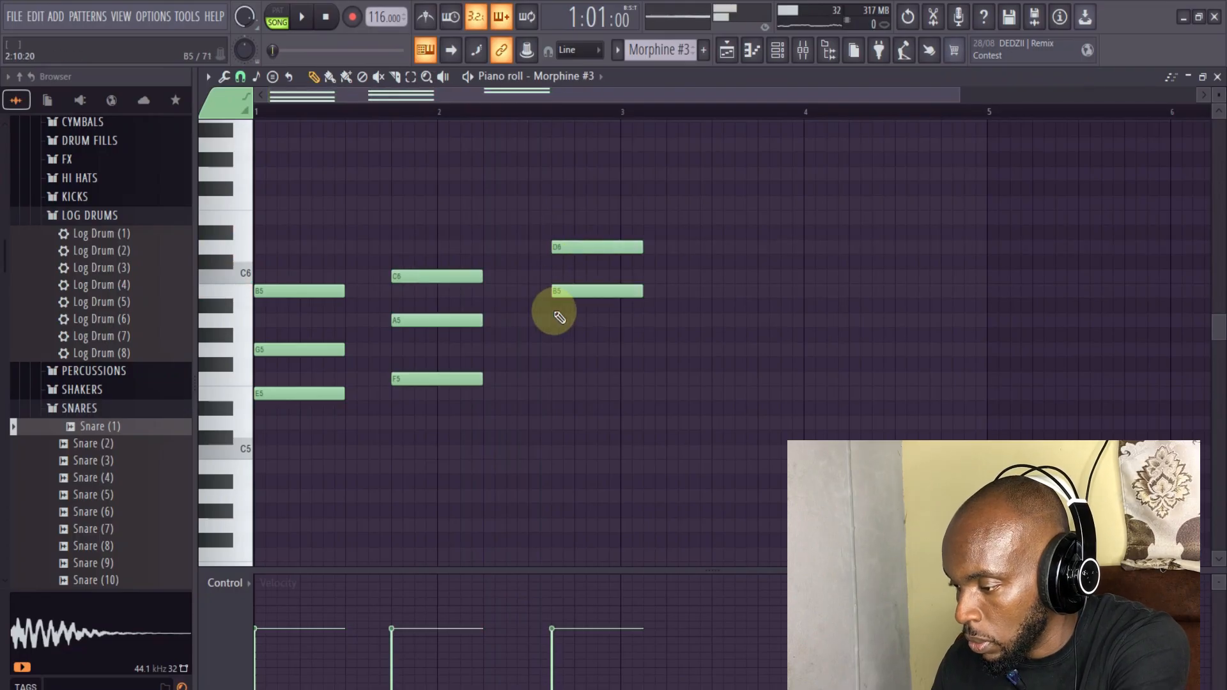
pyautogui.click(553, 349)
pyautogui.press('space')
pyautogui.moveTo(625, 211); pyautogui.dragTo(614, 356)
pyautogui.press('space')
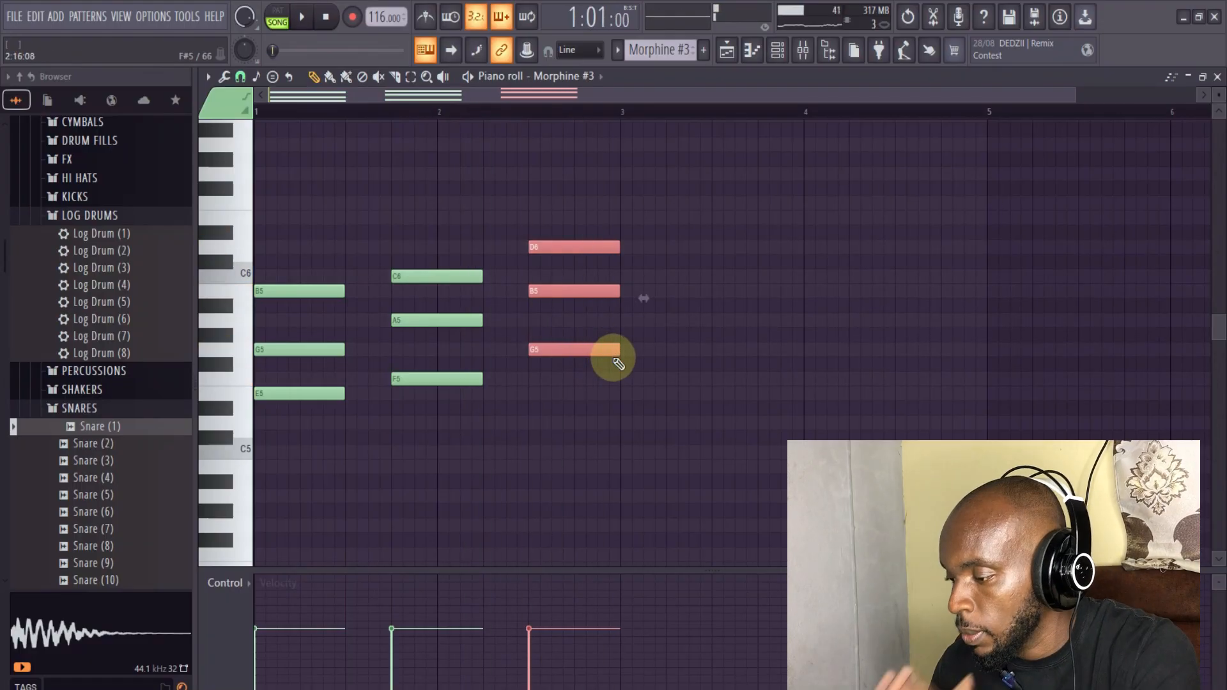
# - Return to the playlist, assign BooBass as the instrument track for Track 4, and close its plugin window
pyautogui.click(727, 53)
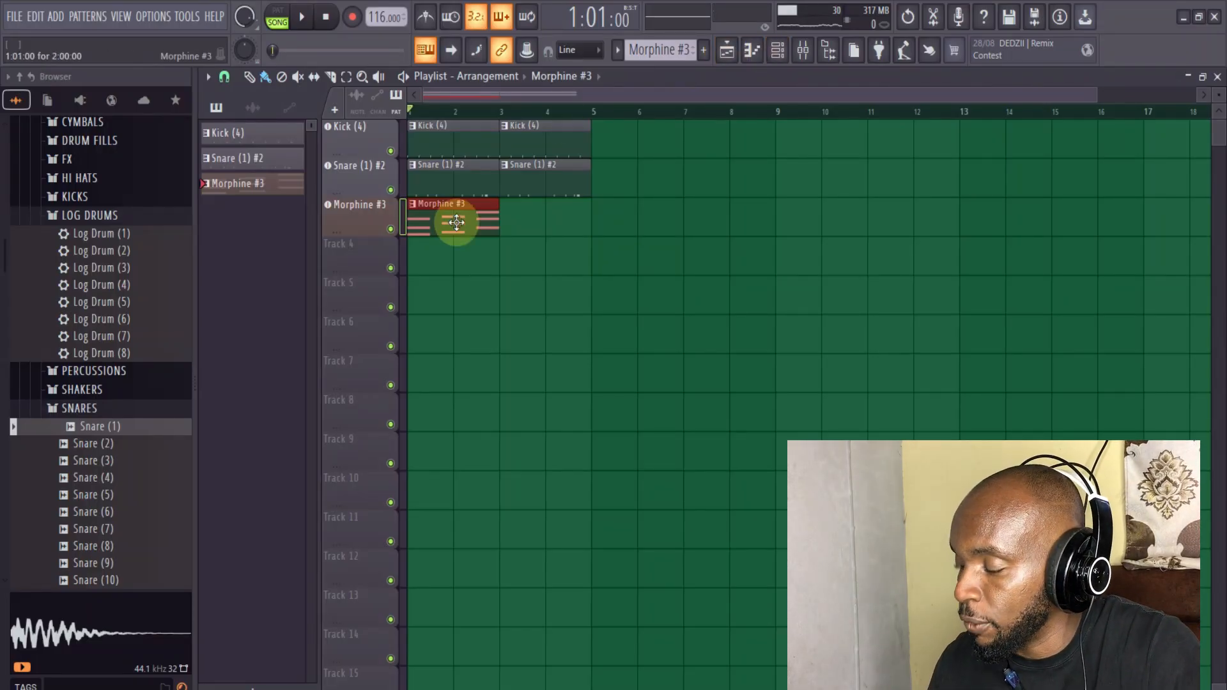
pyautogui.rightClick(366, 246)
pyautogui.moveTo(431, 358)
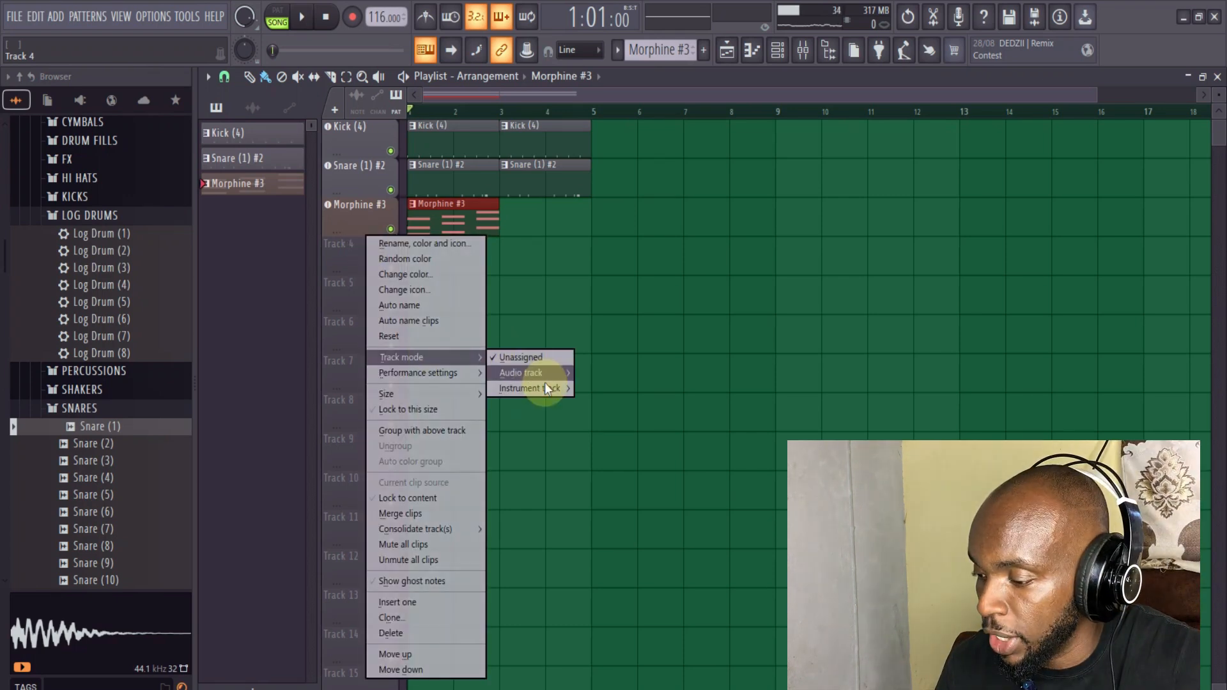
pyautogui.moveTo(547, 387)
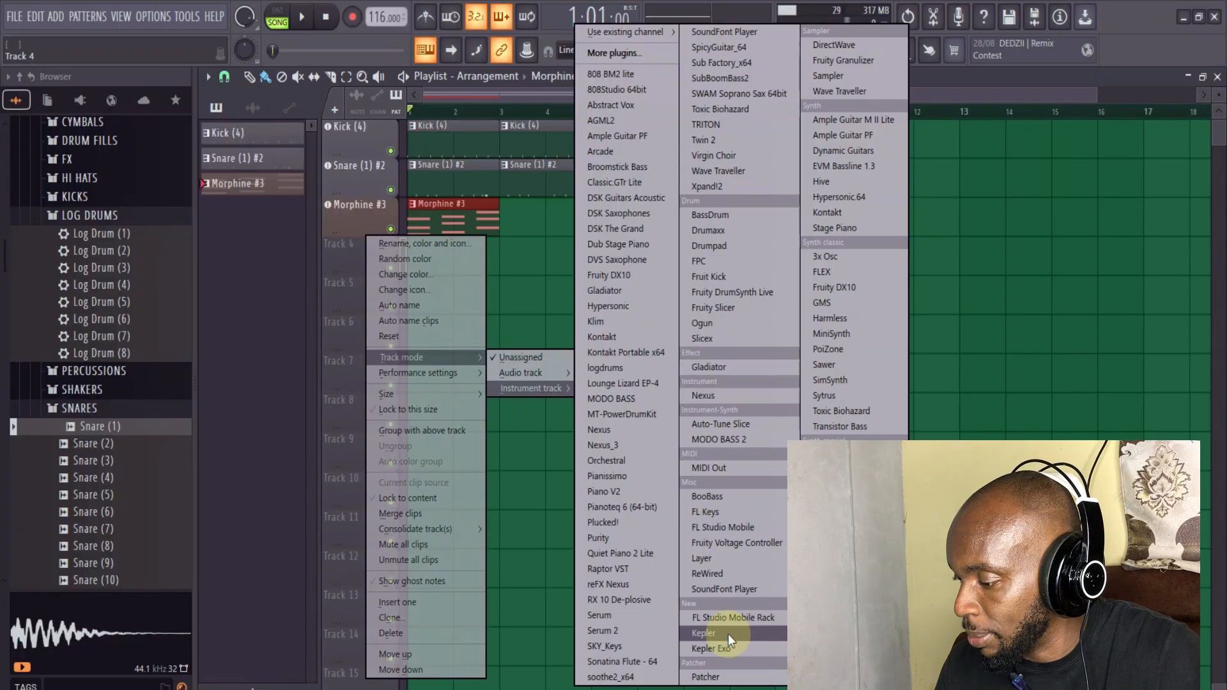
pyautogui.click(710, 499)
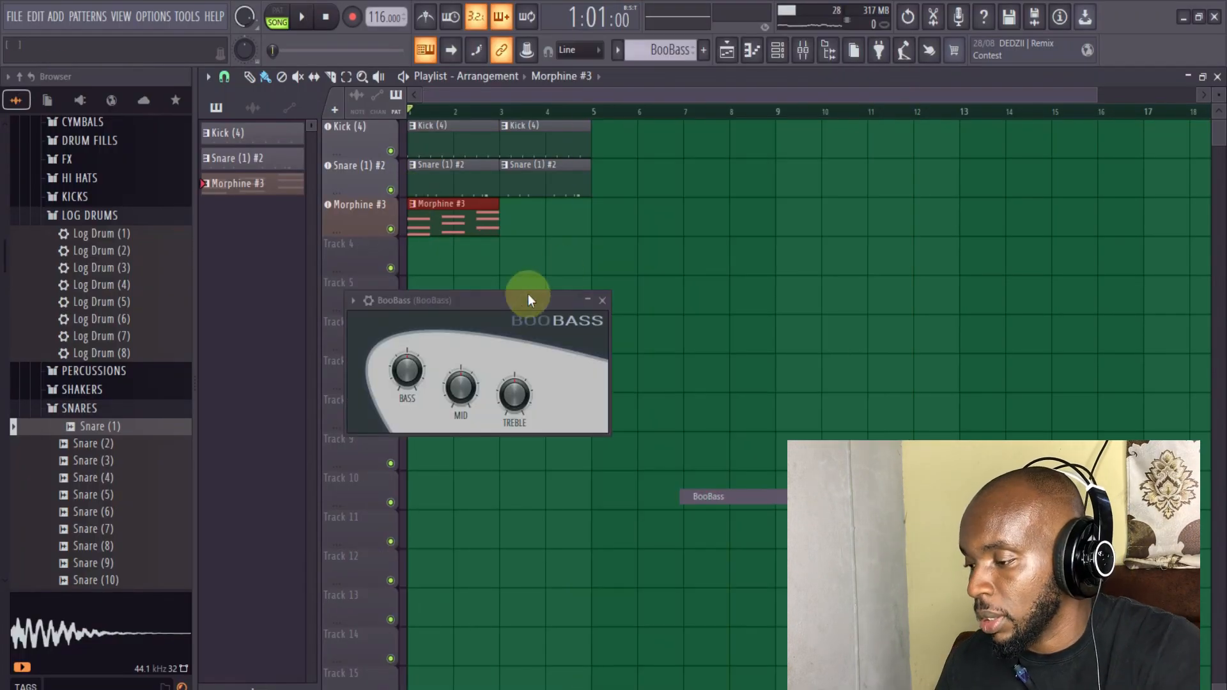
pyautogui.click(437, 94)
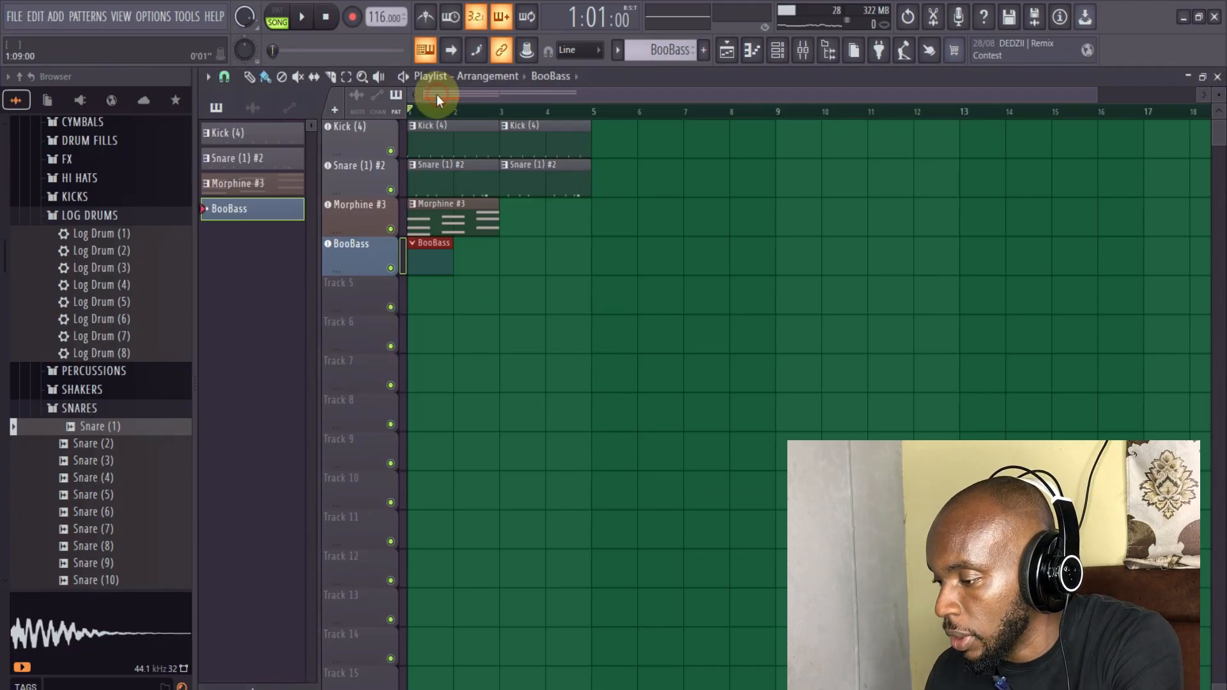
# - Select the Morphine #3 pattern clip and open the BooBass channel's piano roll within that pattern
pyautogui.click(446, 218)
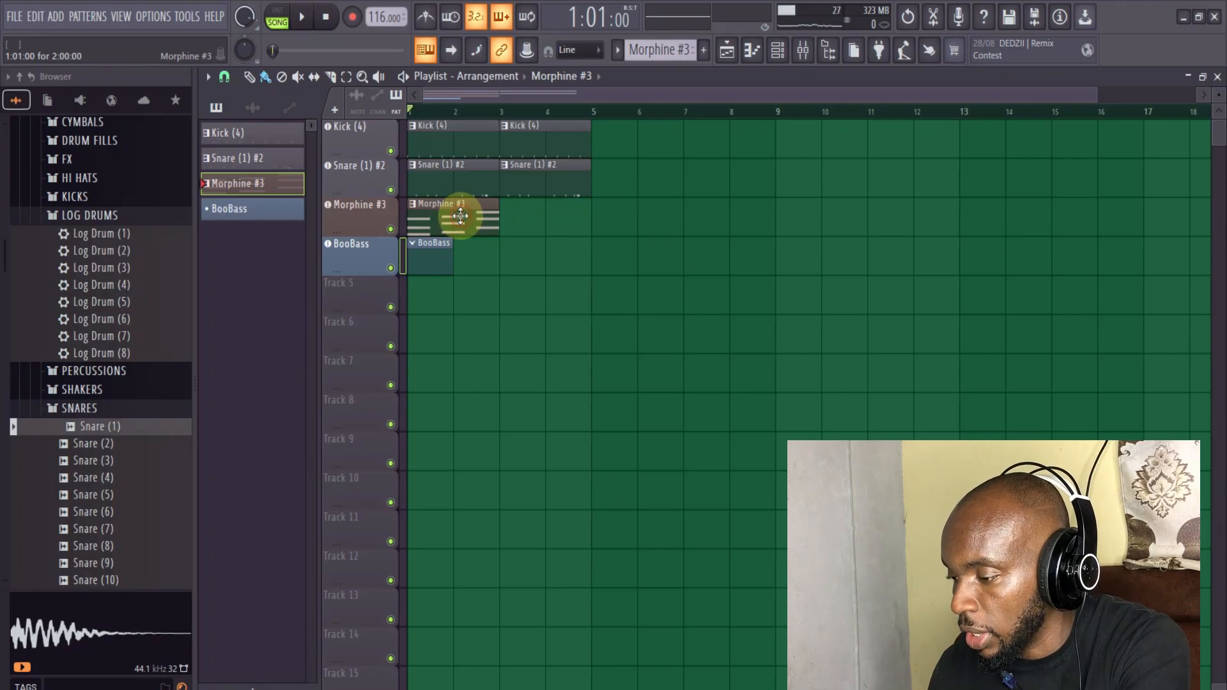
pyautogui.click(777, 51)
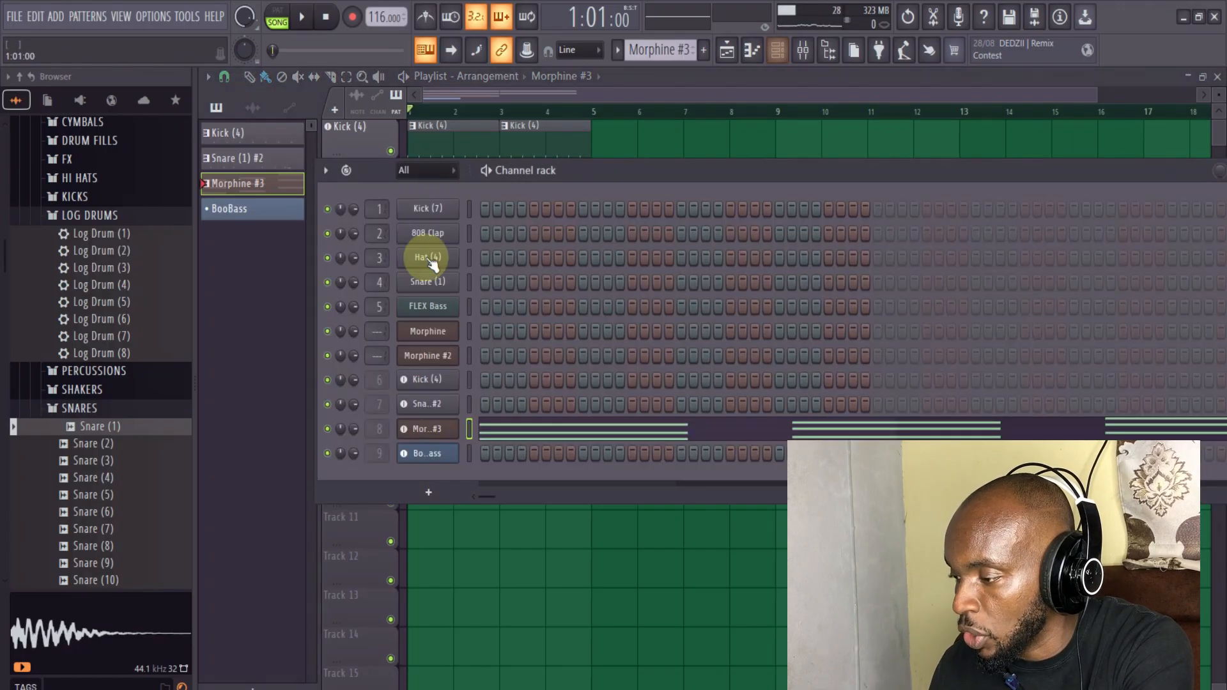
pyautogui.rightClick(446, 455)
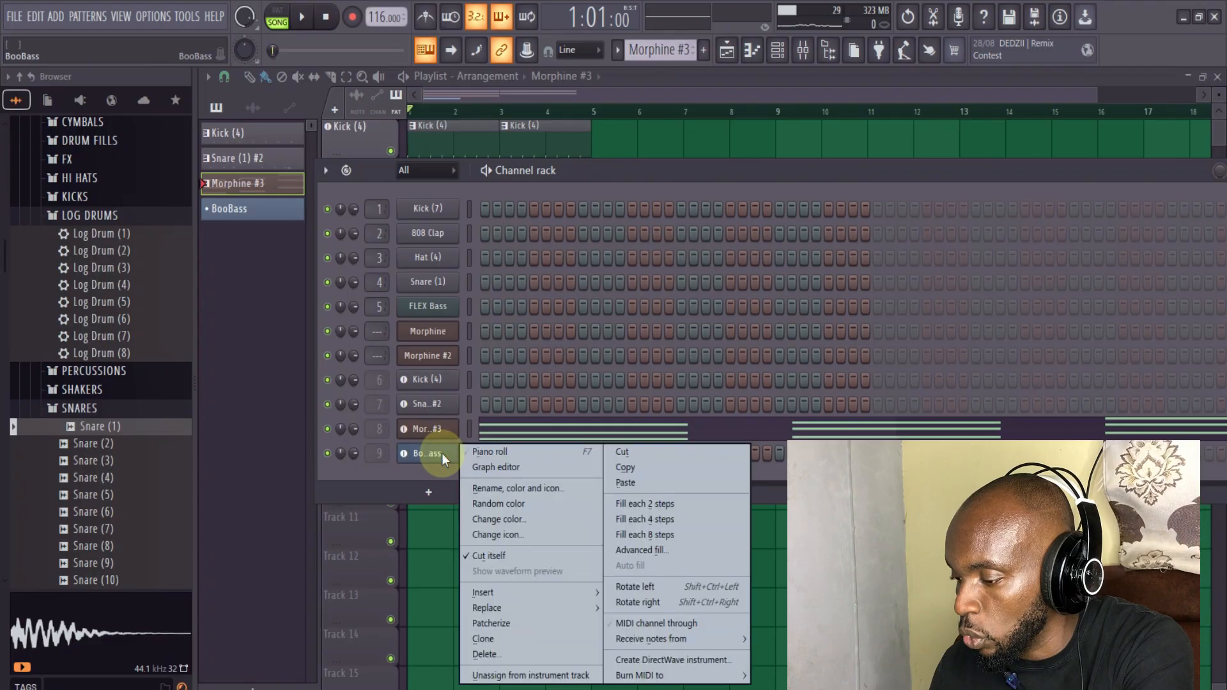
pyautogui.click(480, 455)
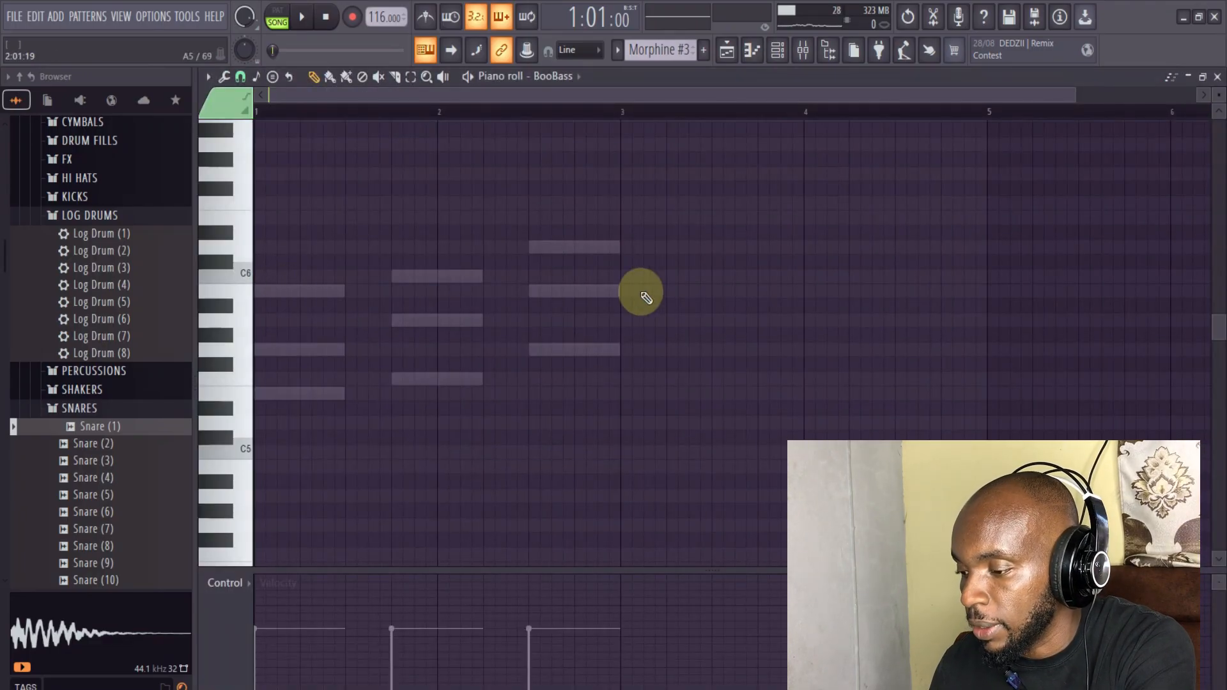
pyautogui.click(799, 49)
pyautogui.click(777, 49)
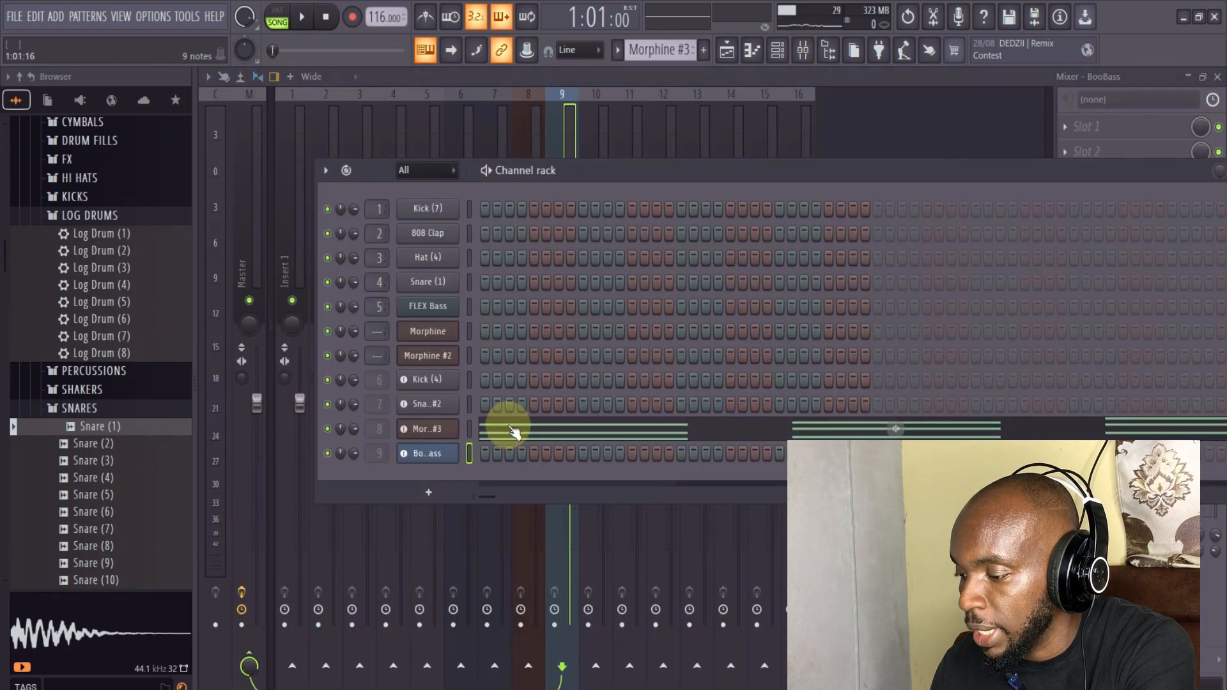
pyautogui.rightClick(446, 455)
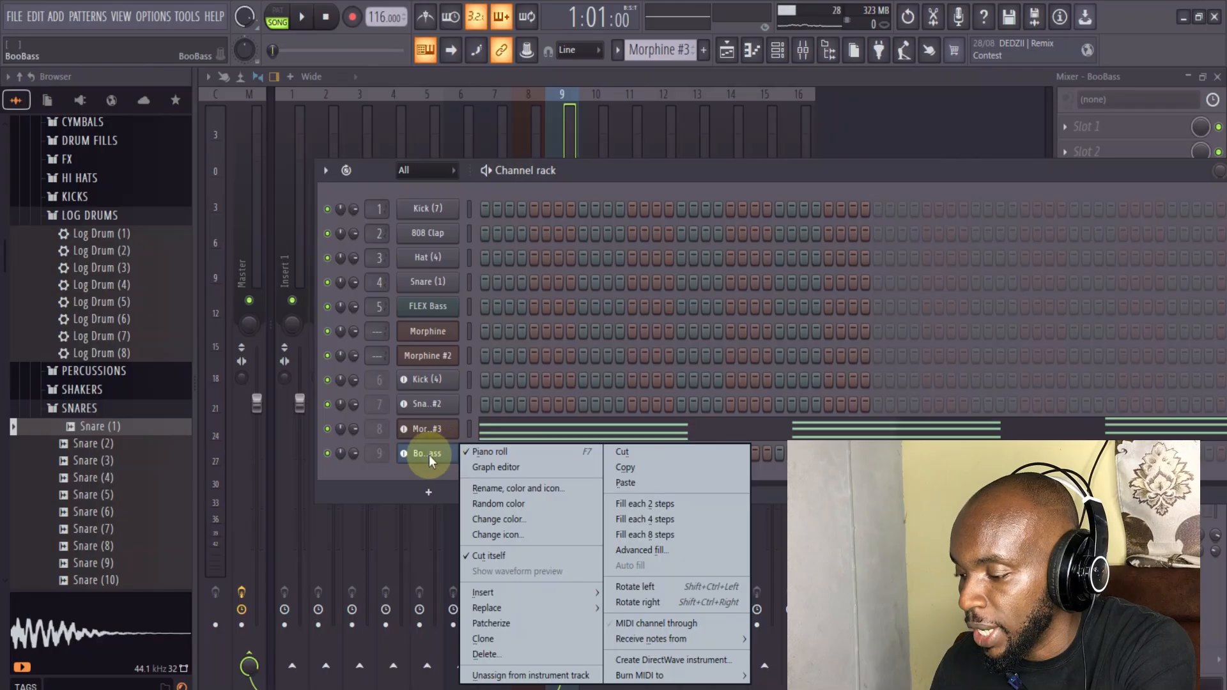
pyautogui.click(764, 51)
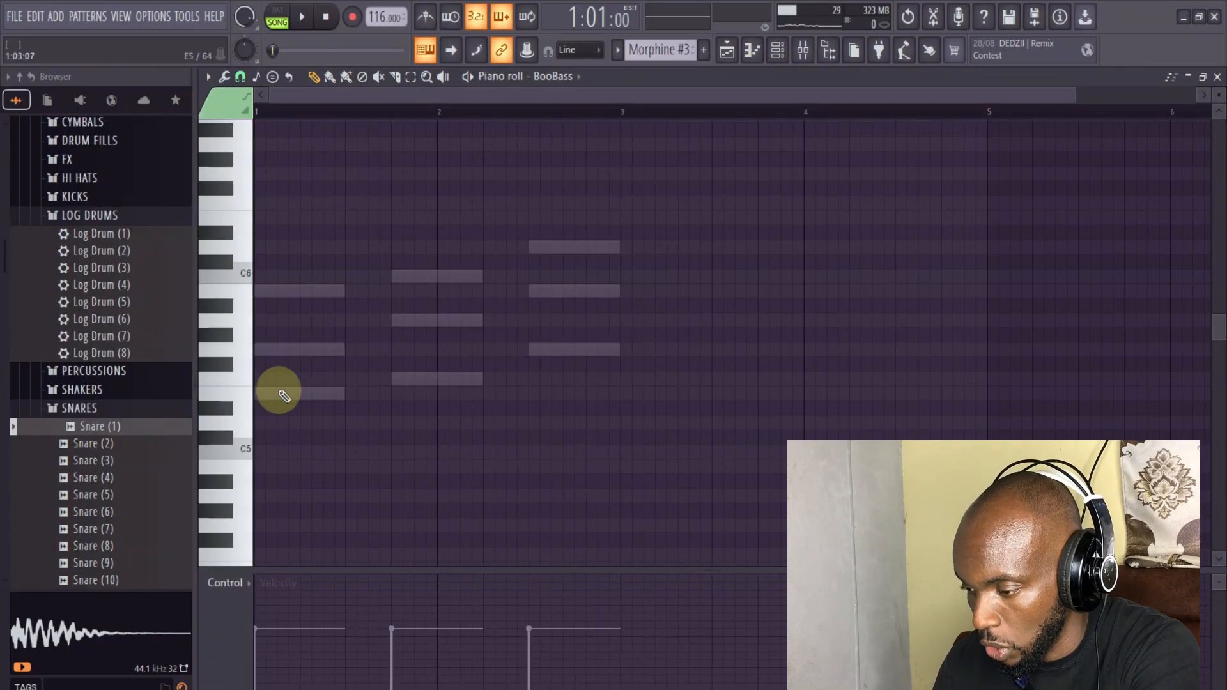
# - Enter four-step BooBass notes E5 on beat 2 and A5 on beat 4 of bar 1, checking with playback
pyautogui.click(272, 399)
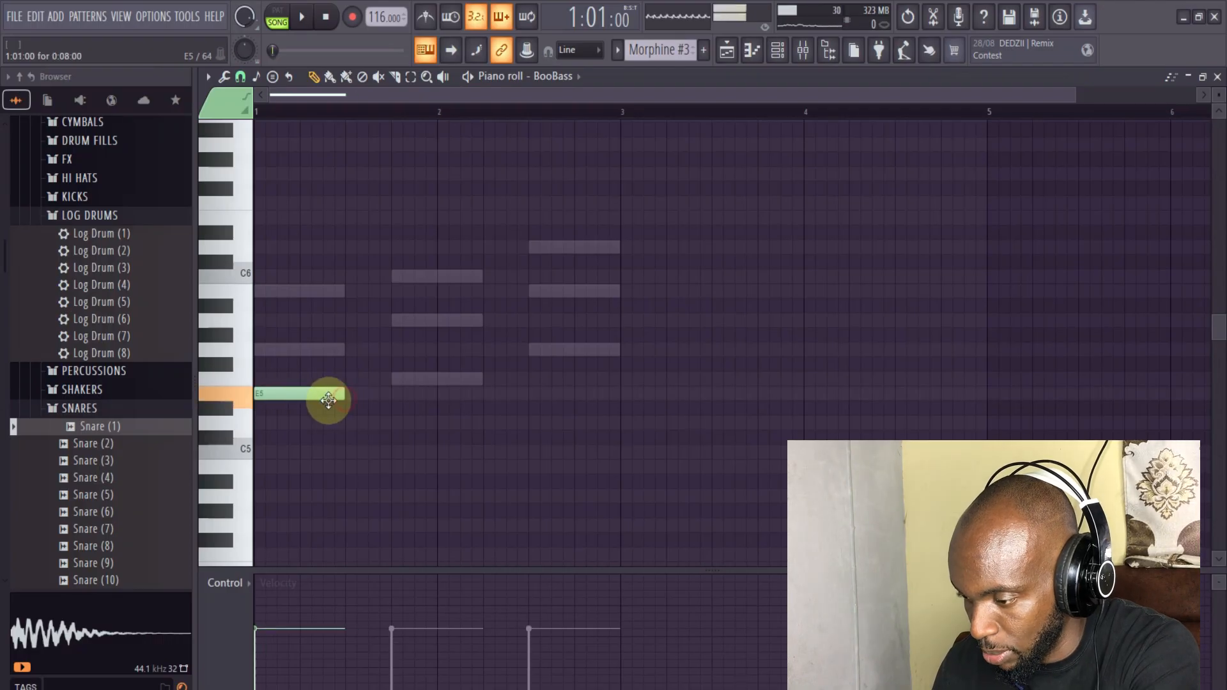
pyautogui.moveTo(345, 400)
pyautogui.mouseDown()
pyautogui.moveTo(378, 399)
pyautogui.moveTo(329, 399)
pyautogui.mouseUp()
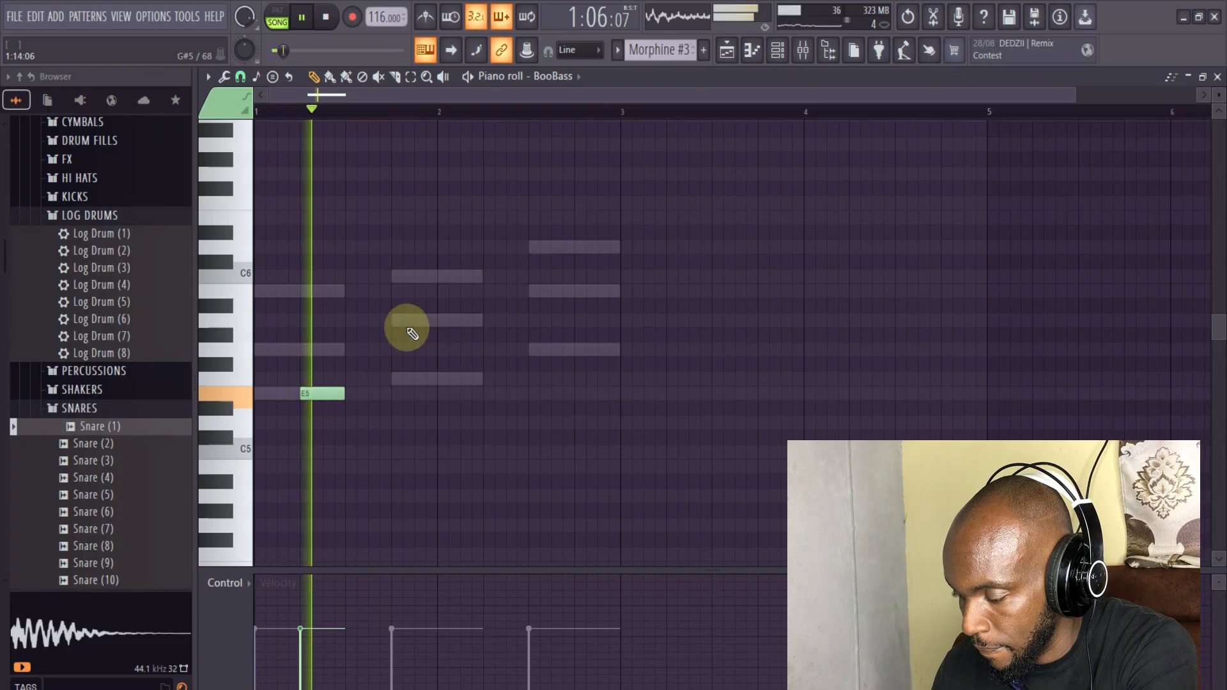
pyautogui.click(401, 320)
pyautogui.press('space')
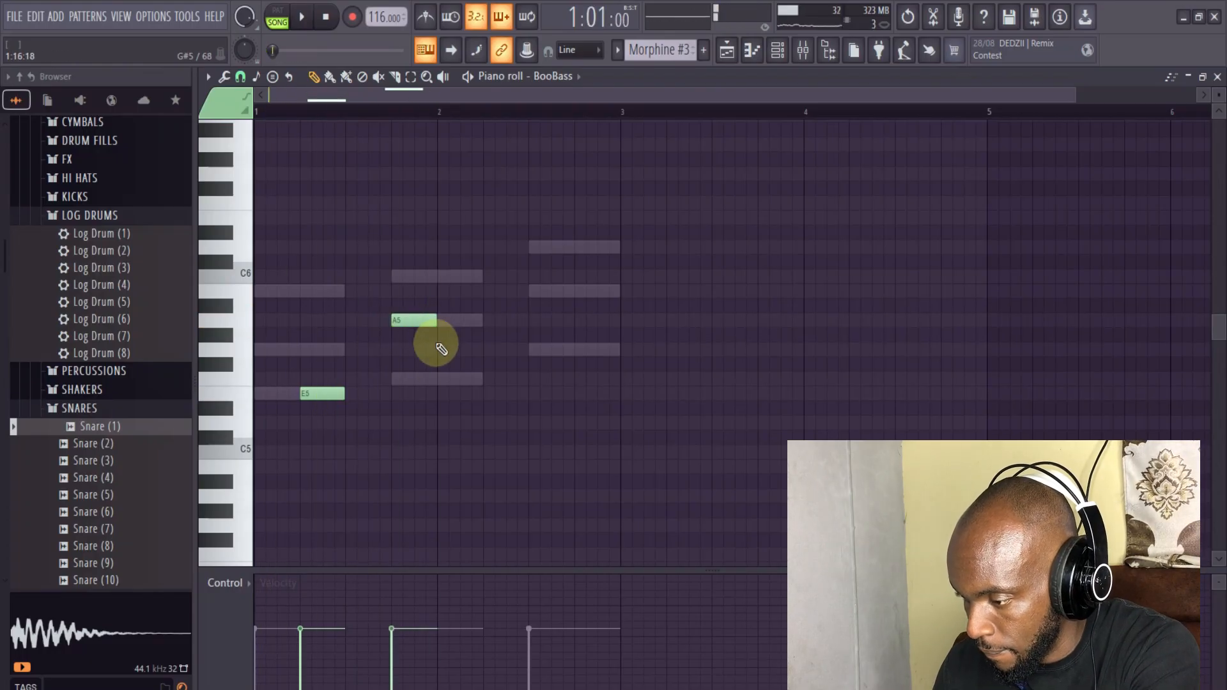
# - Add four-step BooBass notes F5 at the start of bar 2 and B5 halfway through it, and play the bass line
pyautogui.click(441, 378)
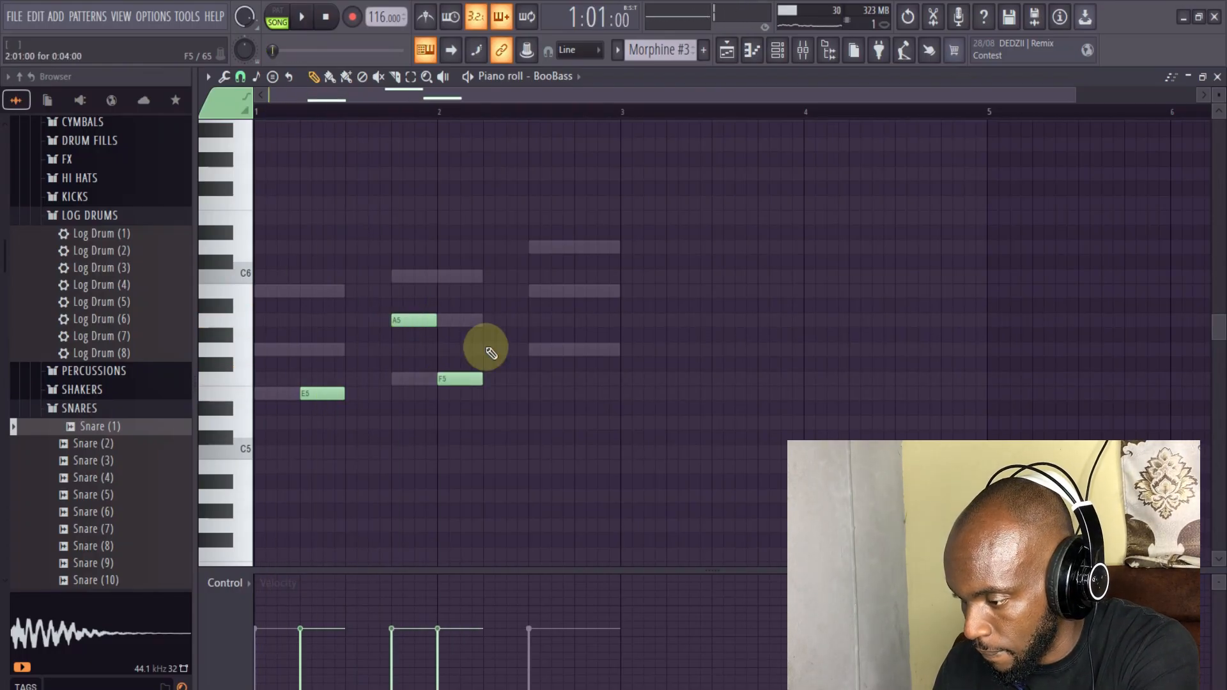
pyautogui.click(530, 291)
pyautogui.press('space')
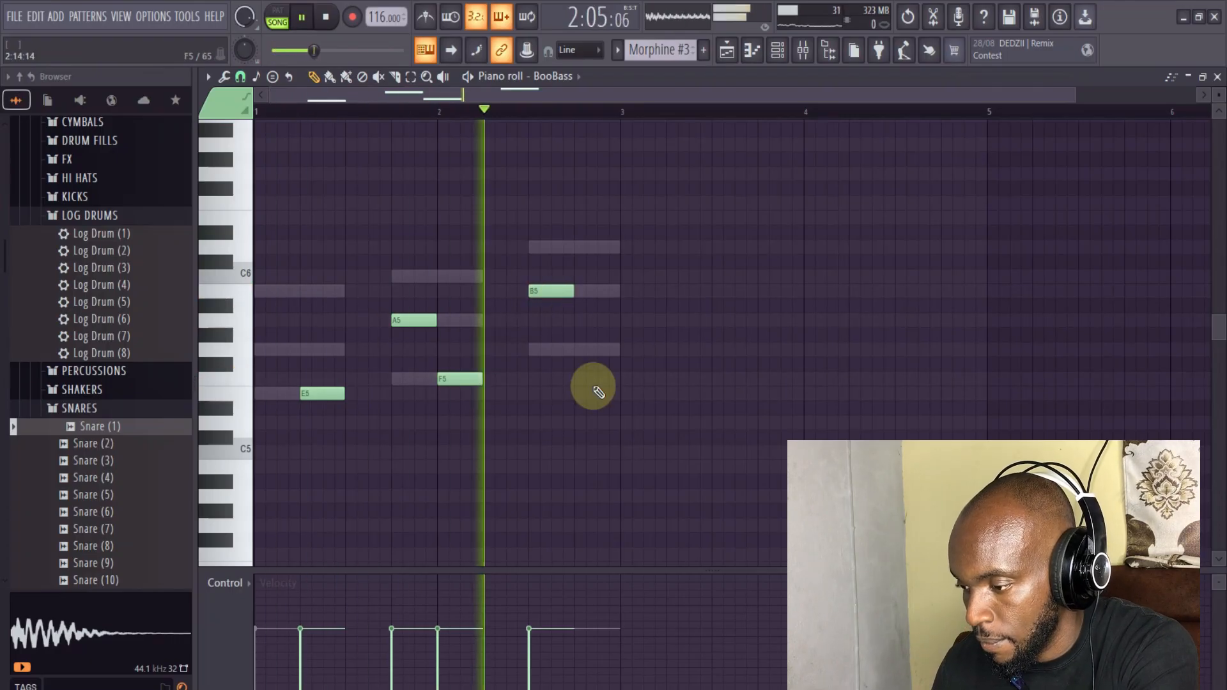
pyautogui.press('space')
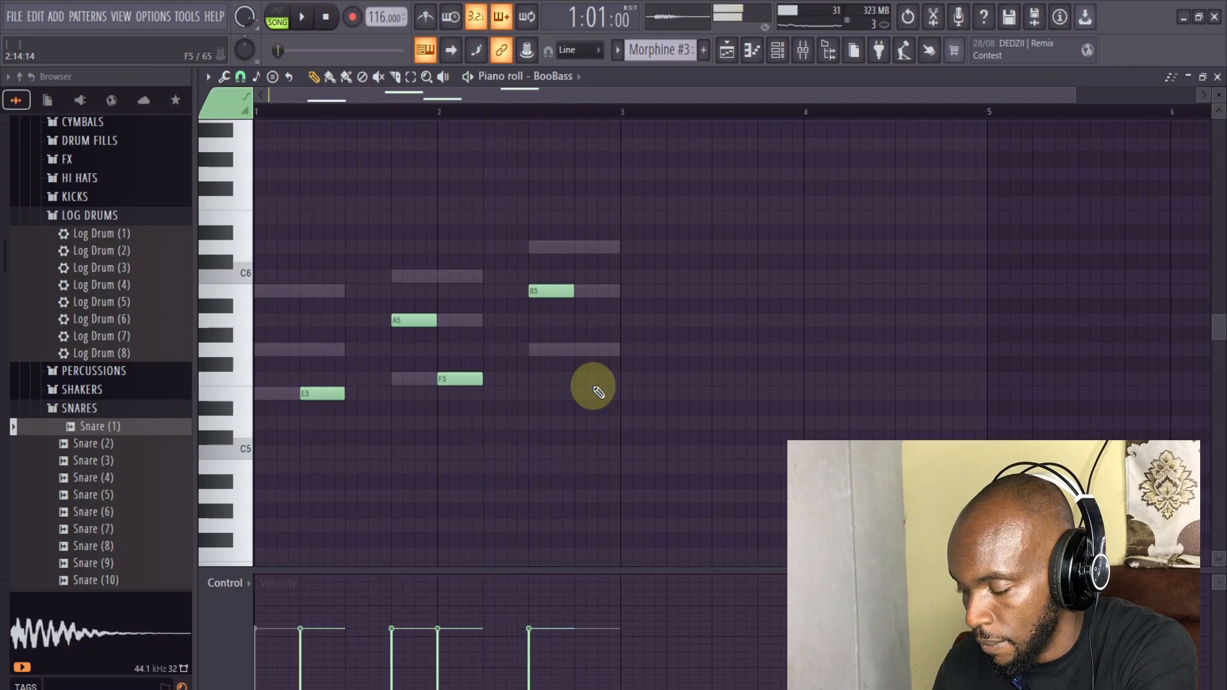